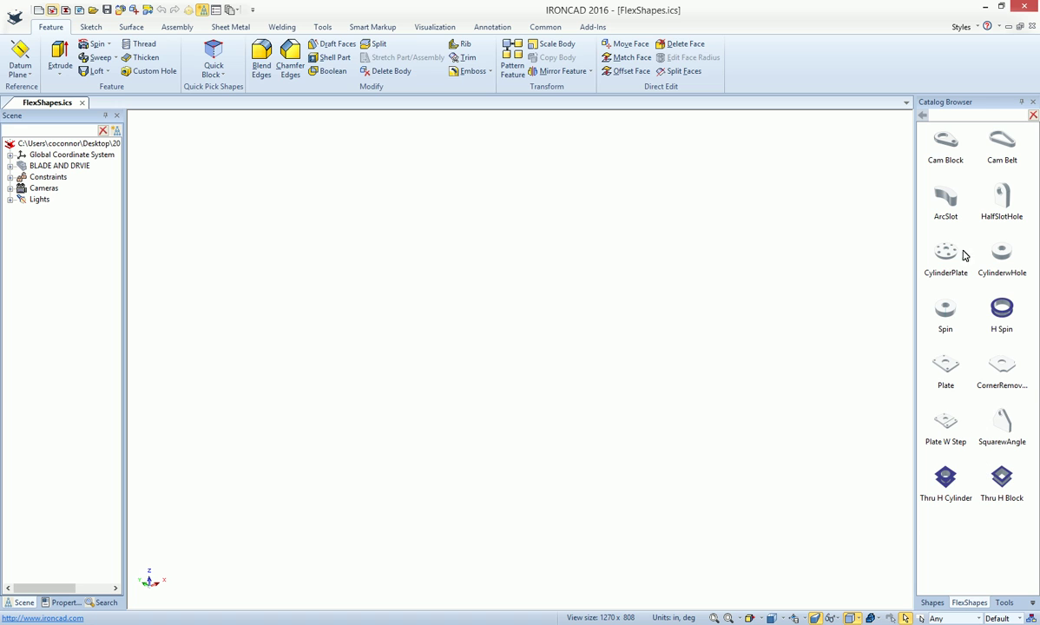
Step: Add a Cam Block from the FlexShapes catalog to the empty scene
left_click_drag(932, 147, 565, 343)
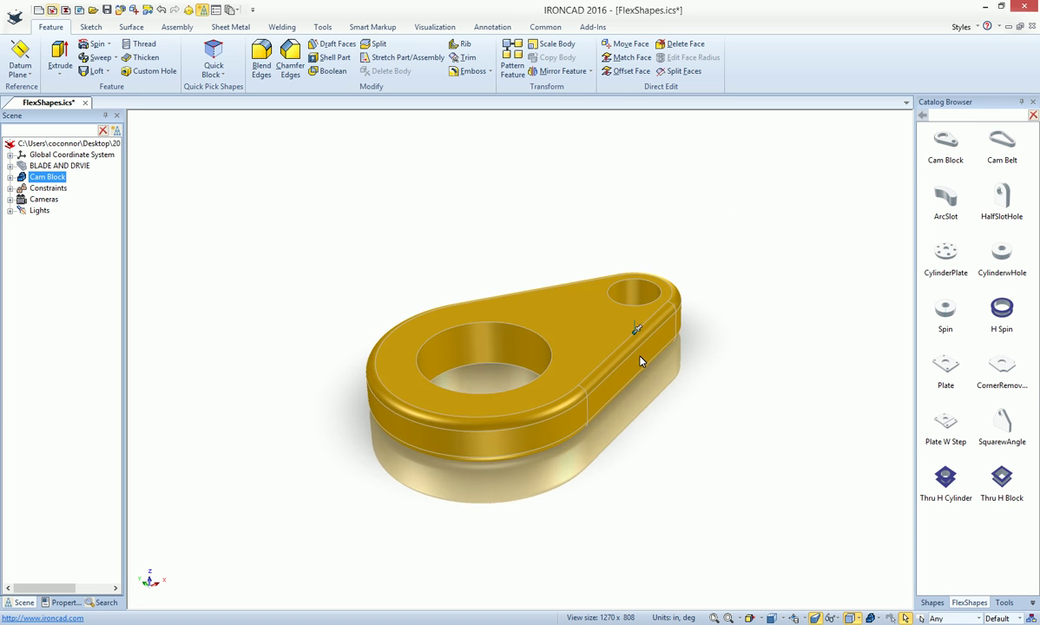
scroll(643, 357, "down", 3)
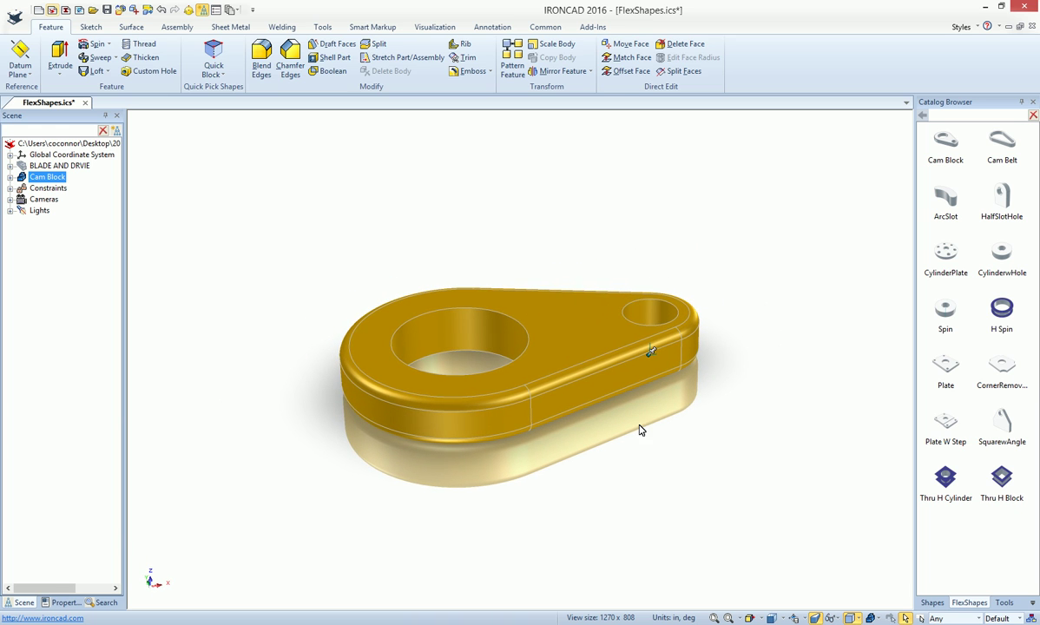
left_click(637, 424)
Step: Add two standard cylinders above the Cam Block's ends and reduce the diameter of the one near the small hole
left_click(932, 602)
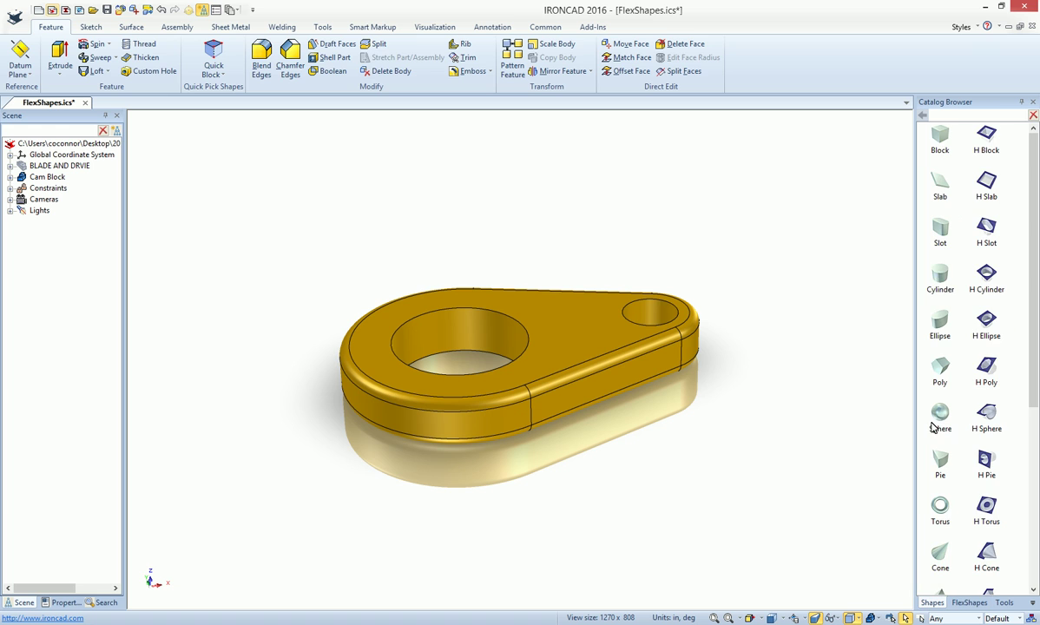
left_click_drag(942, 276, 341, 193)
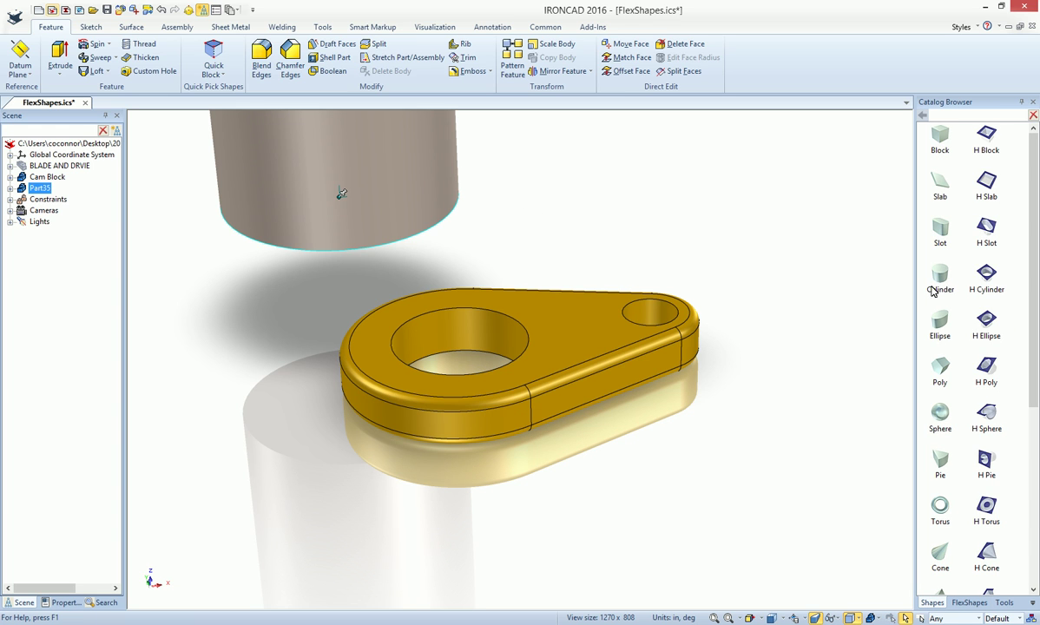
left_click_drag(936, 284, 673, 197)
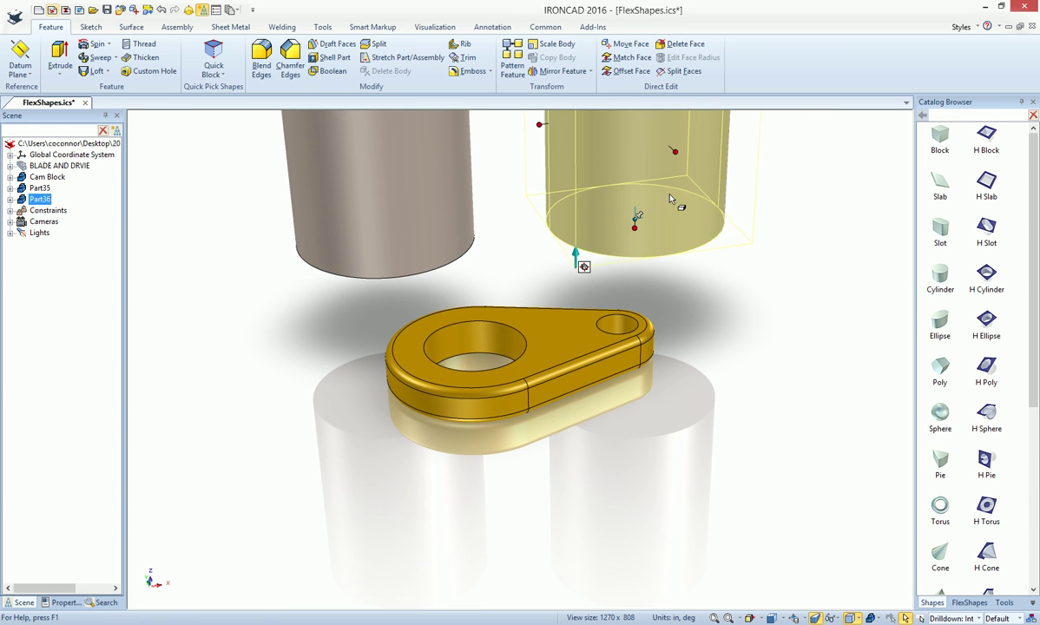
left_click_drag(678, 150, 624, 236)
left_click(648, 281)
scroll(490, 302, "up", 2)
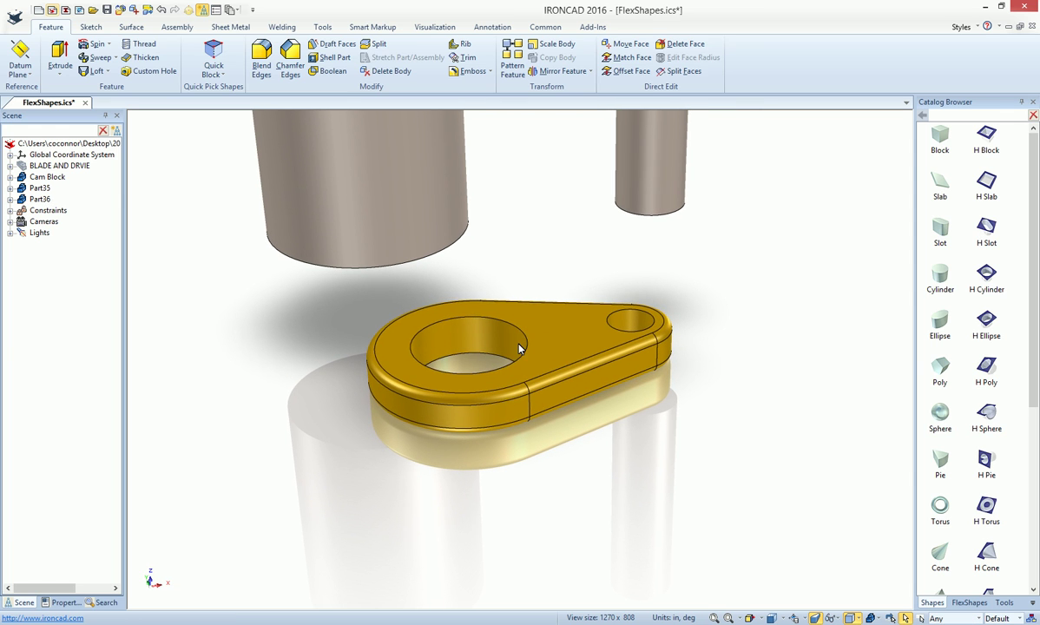
Step: Move the Cam Block's large hole to the center point of the large cylinder using the TriBall
left_click(518, 348)
left_click(513, 342)
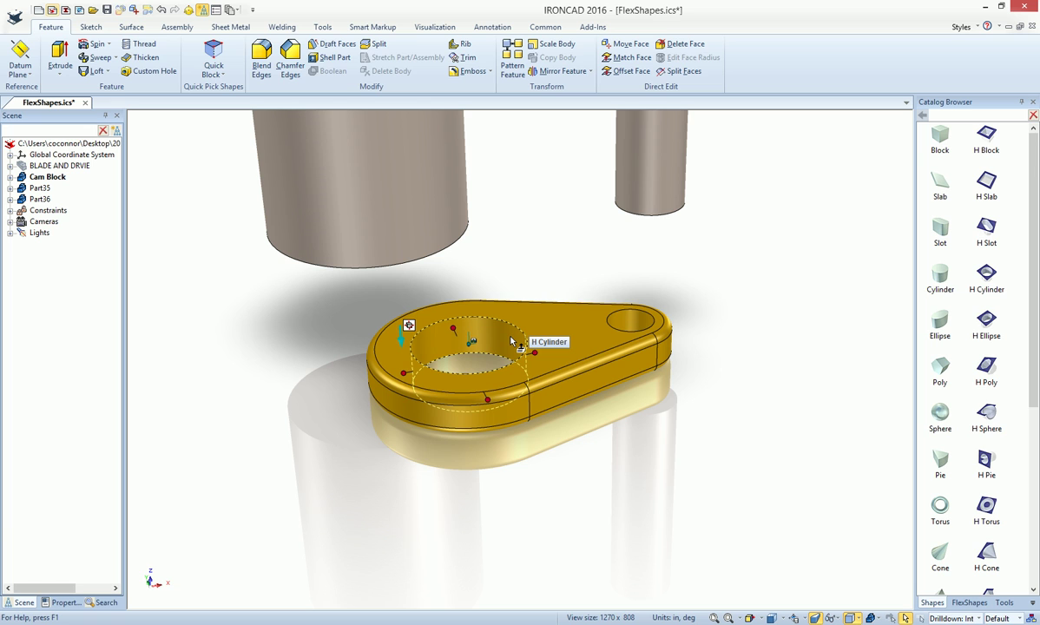
key("F10")
right_click(486, 301)
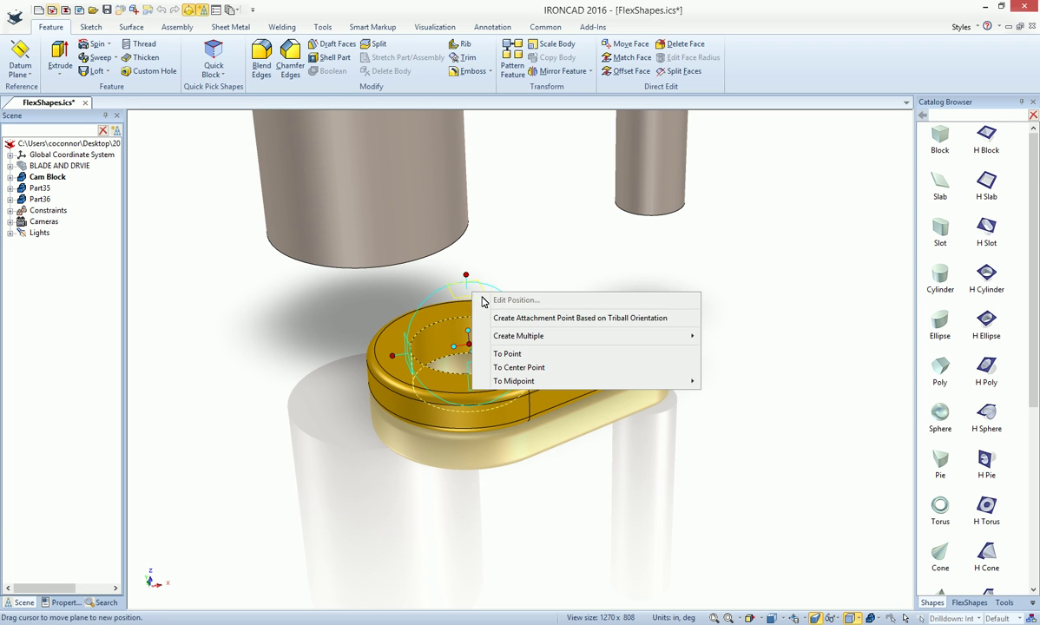
left_click(518, 367)
left_click(405, 220)
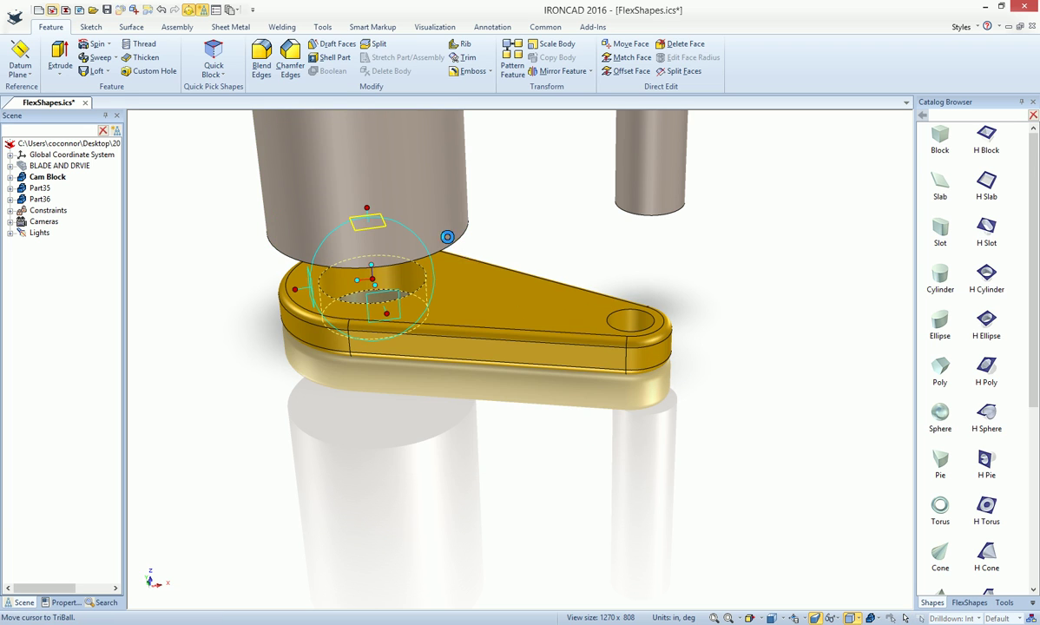
key("F10")
Step: Move the Cam Block's small hole to the center point of the narrow cylinder using the TriBall
left_click(635, 319)
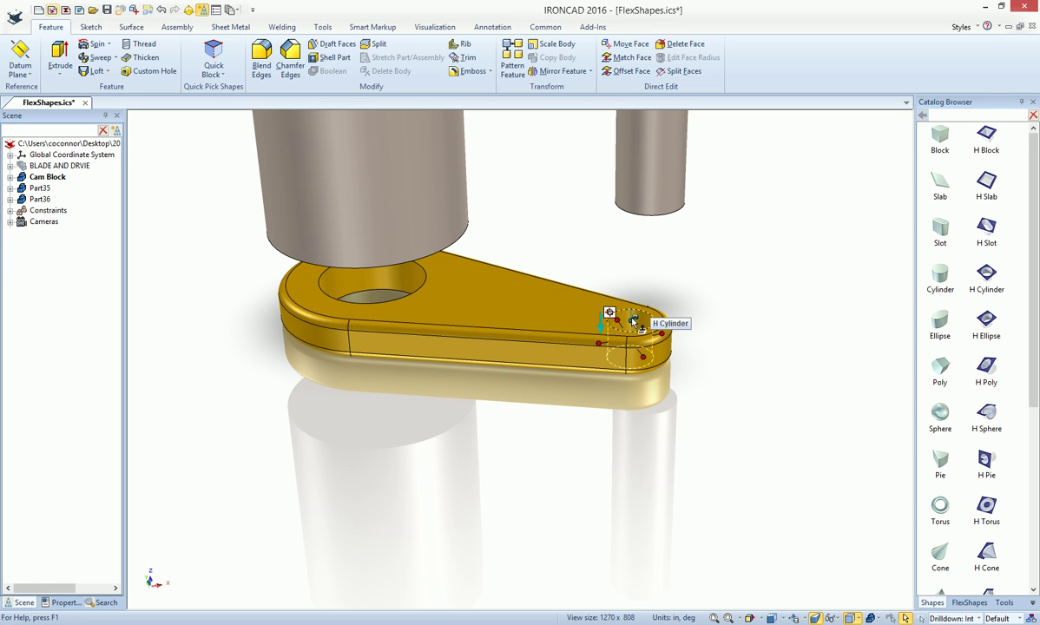
key("F10")
right_click(637, 273)
left_click(684, 342)
left_click(650, 207)
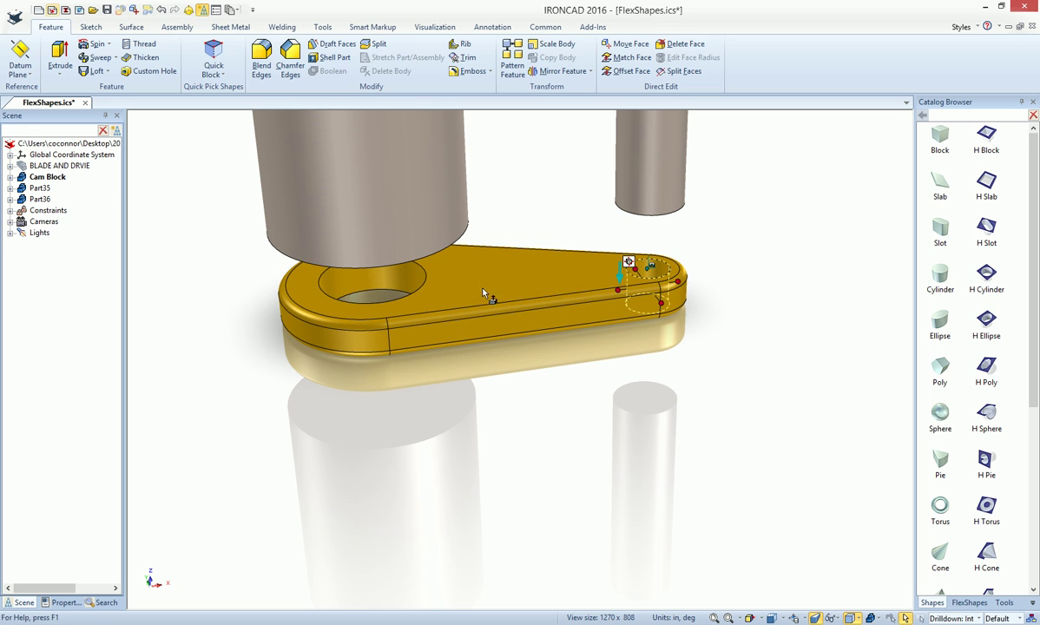
Step: Resize the Cam Block's large and small holes to match the diameters of the cylinders above them
left_click(402, 290)
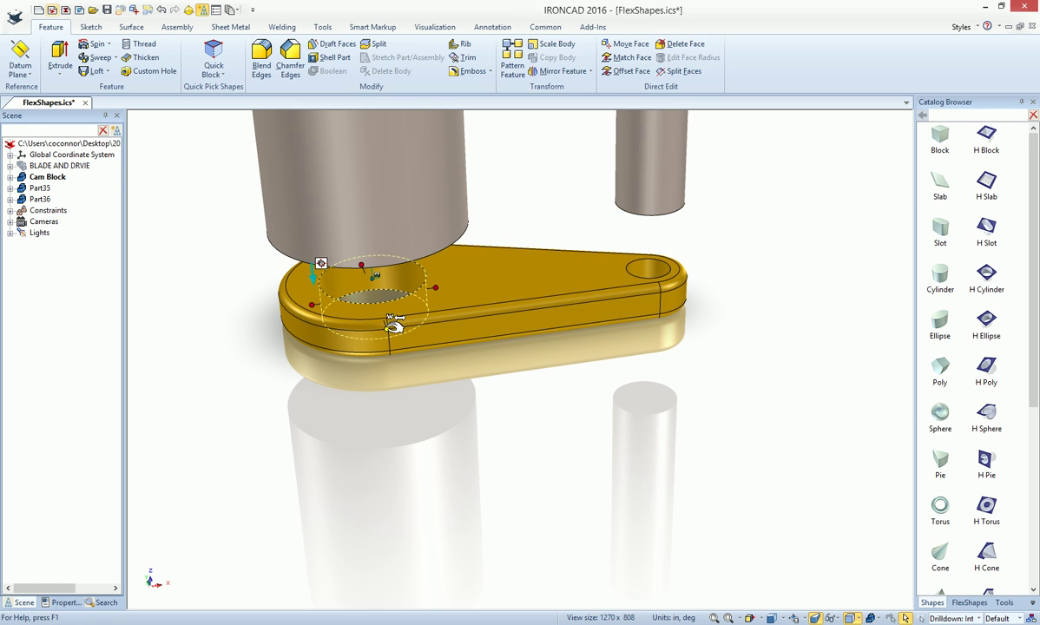
left_click_drag(387, 329, 413, 246, "shift")
left_click(658, 282)
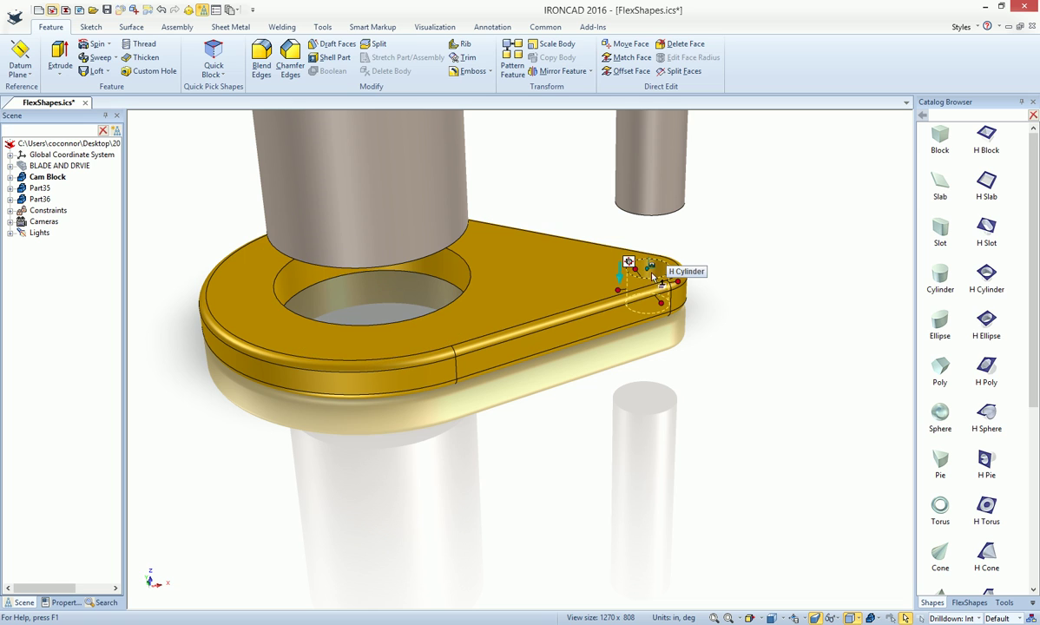
left_click_drag(659, 284, 665, 203)
left_click(708, 304)
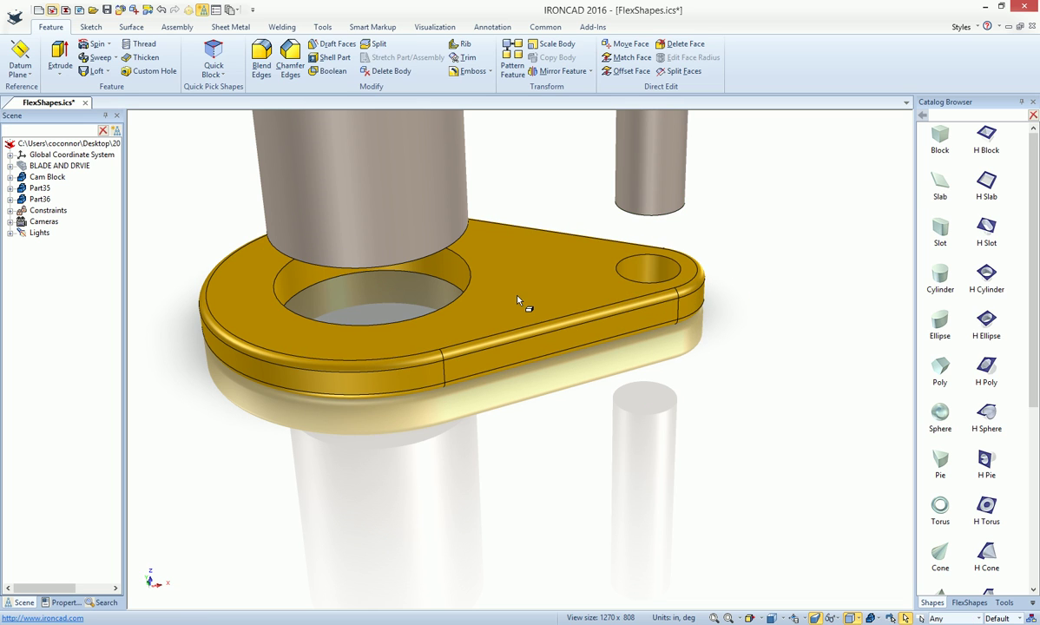
Step: Raise the whole Cam Block vertically with the TriBall so both cylinders pass through its holes
left_click(517, 301)
key("F10")
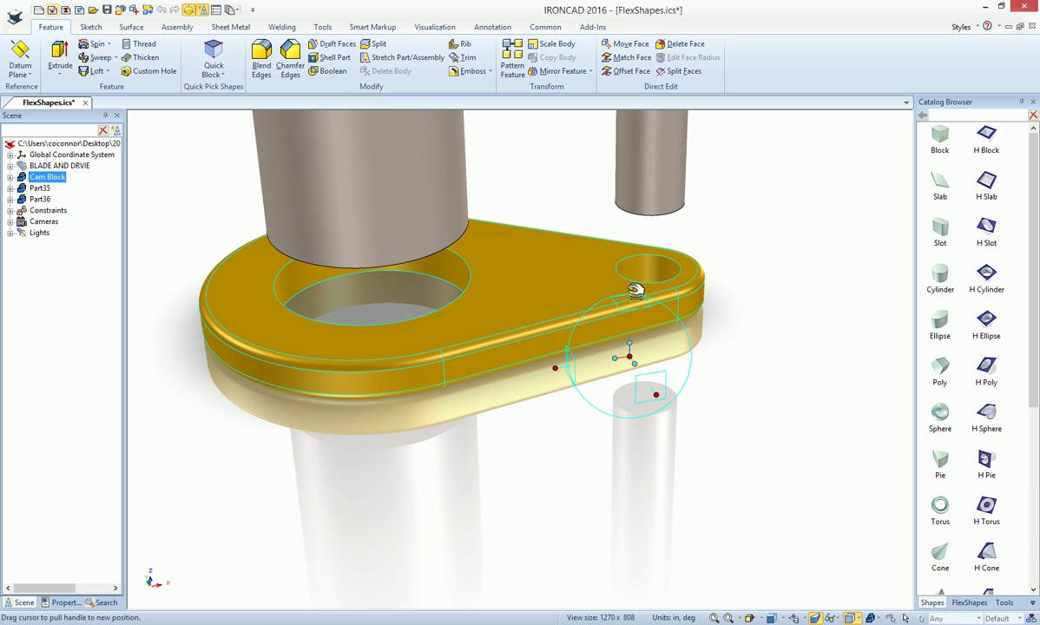
left_click_drag(633, 289, 633, 135)
key("F10")
left_click(580, 389)
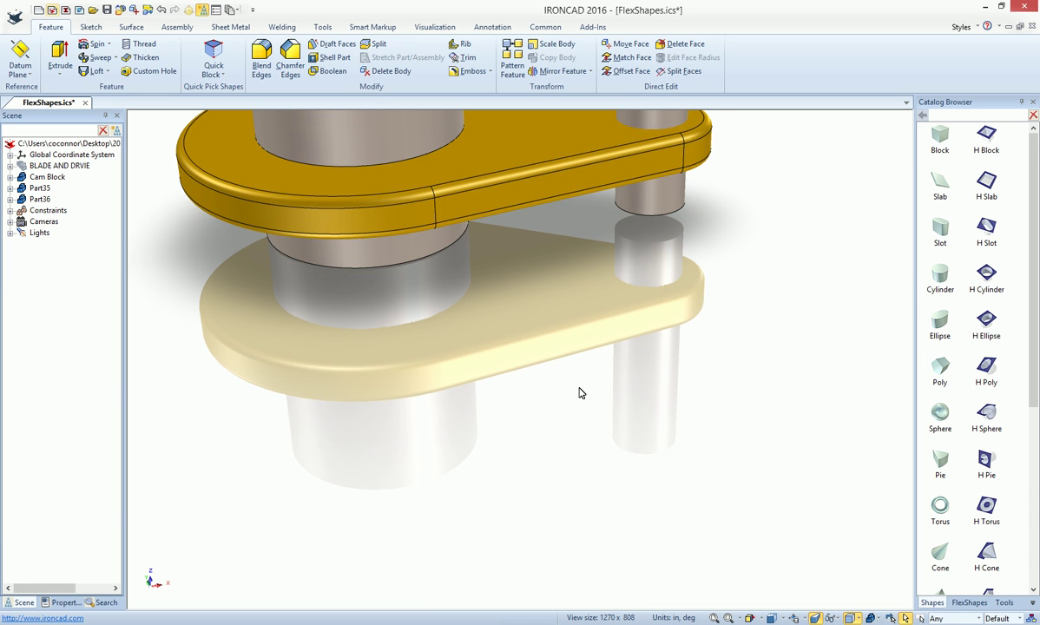
scroll(560, 380, "down", 3)
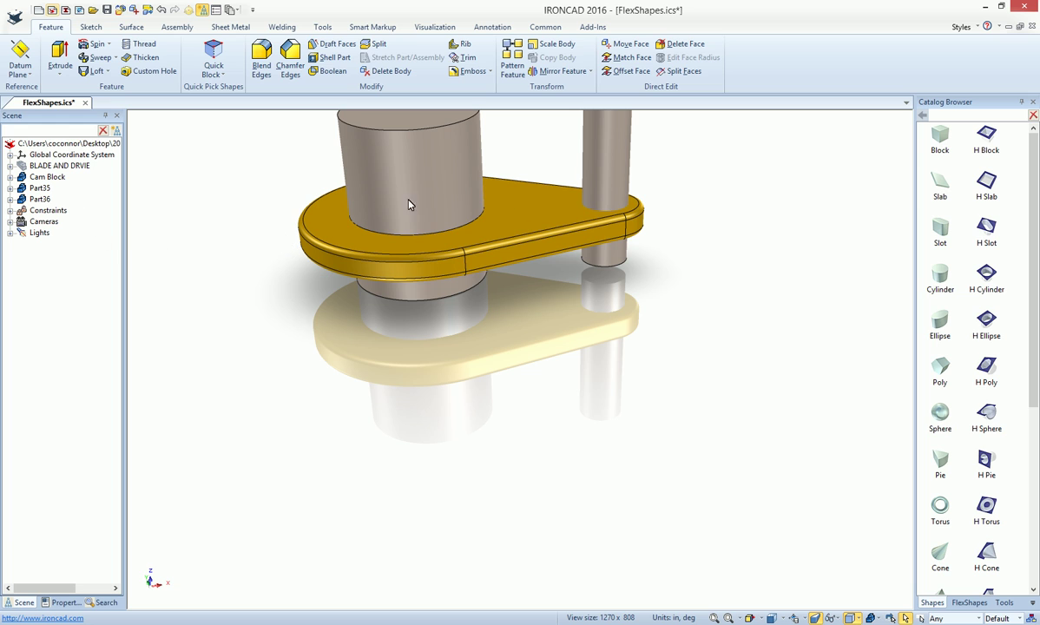
Step: Expand the Cam Block's features and snap the small hole's size to the edge of the narrow cylinder
left_click(22, 176)
left_click(595, 254)
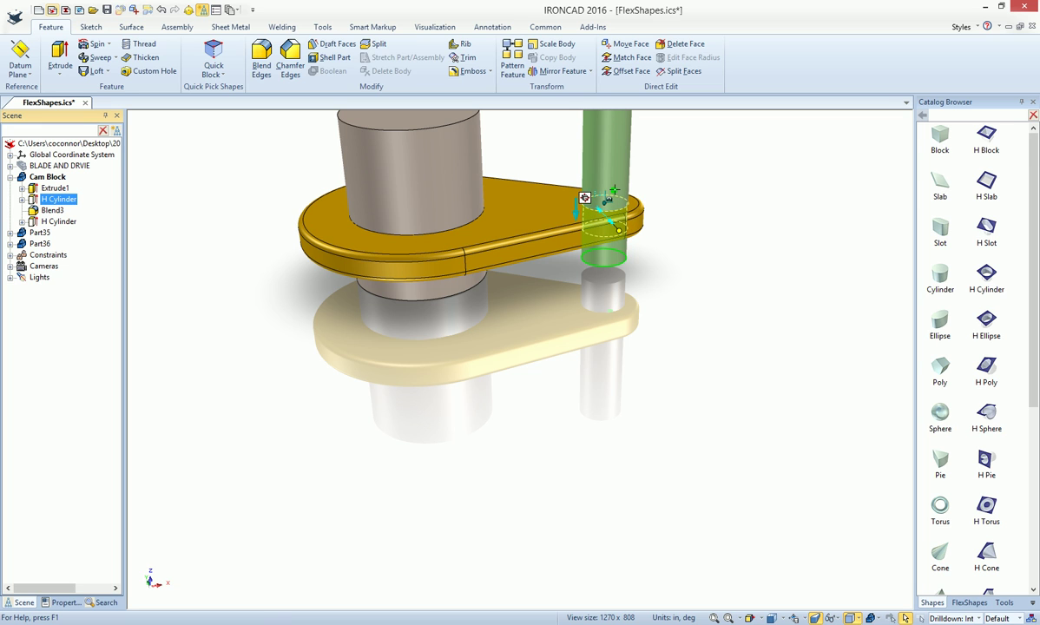
left_click_drag(609, 199, 613, 192, "shift")
left_click(685, 217)
scroll(525, 290, "up", 2)
scroll(492, 283, "down", 2)
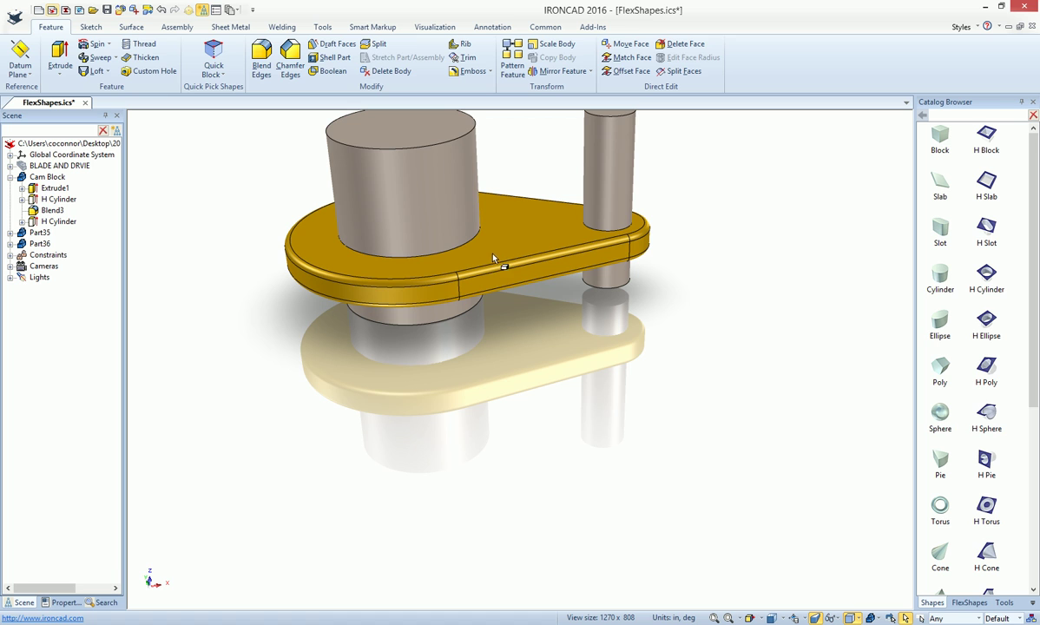
middle_click_drag(496, 262, 500, 277)
Step: Open the Cam Block's parameter table and limit it to the part's own parameters
left_click(495, 233)
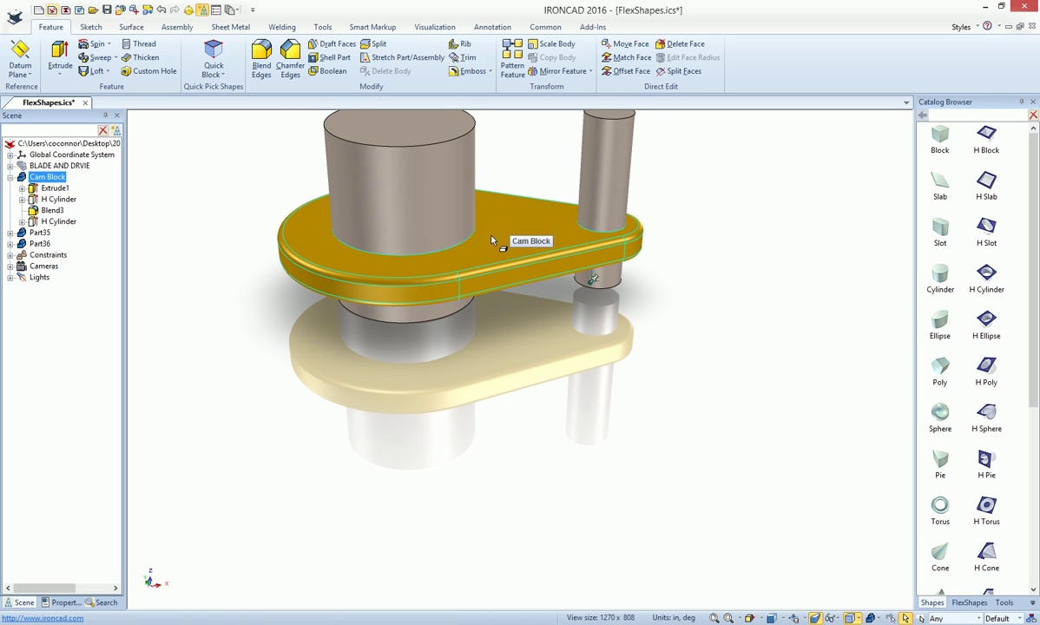
right_click(495, 233)
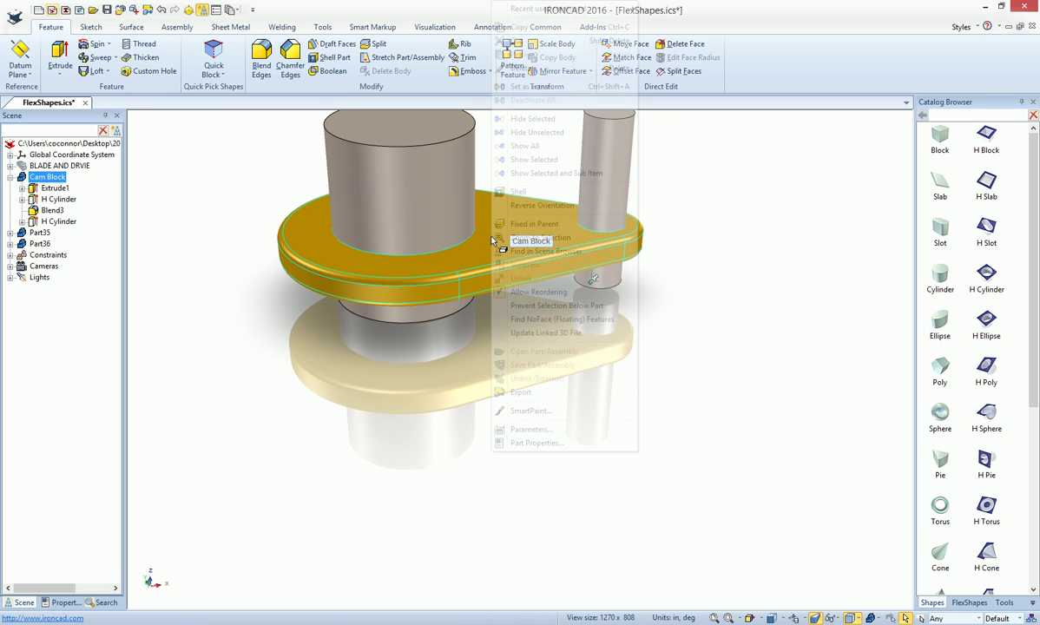
left_click(548, 429)
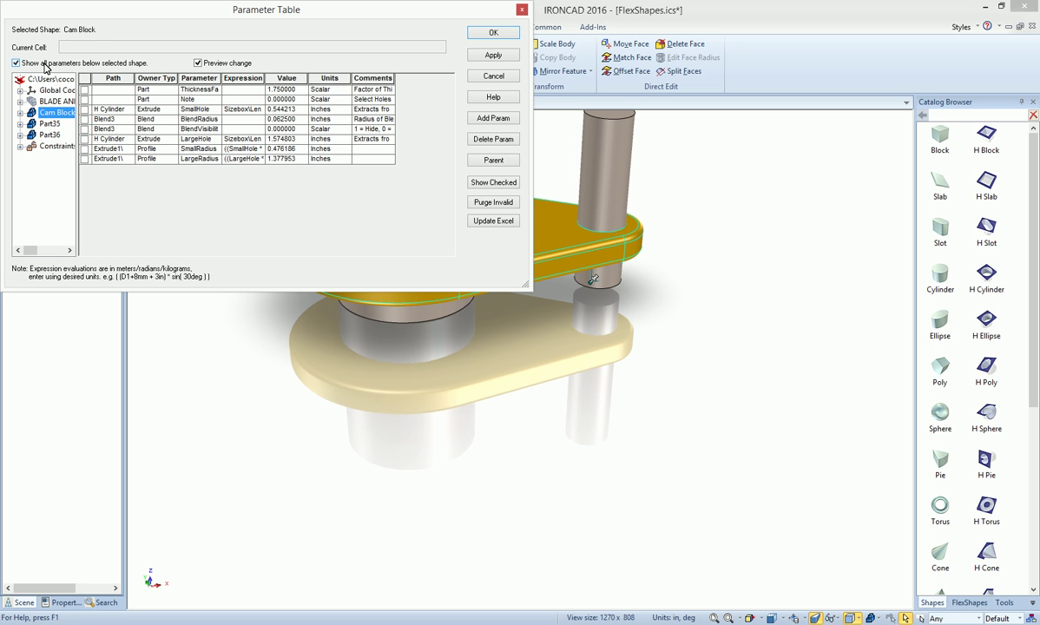
left_click(17, 63)
Step: Set the Cam Block's thickness factor to 1.25, apply it, and shrink the parameter table to uncover the model
left_click(284, 89)
type("1.25")
left_click(493, 56)
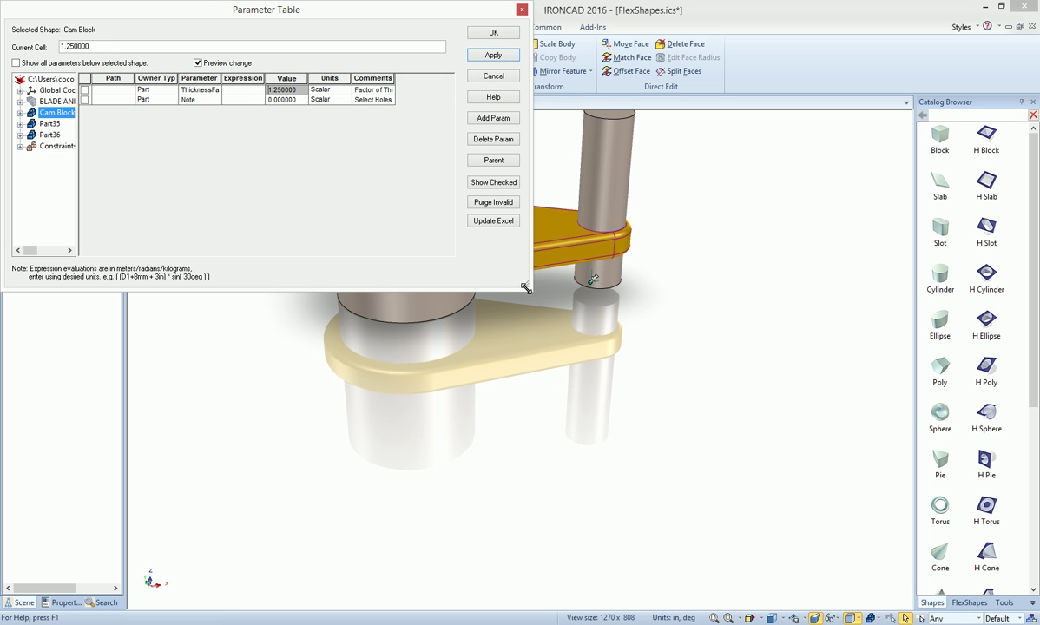
left_click_drag(526, 288, 443, 240)
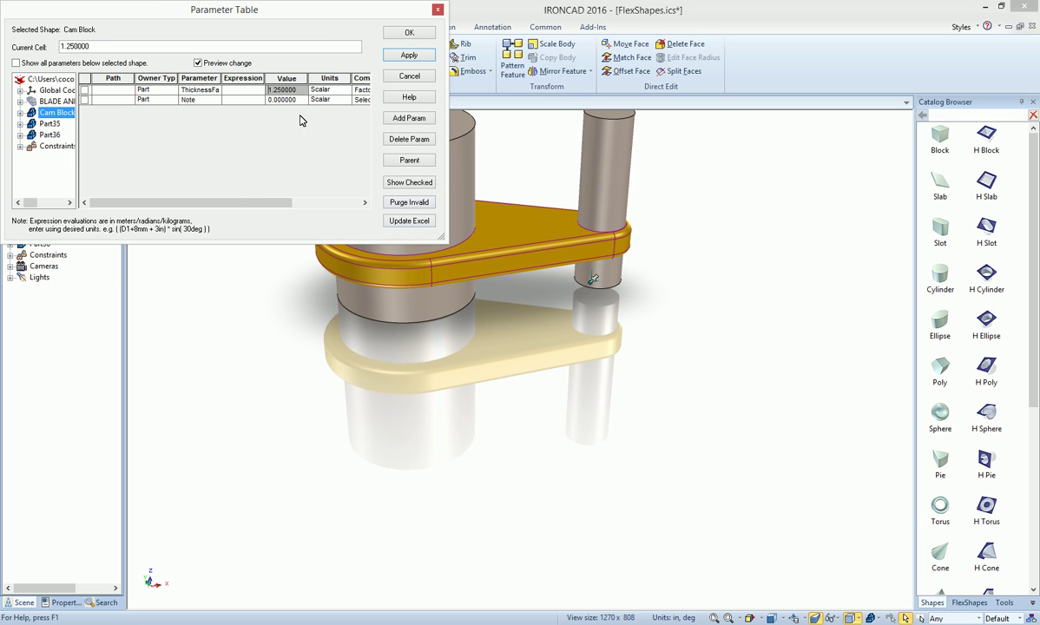
Step: Set the Cam Block's thickness factor to 1.5, apply it, and close the parameter table
left_click(299, 90)
type("1.5")
left_click(401, 57)
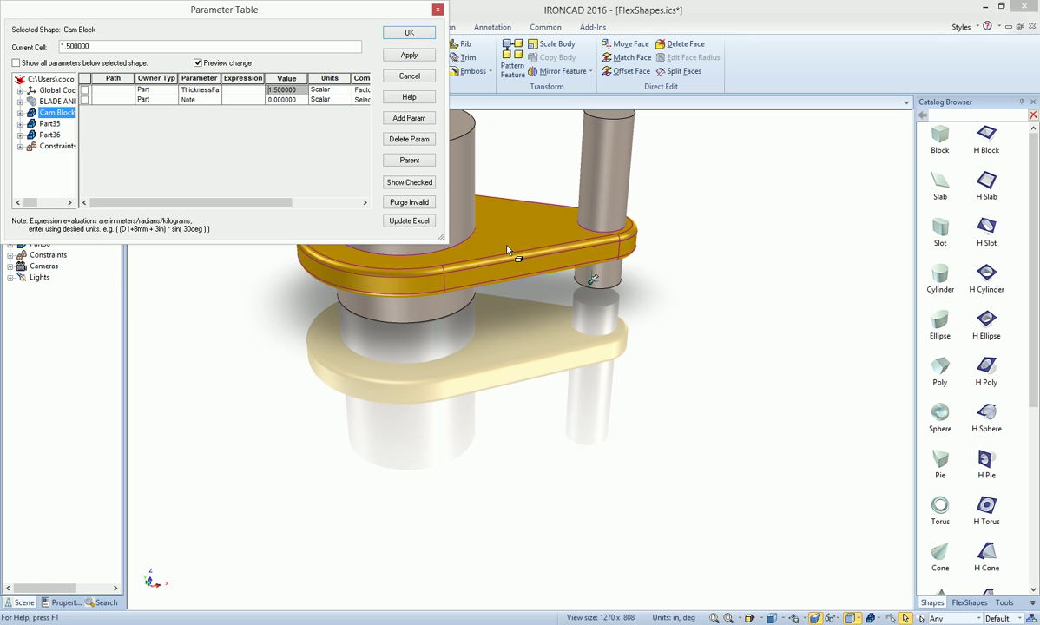
left_click(409, 32)
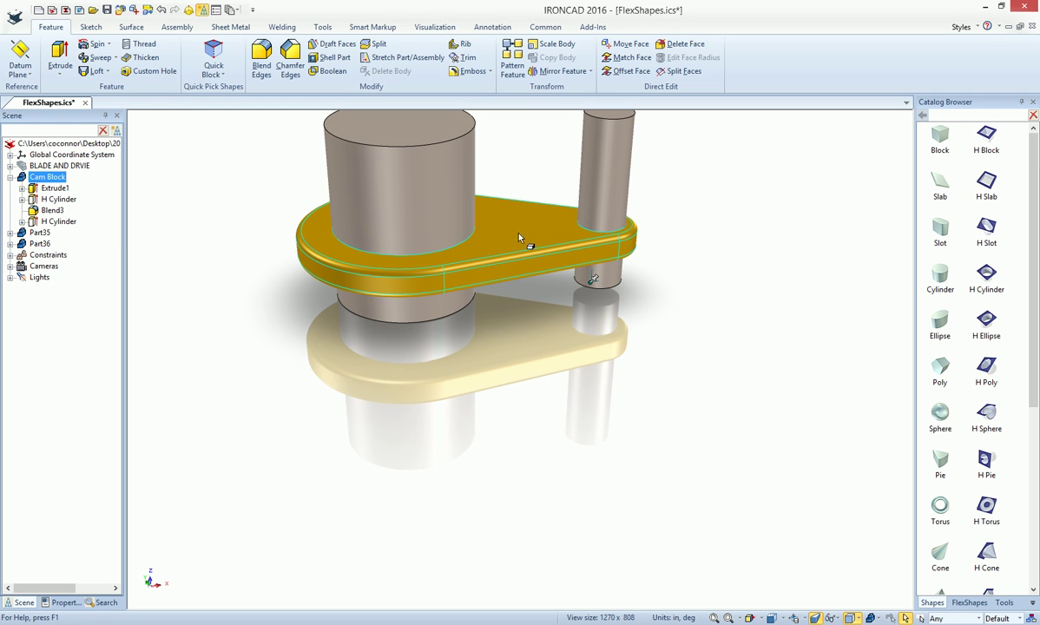
Step: Increase the height of the Cam Block's base extrusion by pulling its top face upward
left_click(513, 240)
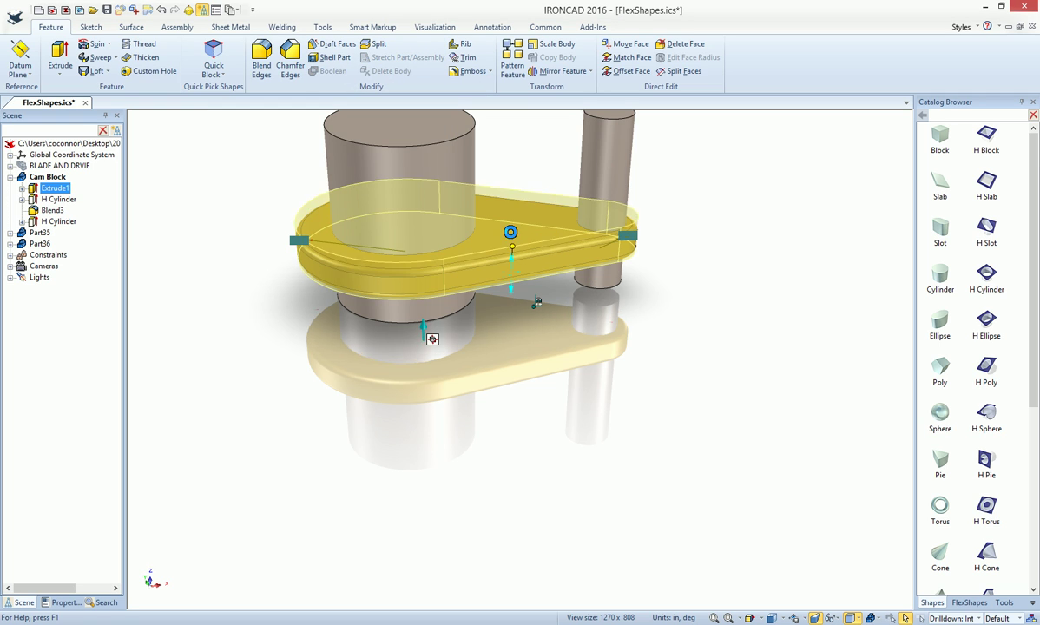
left_click(686, 284)
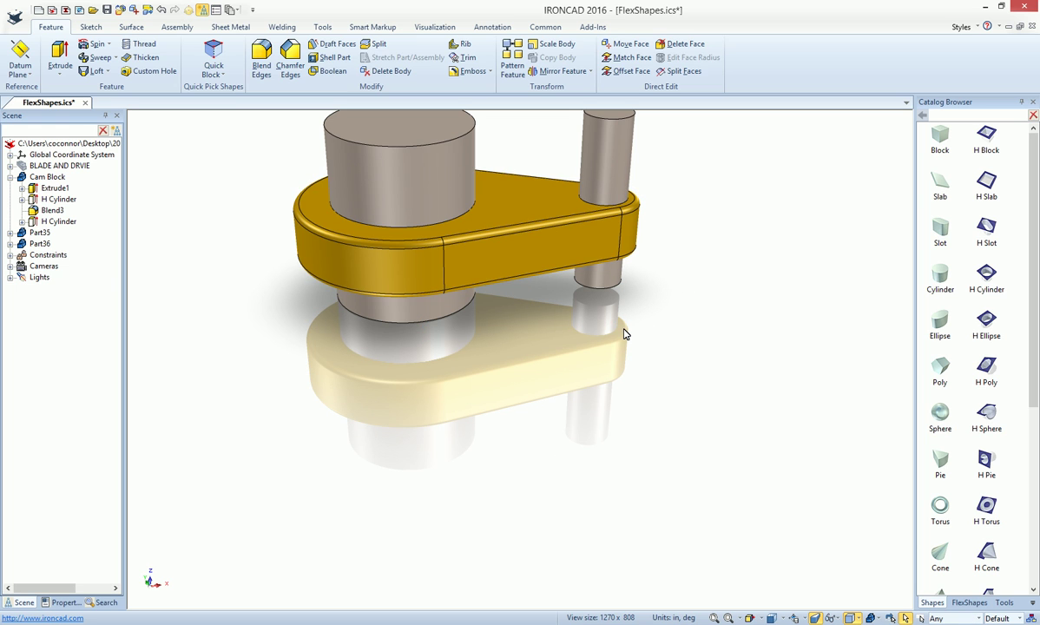
key("F8")
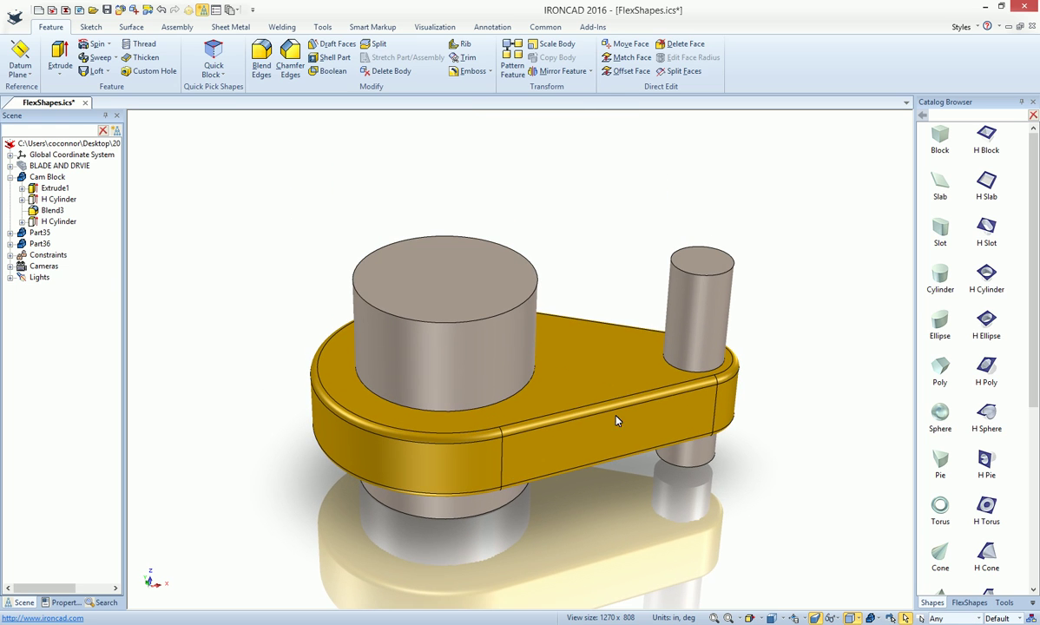
Step: Delete the Cam Block and both cylinders, and show the hidden BLADE AND DRVIE assembly
left_click_drag(752, 555, 331, 237)
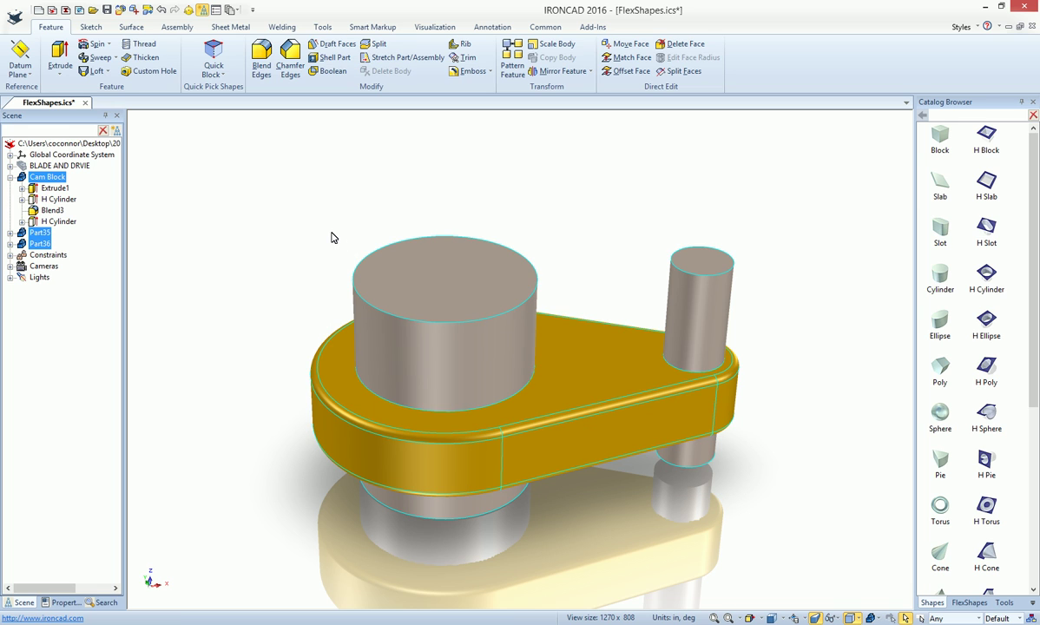
key("Delete")
right_click(482, 305)
left_click(525, 401)
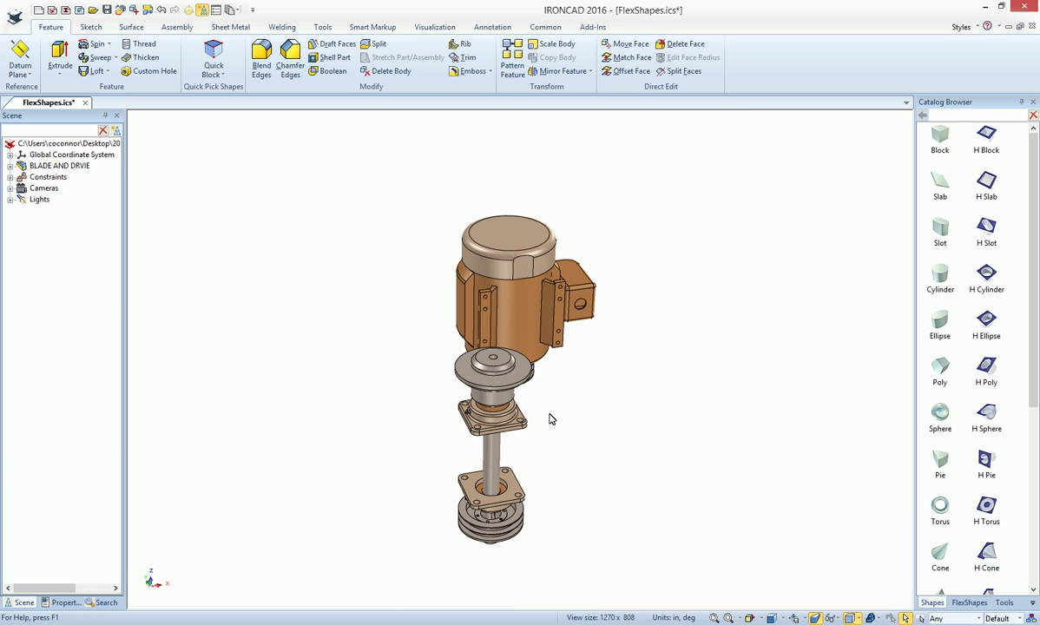
Step: Add a Cam Belt from the FlexShapes catalog between the shaft pulley and the motor pulley
left_click(965, 603)
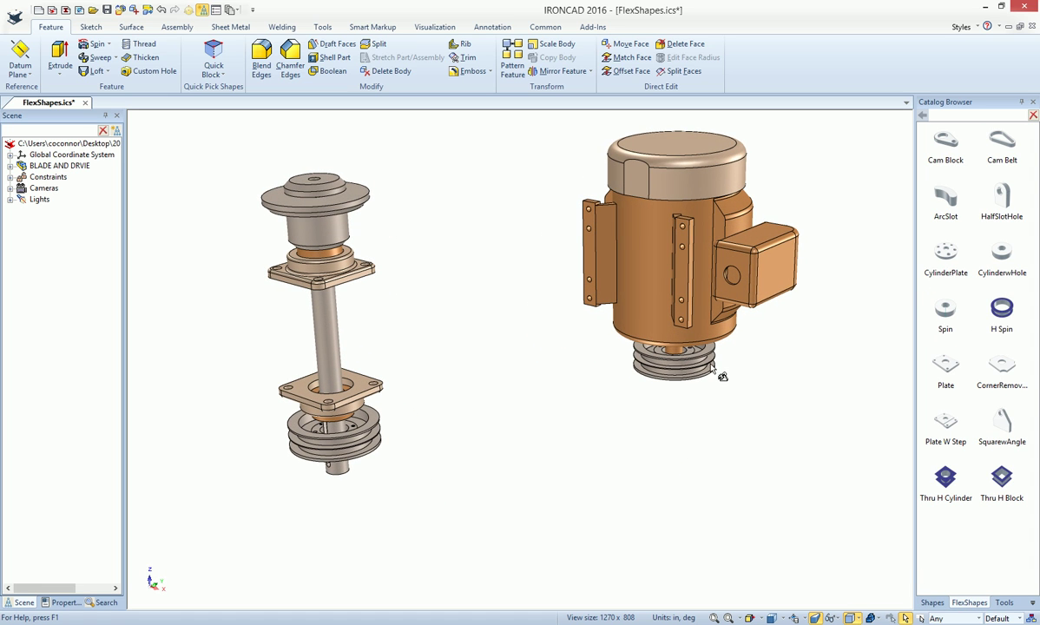
scroll(546, 434, "up", 3)
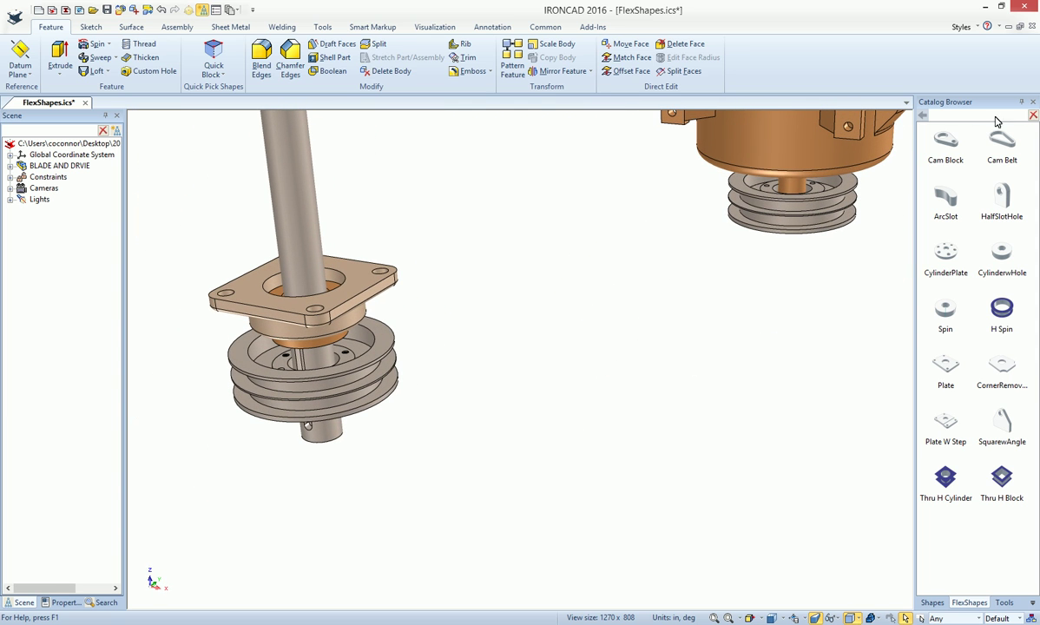
left_click_drag(1005, 149, 476, 341)
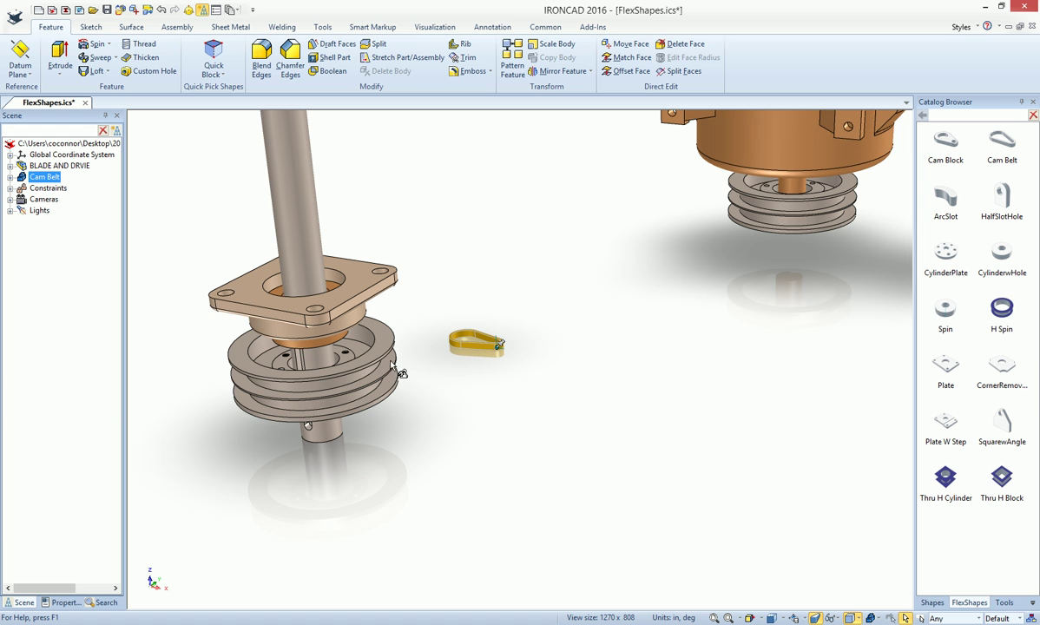
scroll(393, 365, "up", 4)
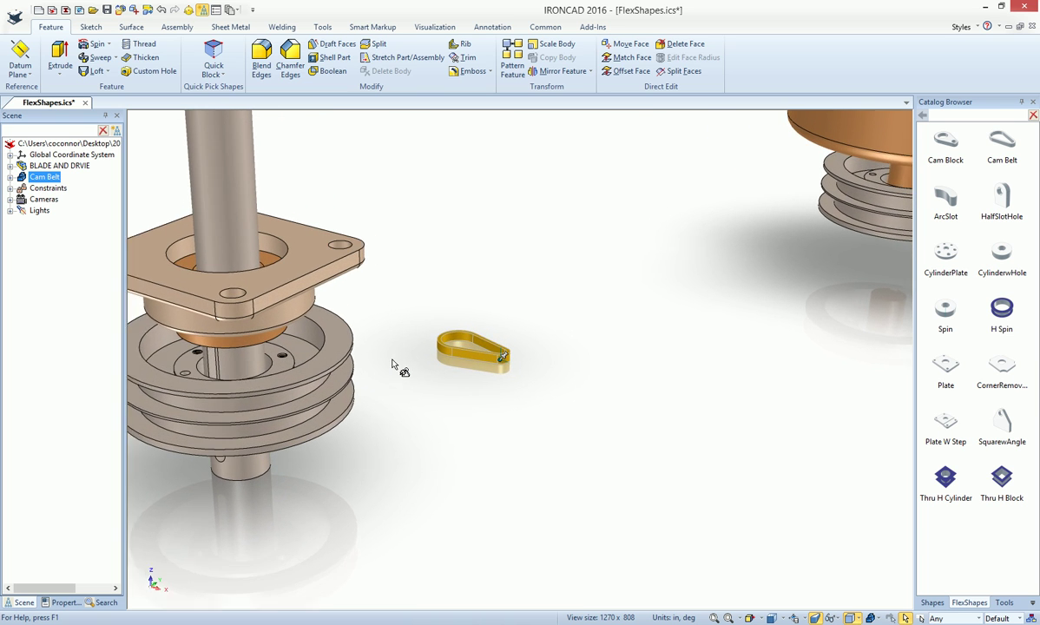
Step: Move the Cam Belt with the TriBall to the center point of the shaft pulley's upper groove
key("F10")
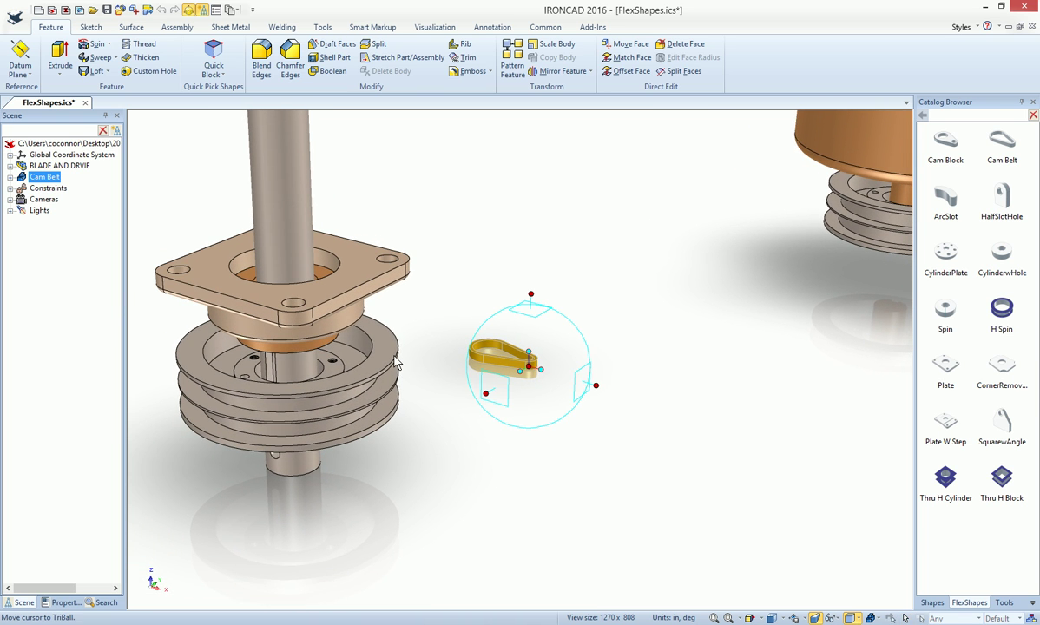
right_click(536, 368)
left_click(573, 443)
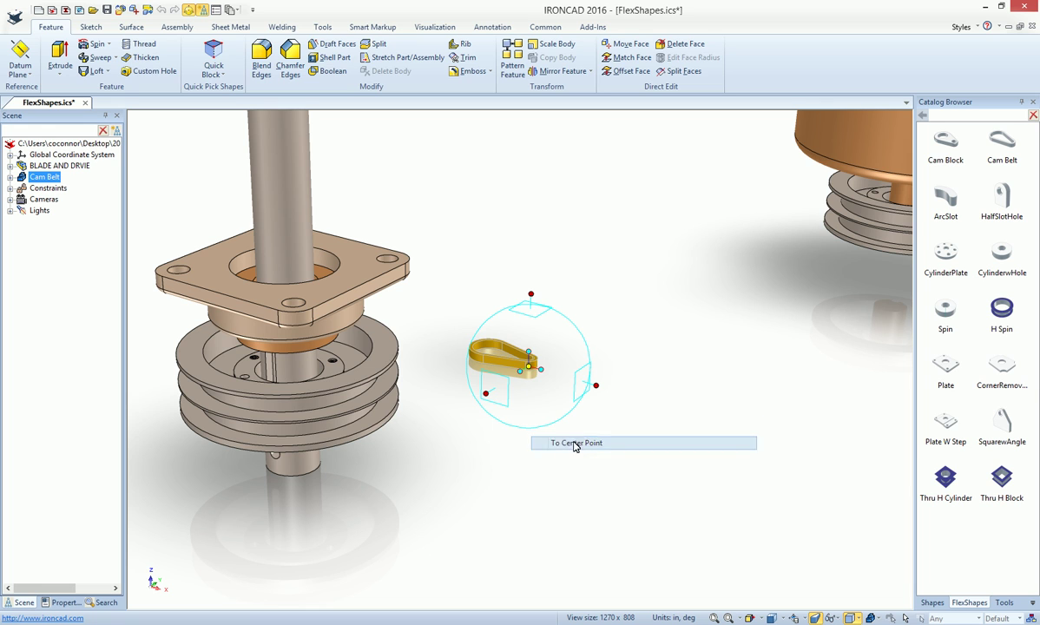
left_click(379, 405)
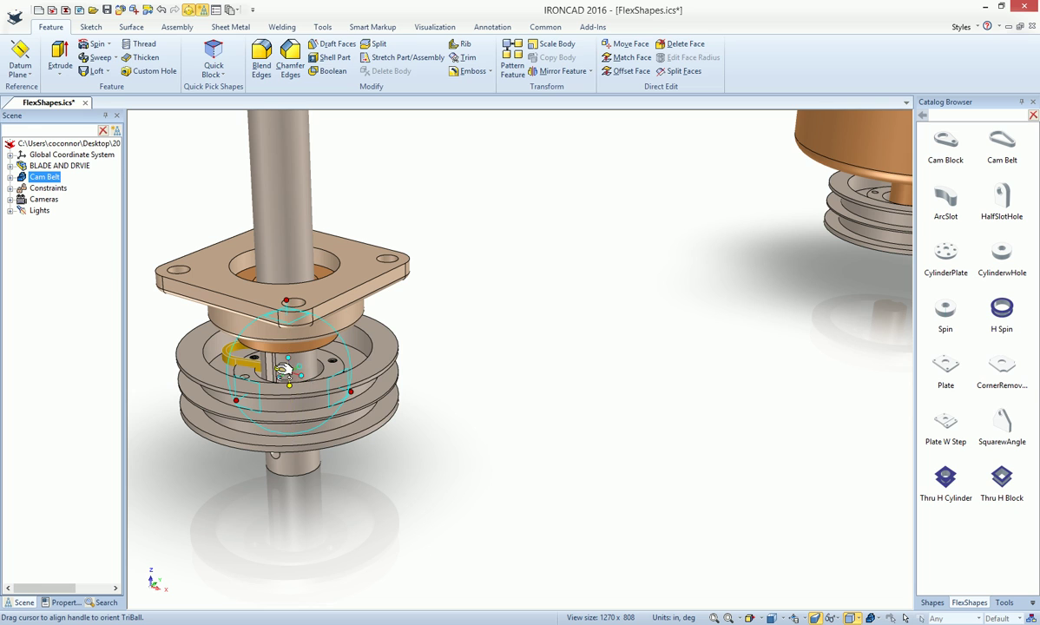
Step: Orient the Cam Belt about the shaft pulley so that it points toward the motor pulley's center, and turn off the TriBall
right_click(277, 369)
left_click(356, 412)
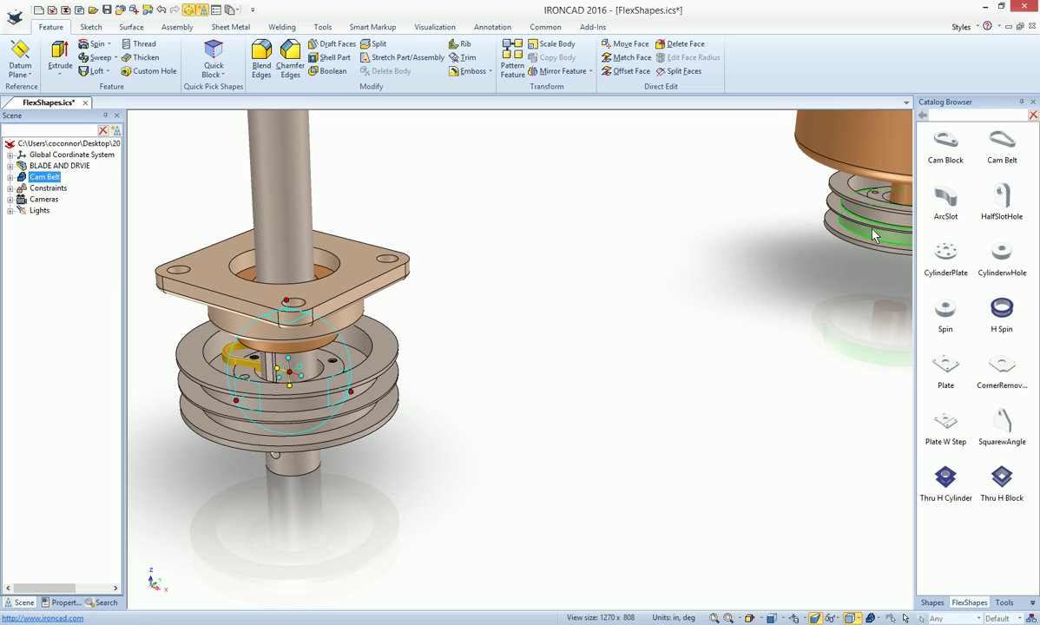
left_click(879, 232)
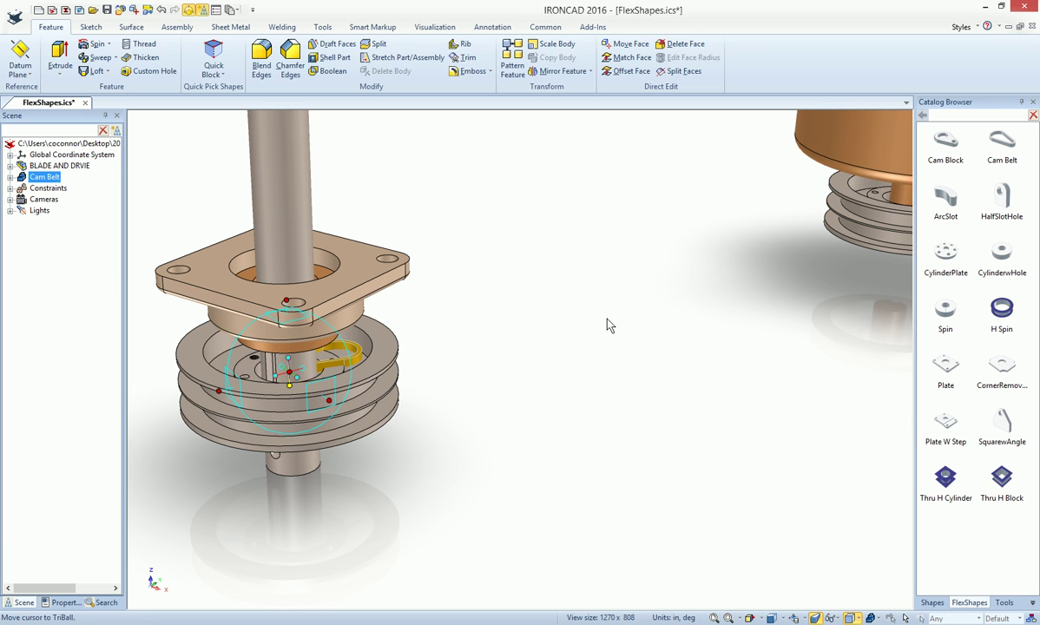
key("F10")
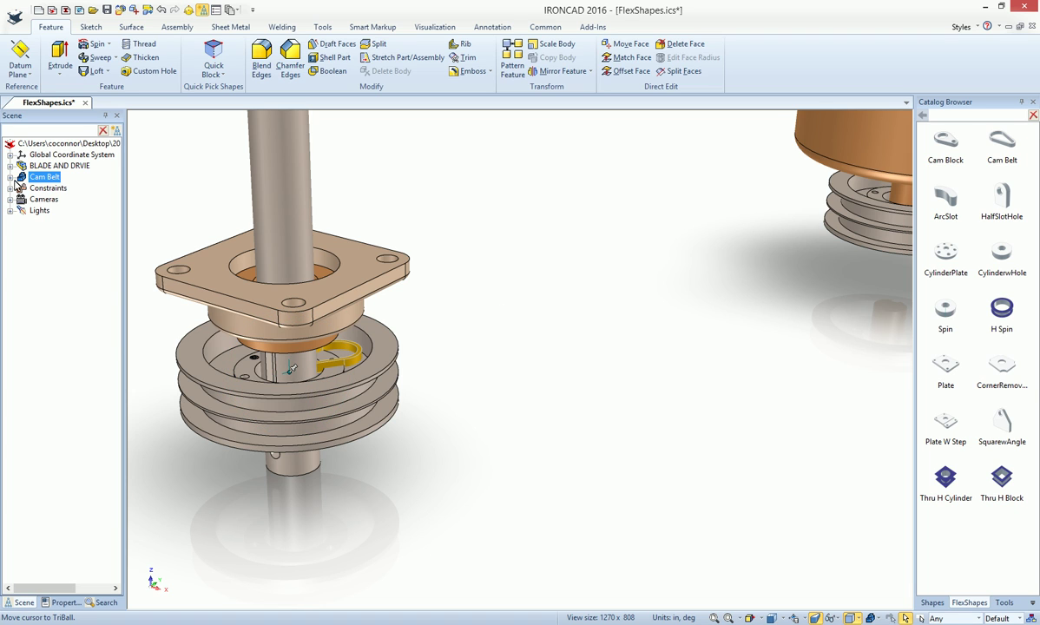
Step: Move the Cam Belt's Large H Cylinder with the TriBall to the center of the motor pulley
left_click(10, 177)
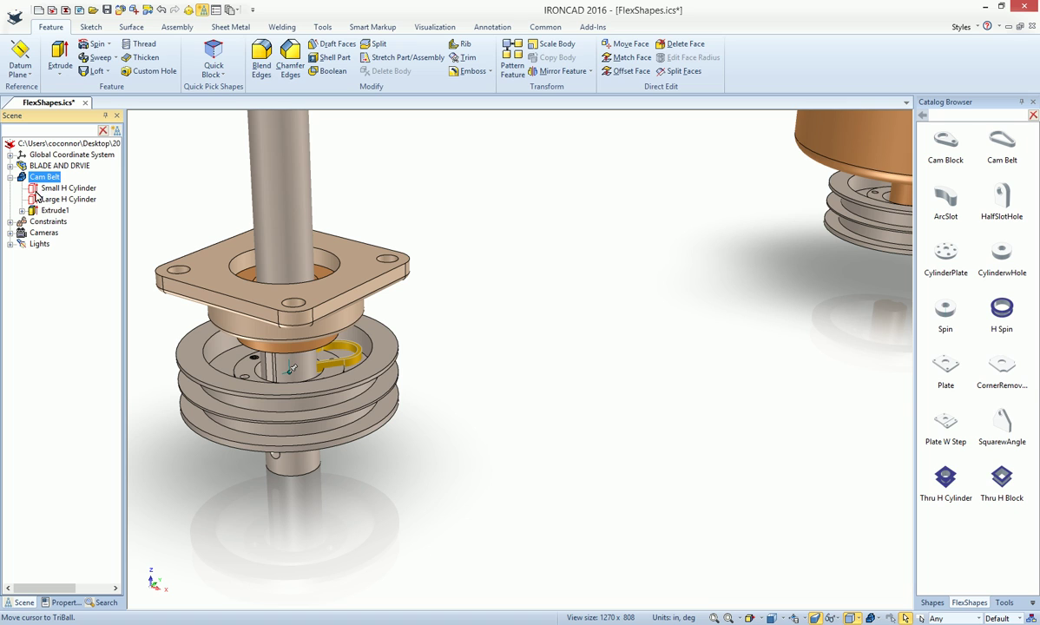
left_click(68, 199)
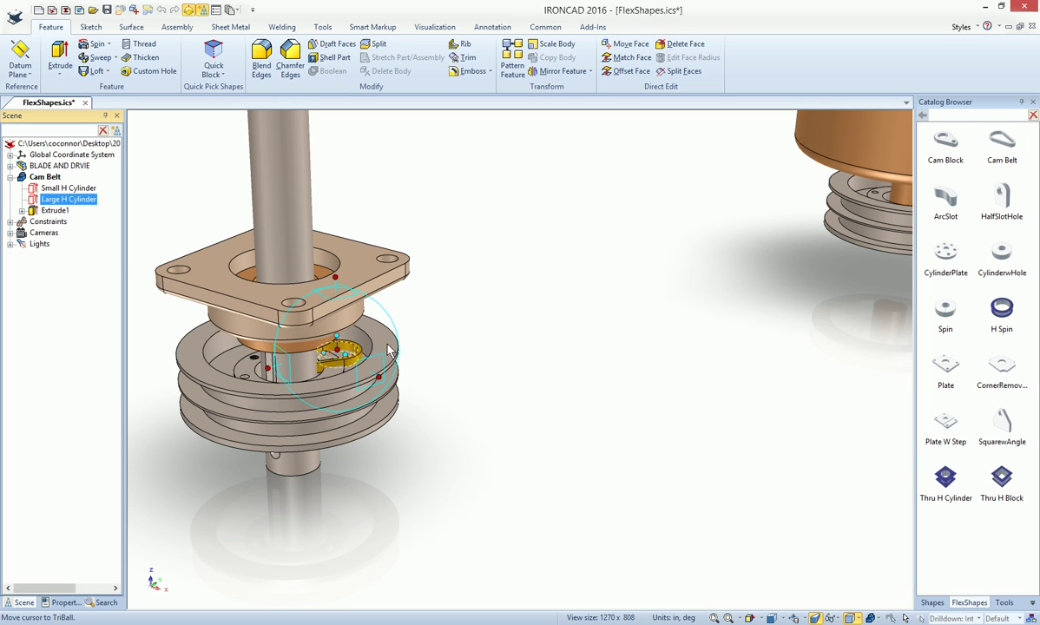
right_click(344, 297)
left_click(403, 371)
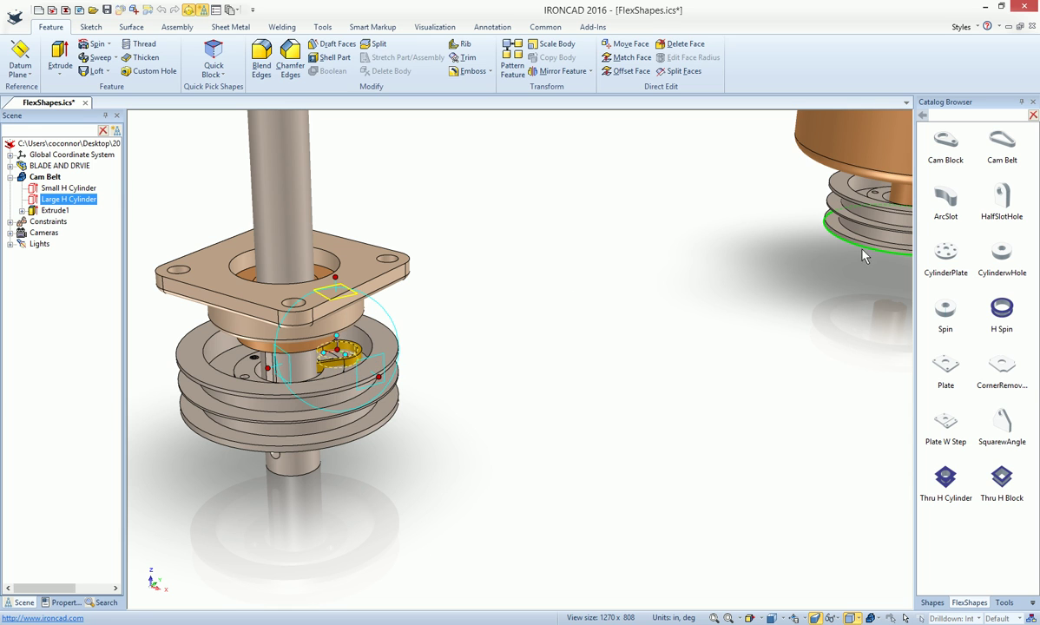
left_click(815, 233)
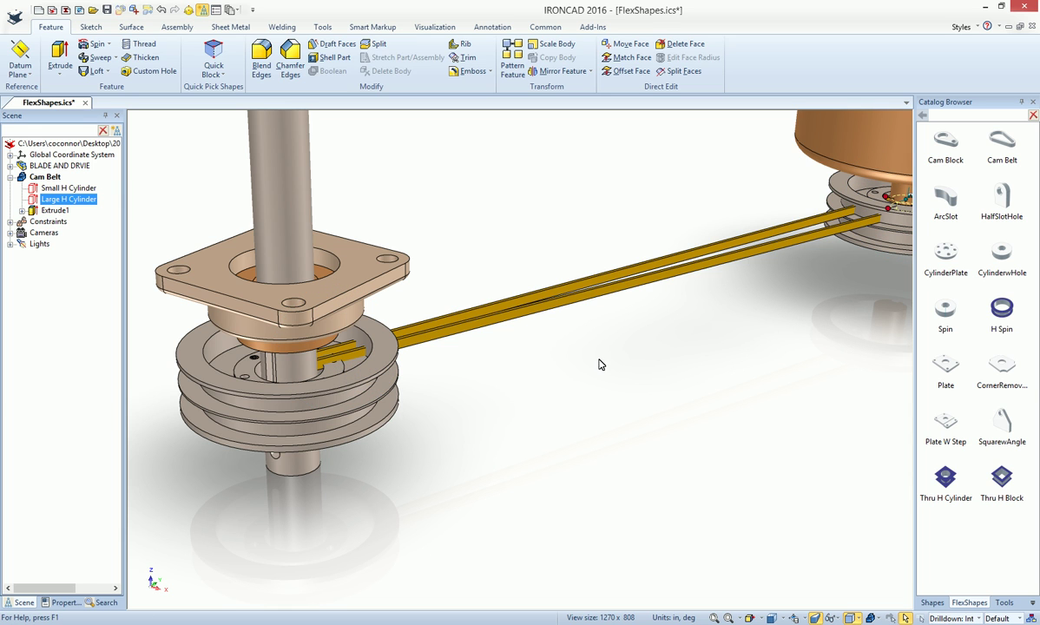
Step: Resize the belt's Large H Cylinder to the motor pulley's groove and its Small H Cylinder to the shaft pulley's groove, 5.190 in across
middle_click_drag(752, 350, 665, 349)
left_click_drag(803, 241, 808, 252, "shift")
left_click(60, 187)
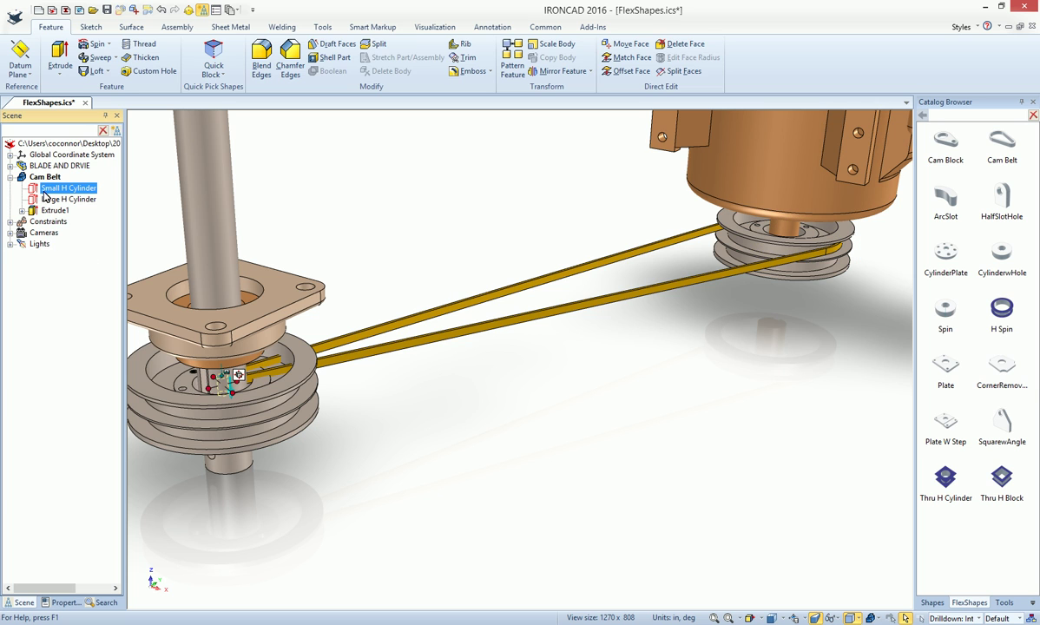
left_click_drag(224, 374, 261, 418)
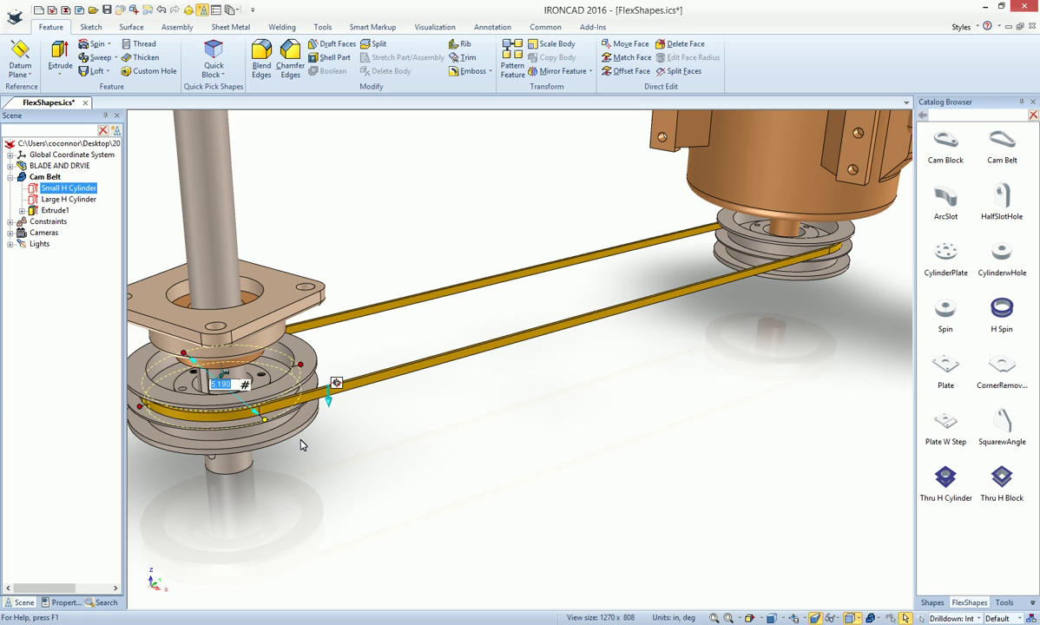
left_click(369, 444)
Step: Show all parameters below the Cam Belt's extrusion in its parameter table and set Thickness to 0.5 inches
scroll(314, 437, "up", 1)
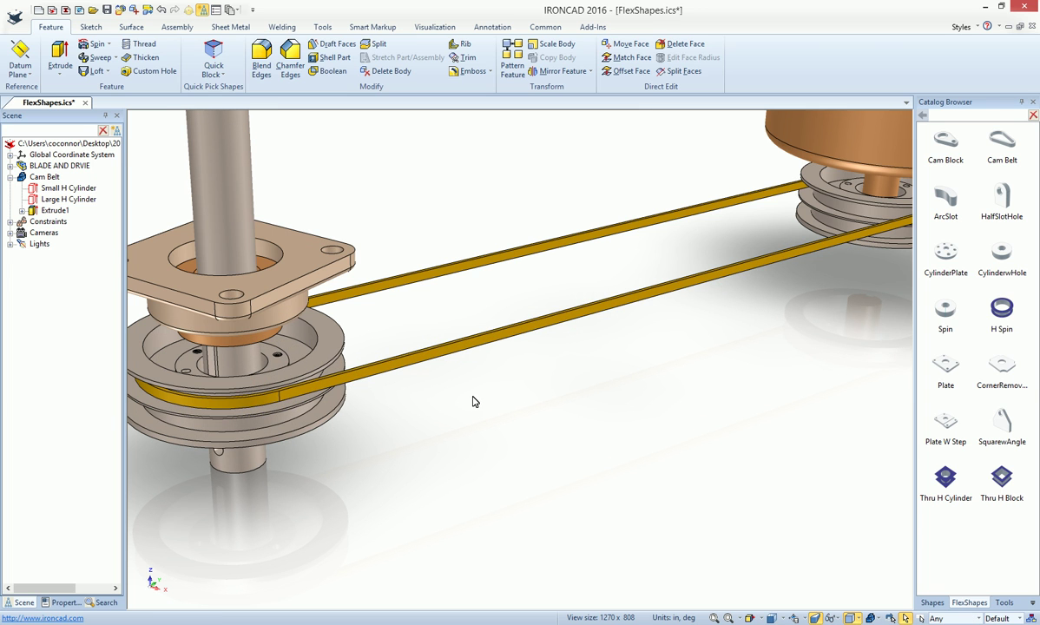
scroll(486, 405, "up", 1)
left_click(435, 365)
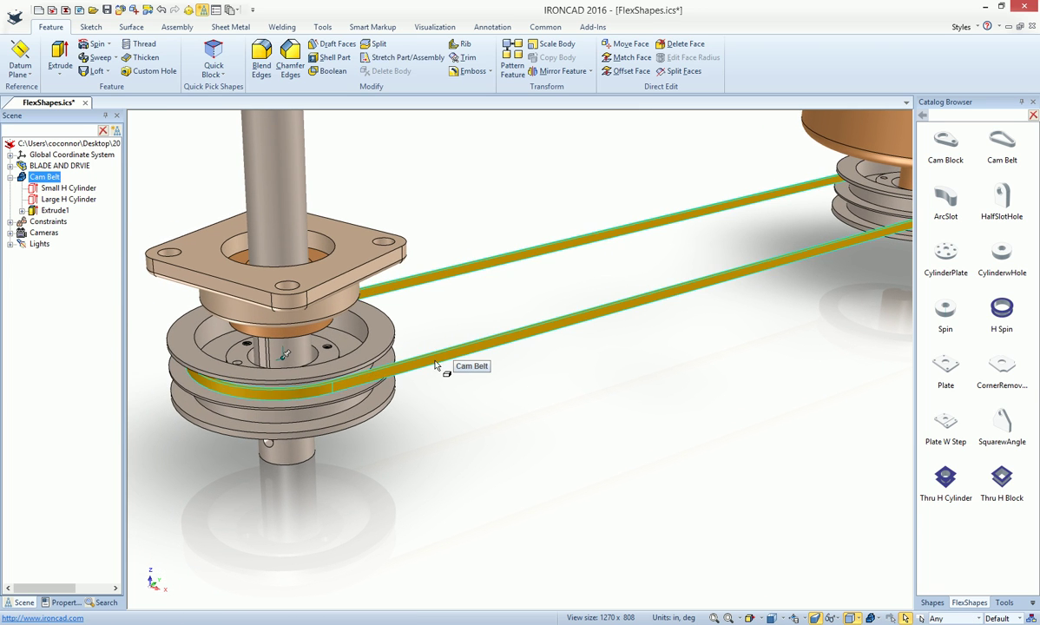
left_click(435, 365)
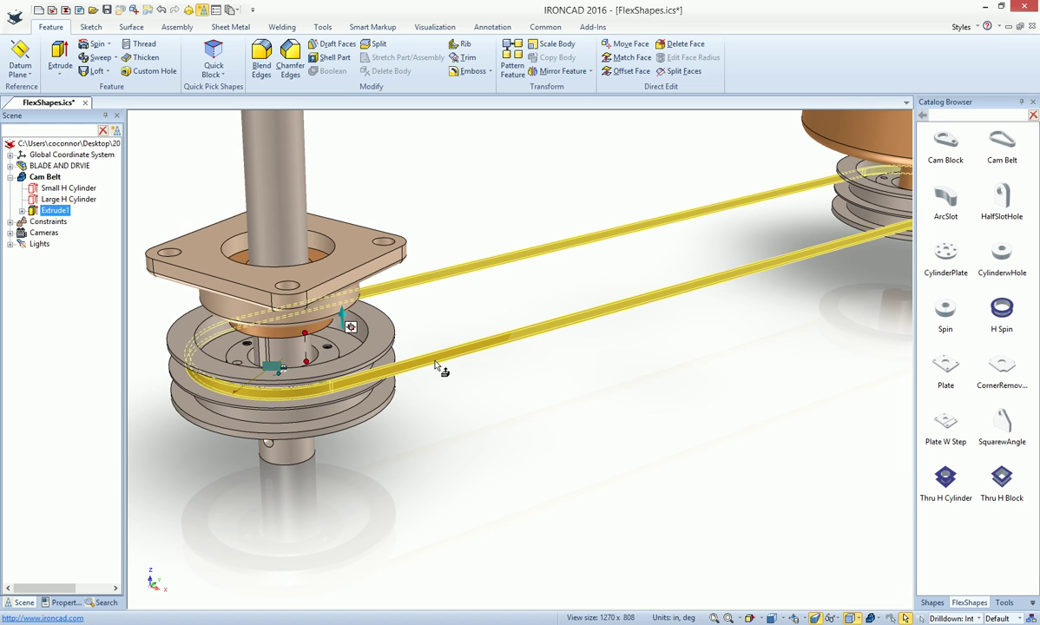
right_click(436, 365)
left_click(487, 338)
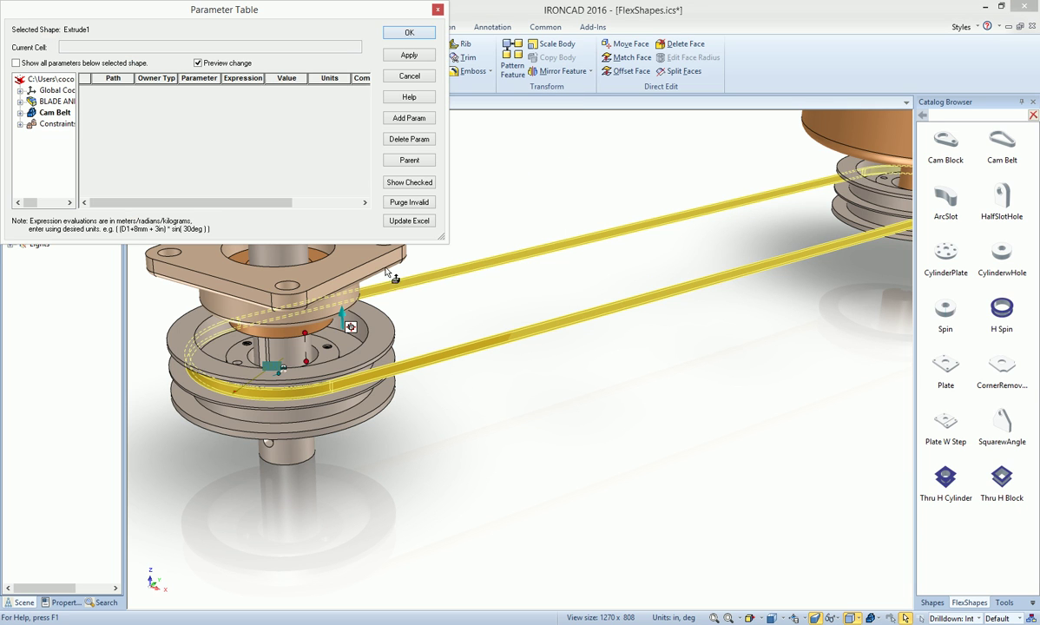
left_click(77, 65)
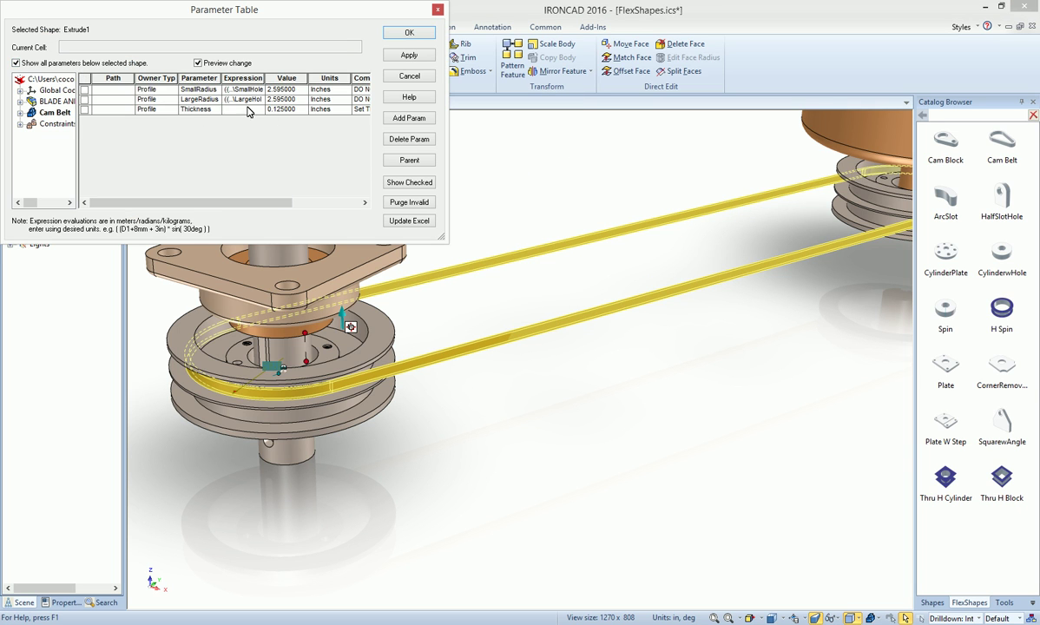
left_click(282, 110)
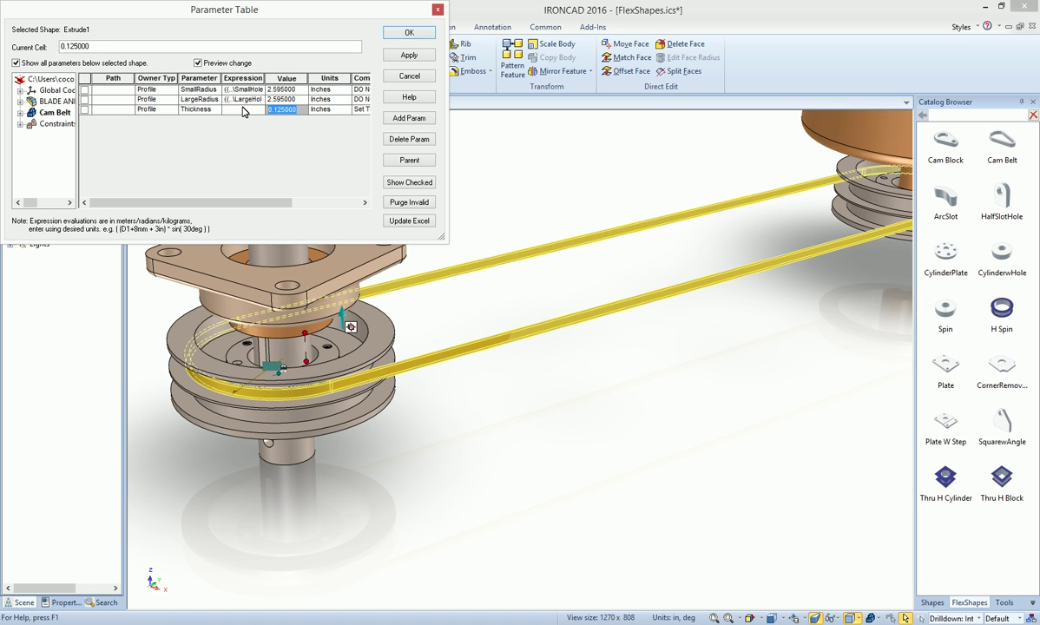
type(".5")
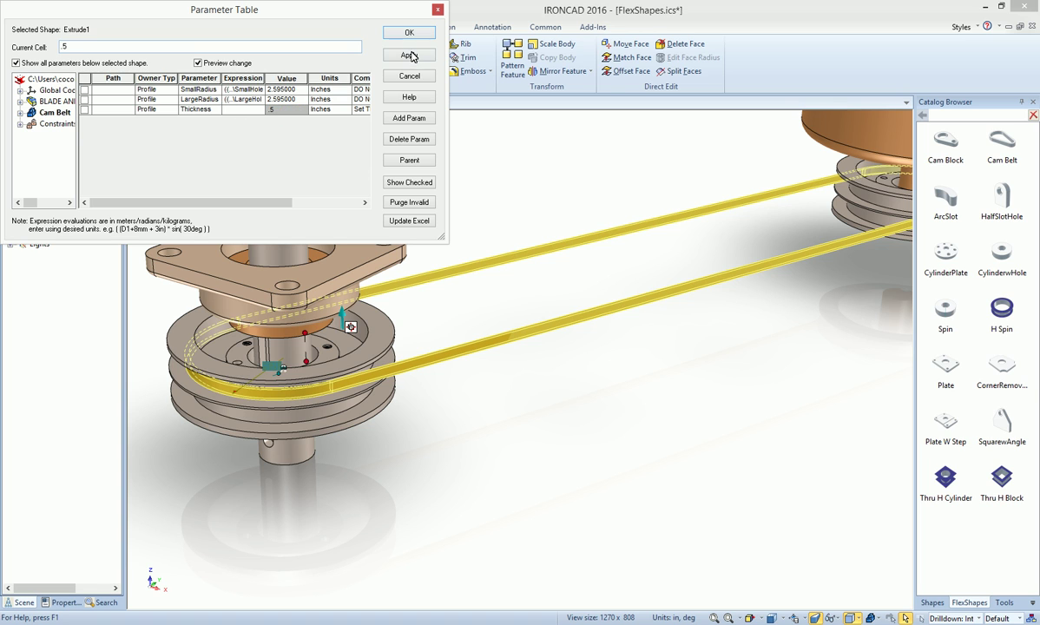
left_click(411, 58)
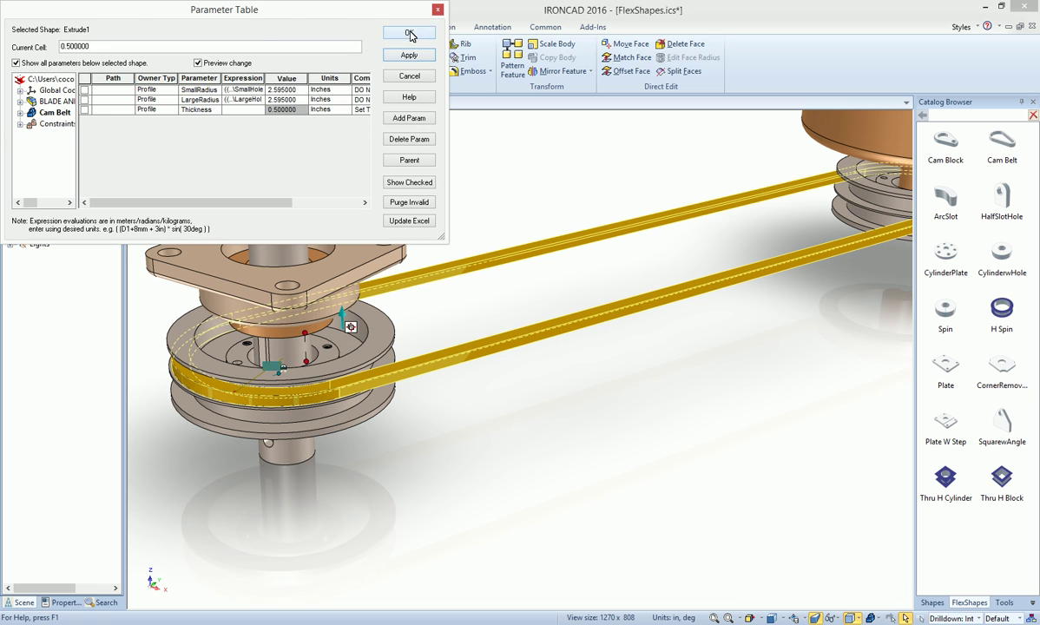
left_click(409, 33)
left_click(457, 417)
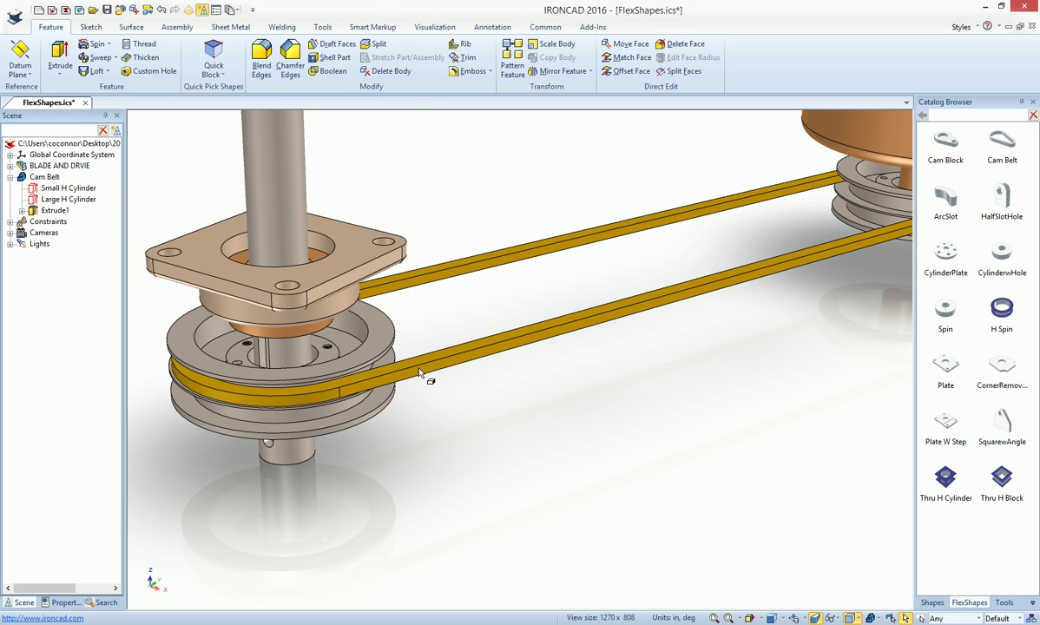
Step: Increase the height of the Cam Belt's extrusion by snapping its top face to the shaft pulley's groove
left_click(422, 371)
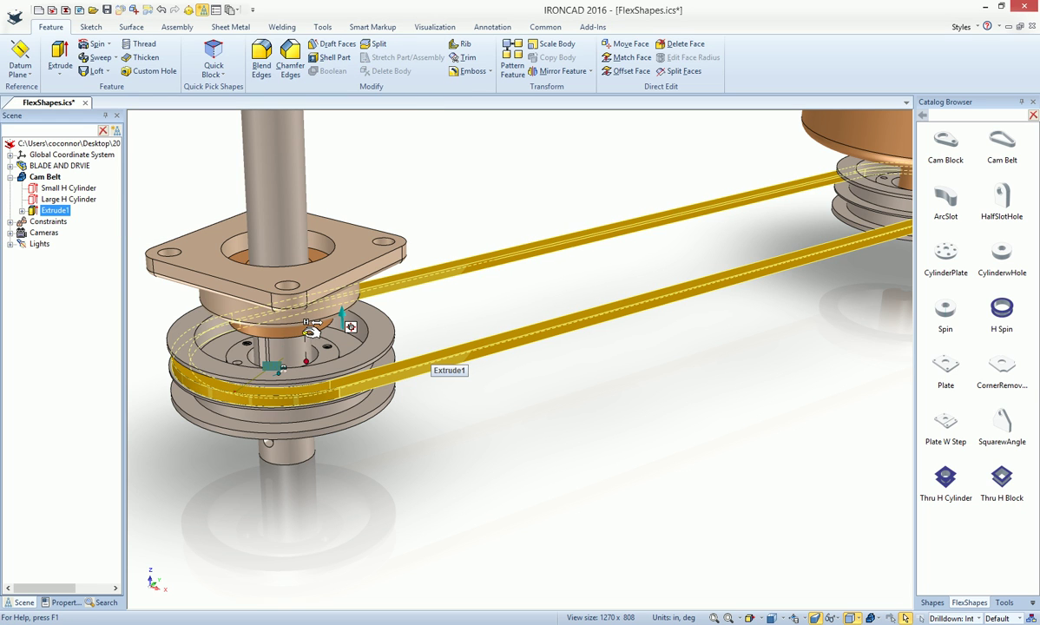
left_click_drag(306, 332, 400, 354, "shift")
left_click(458, 305)
Step: Create one copy of the Cam Belt 0.750 in below the original, in the pulleys' lower groove
scroll(321, 413, "up", 4)
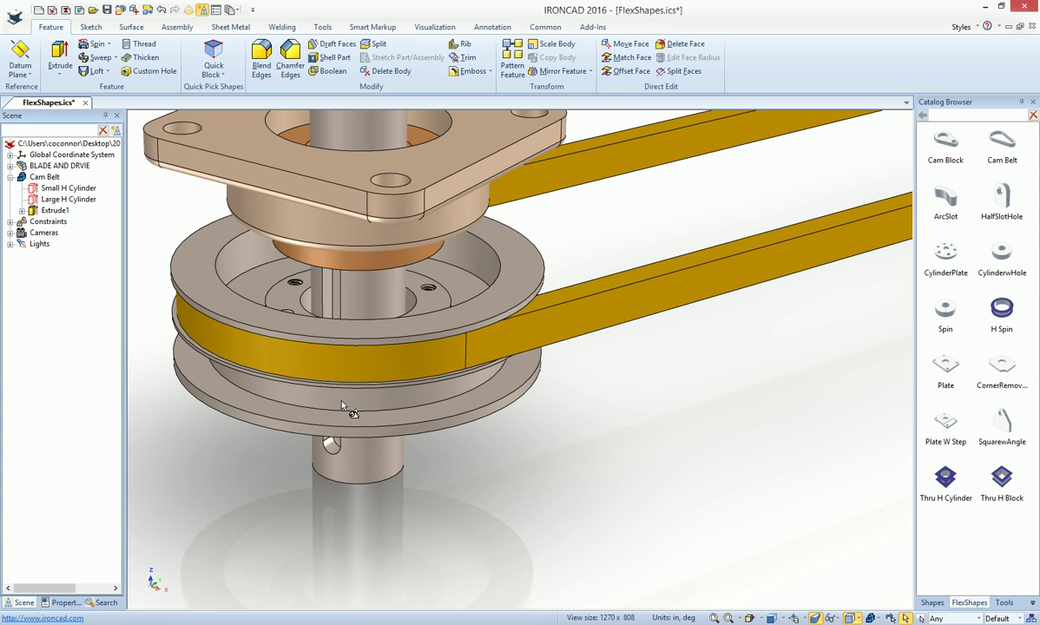
scroll(477, 401, "down", 2)
left_click(473, 317)
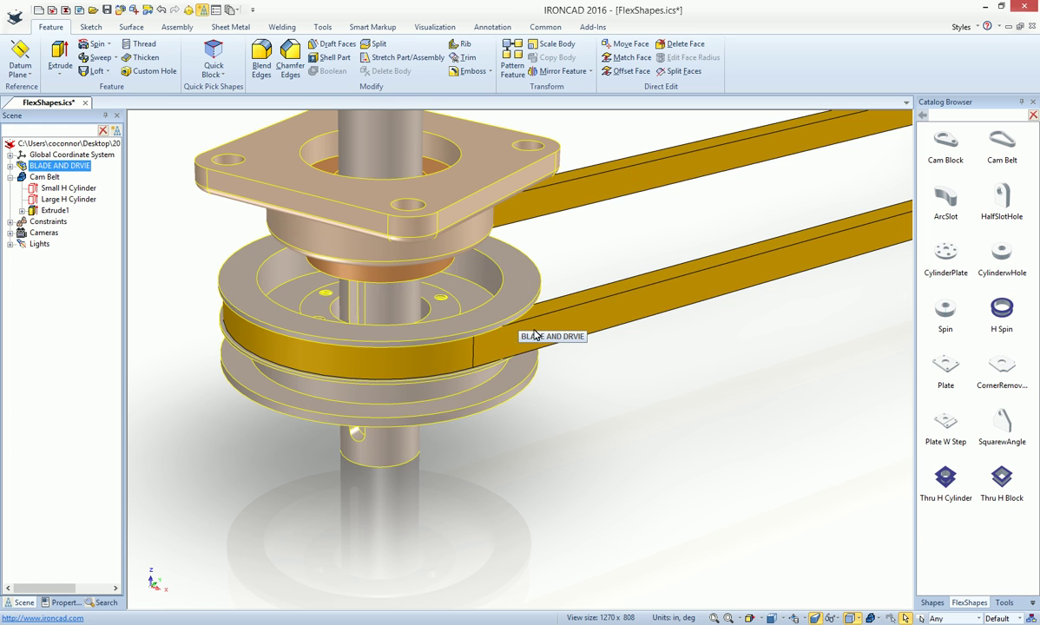
left_click(504, 323)
key("F10")
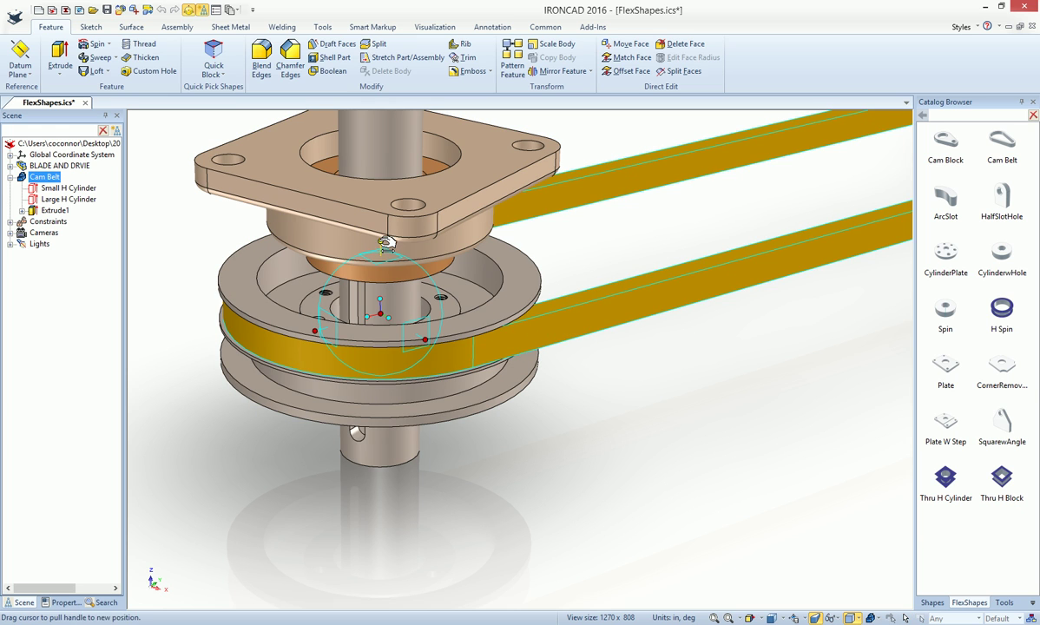
right_click_drag(394, 315, 422, 415)
left_click(460, 437)
key("Return")
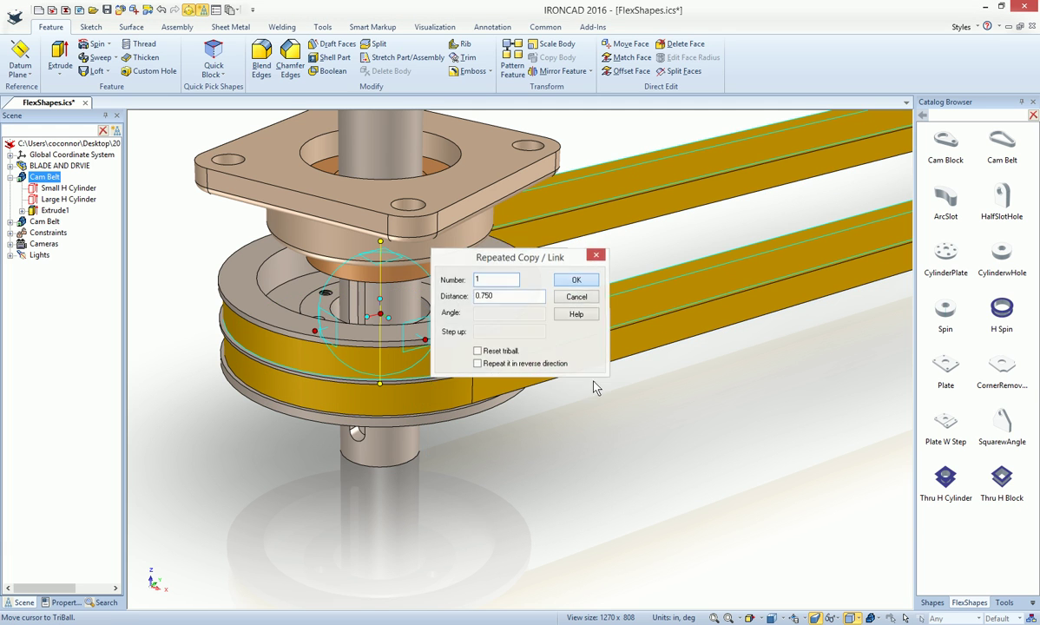
key("F10")
left_click(634, 456)
middle_click(634, 456)
middle_click(634, 456)
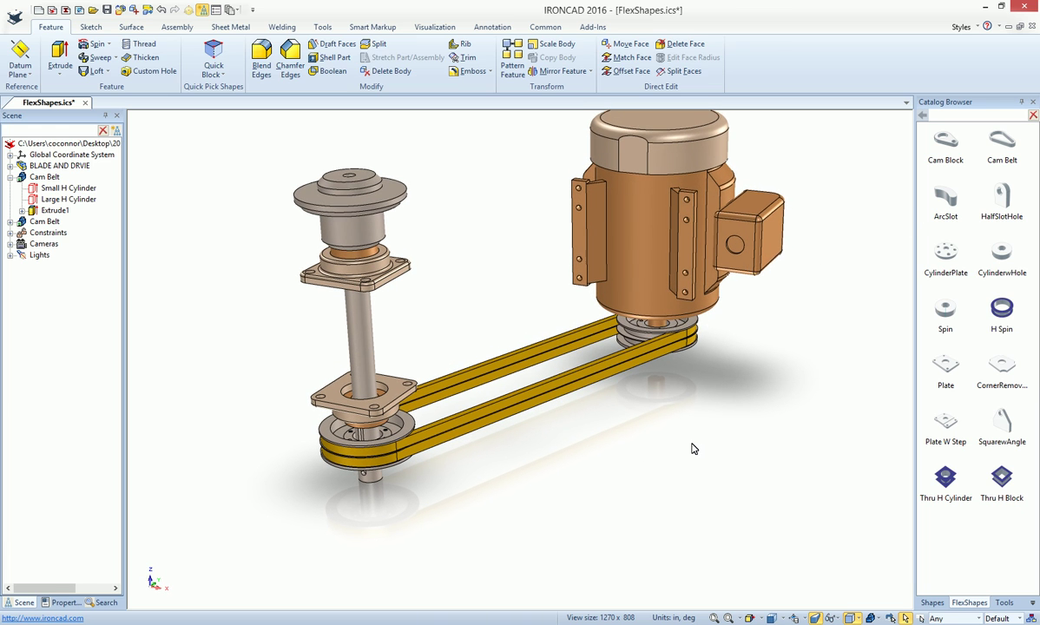
Step: Delete both Cam Belts and hide the BLADE AND DRVIE assembly
left_click_drag(589, 460, 478, 368)
key("Delete")
left_click(662, 278)
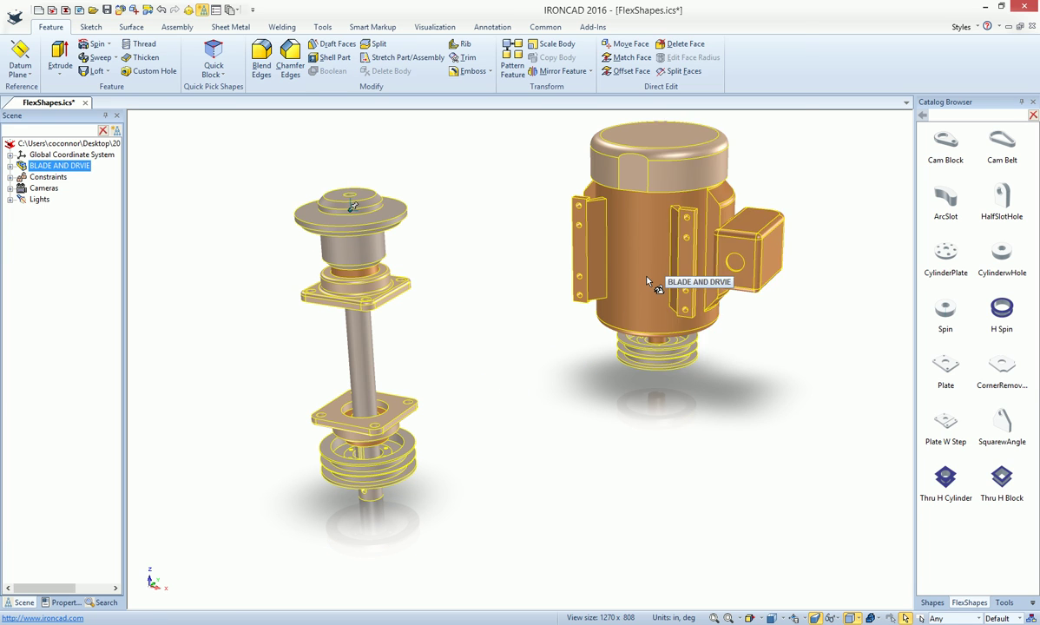
right_click(661, 279)
left_click(691, 105)
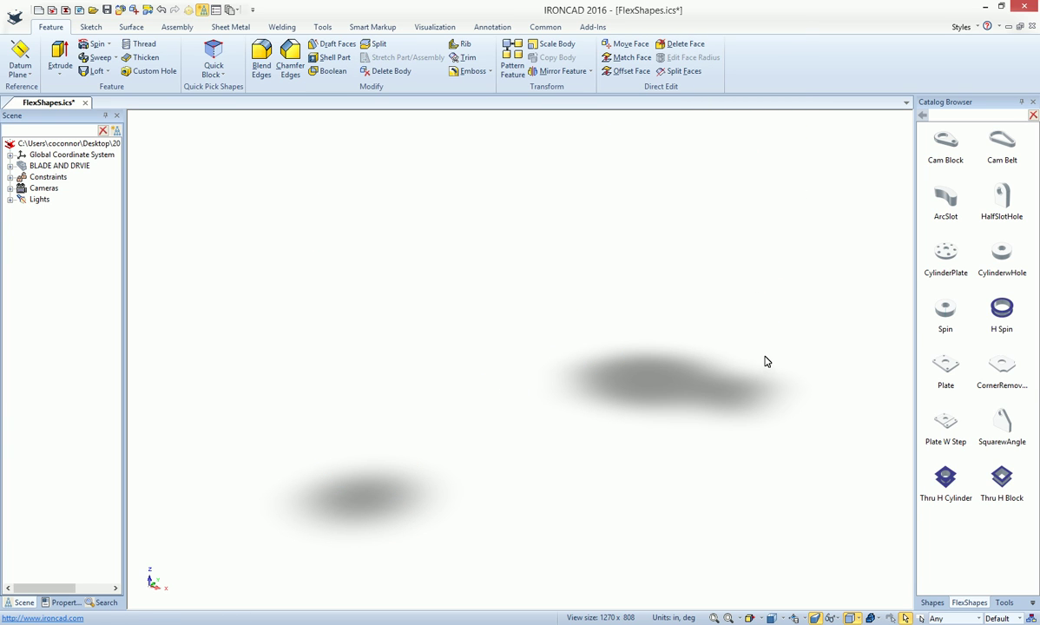
Step: Add an ArcSlot from the FlexShapes catalog to the empty scene and fit it in view
left_click_drag(947, 201, 561, 341)
key("F8")
middle_click_drag(694, 394, 693, 392)
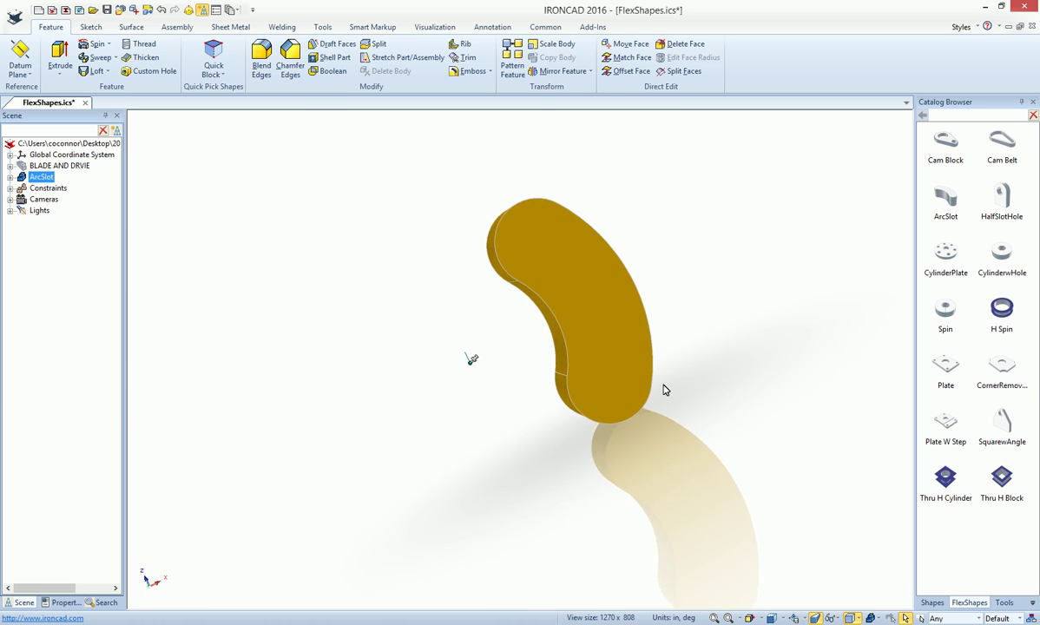
Step: Narrow the ArcSlot by pulling its inner curved face toward the outer one
left_click(570, 305)
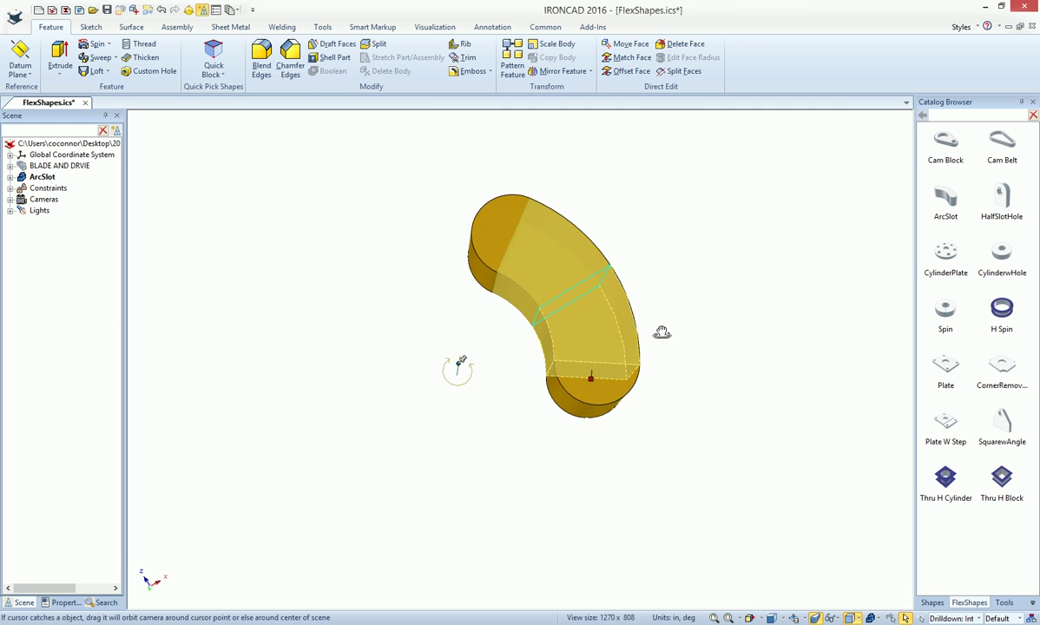
middle_click_drag(662, 329, 653, 273)
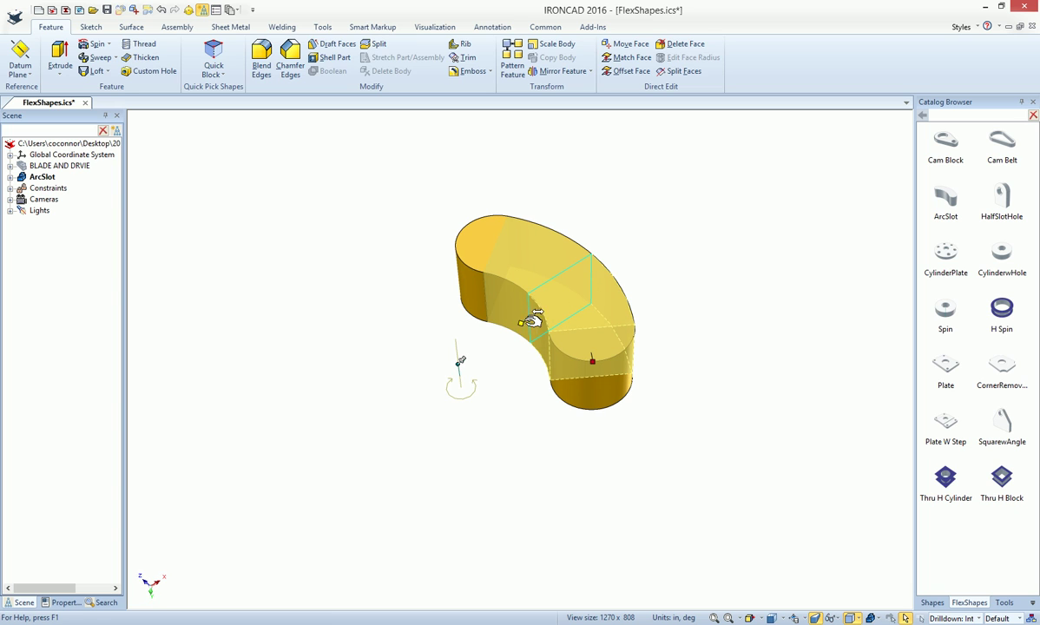
left_click_drag(529, 322, 582, 217)
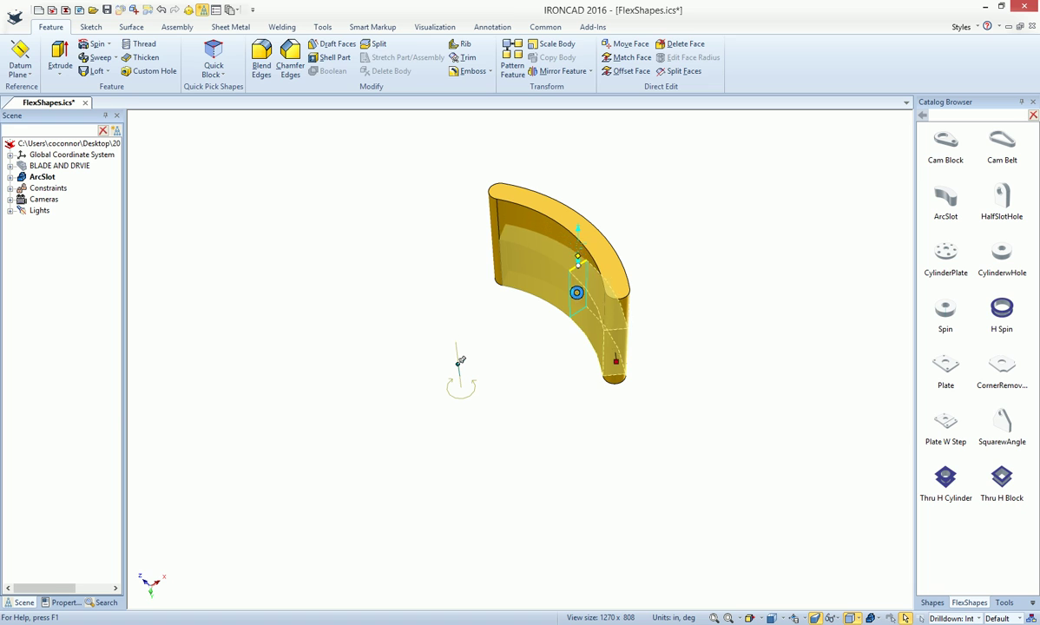
Step: Reduce the ArcSlot's height and lengthen its arc by pulling the end into a large open ring
left_click_drag(577, 296, 579, 314)
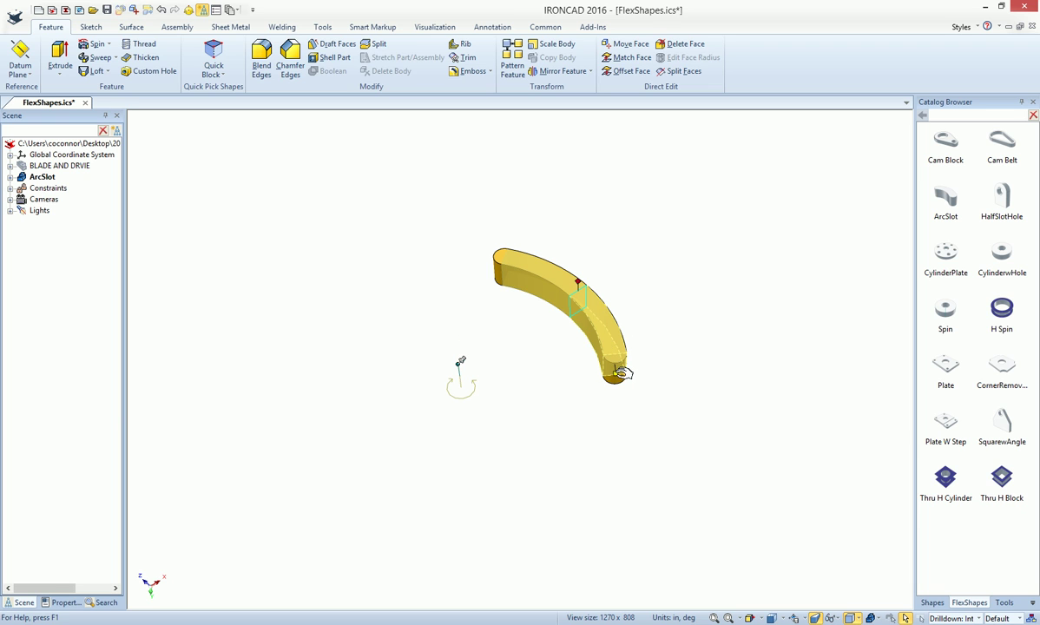
left_click_drag(621, 374, 466, 493)
left_click(680, 497)
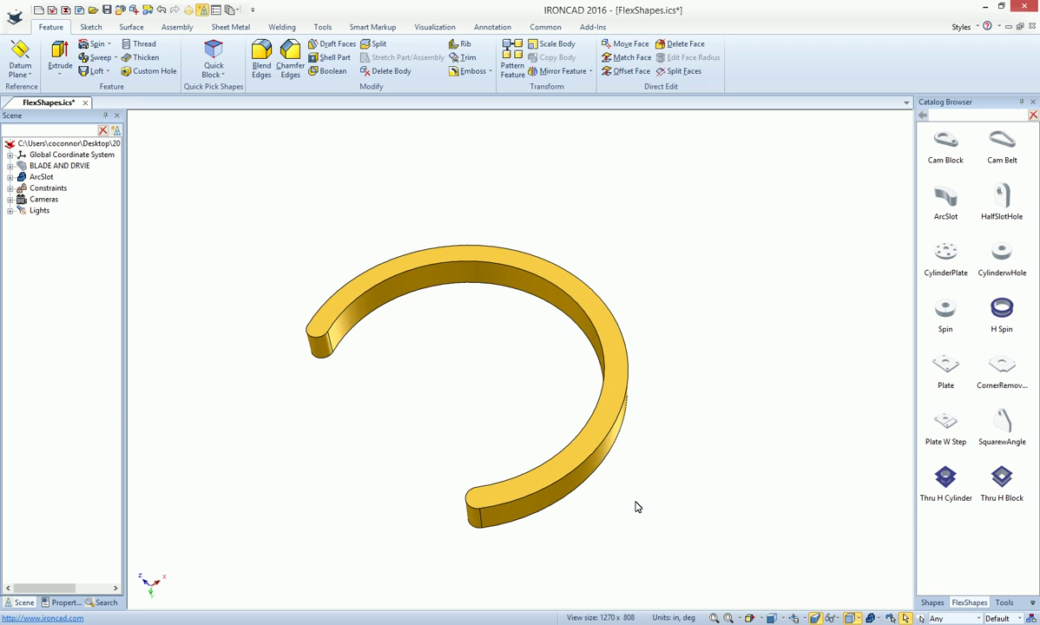
Step: Set the spin angle of the ArcSlot's Turn1 arc to 125 degrees using its end handle
middle_click_drag(637, 504, 617, 484)
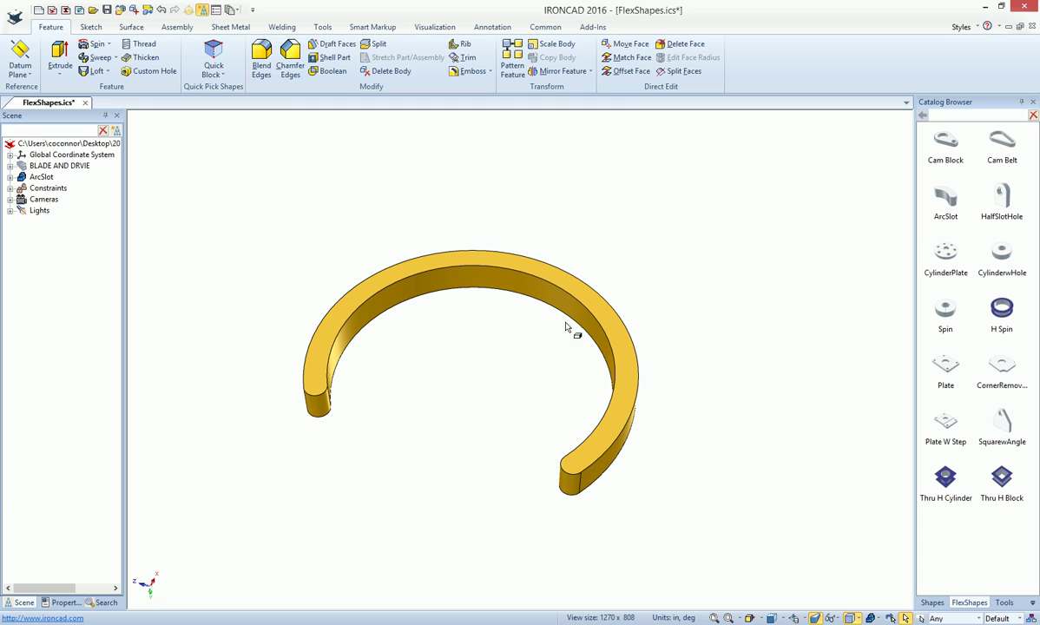
left_click(599, 443)
left_click(599, 444)
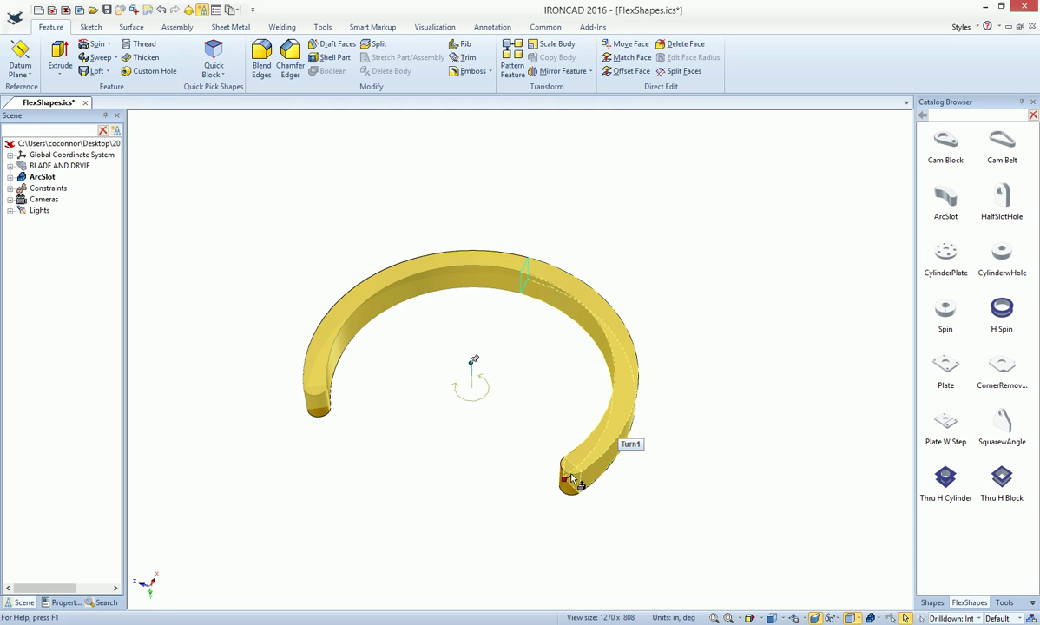
right_click(566, 481)
left_click(605, 506)
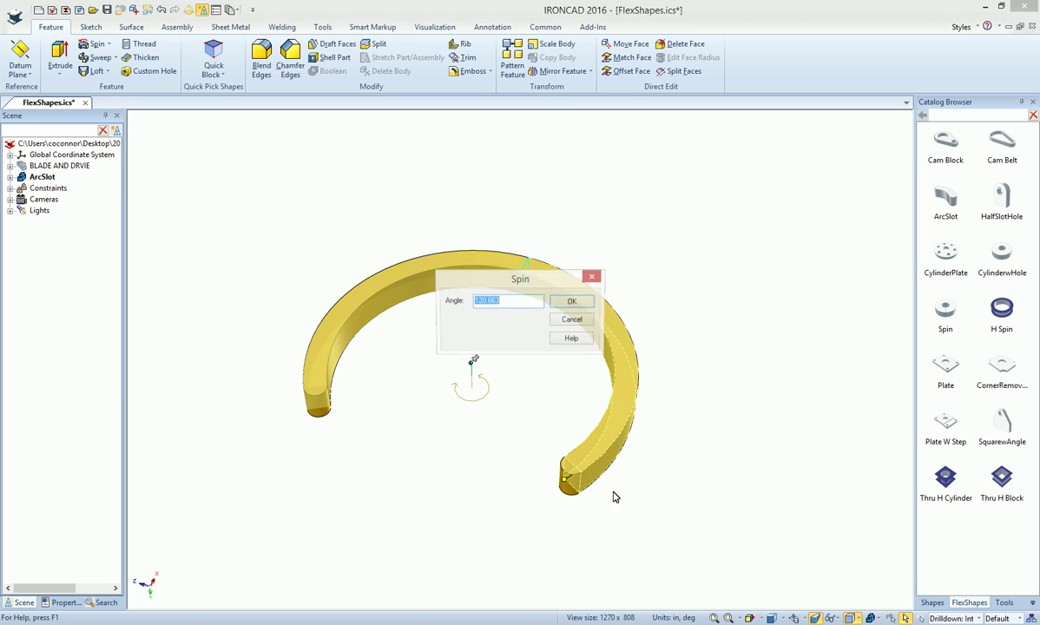
type("125")
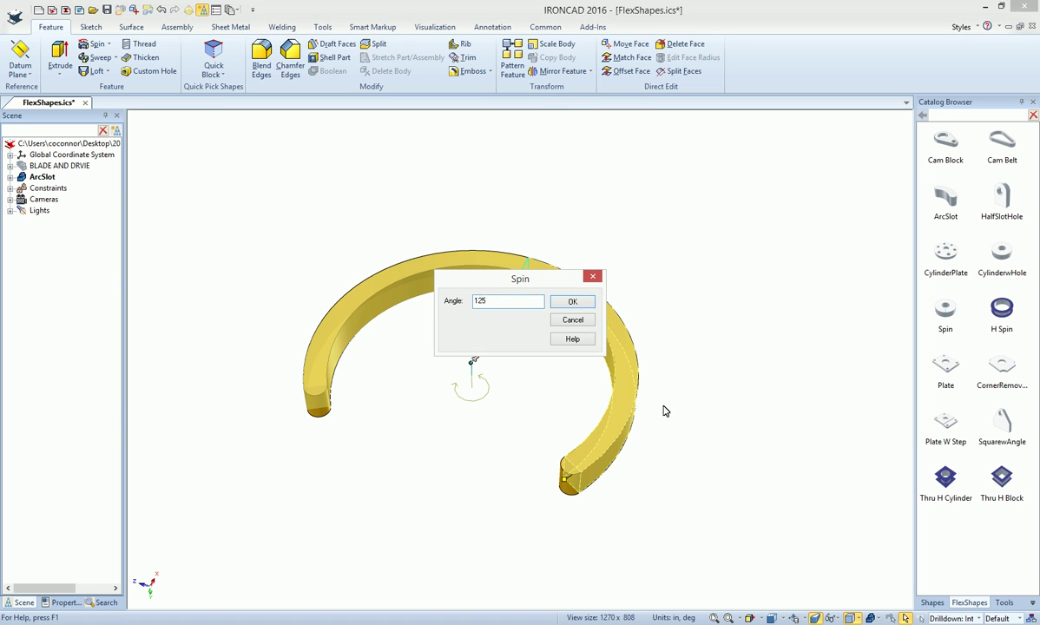
type("20")
key("Return")
middle_click_drag(710, 436, 679, 405)
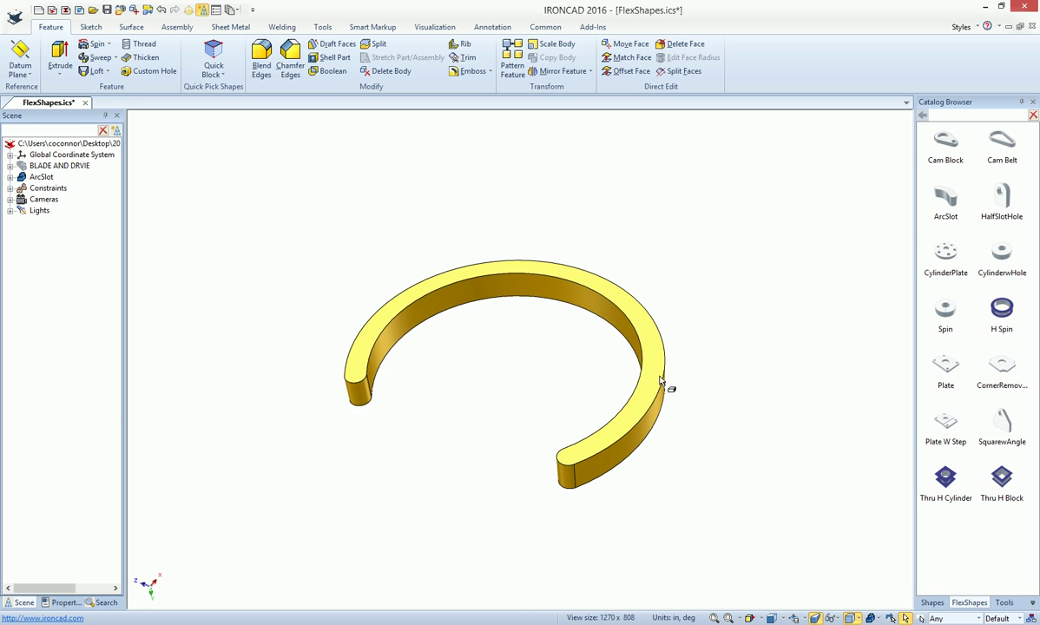
Step: Delete the ArcSlot and add a HalfSlotHole from the FlexShapes catalog to the empty scene
left_click(651, 376)
key("Delete")
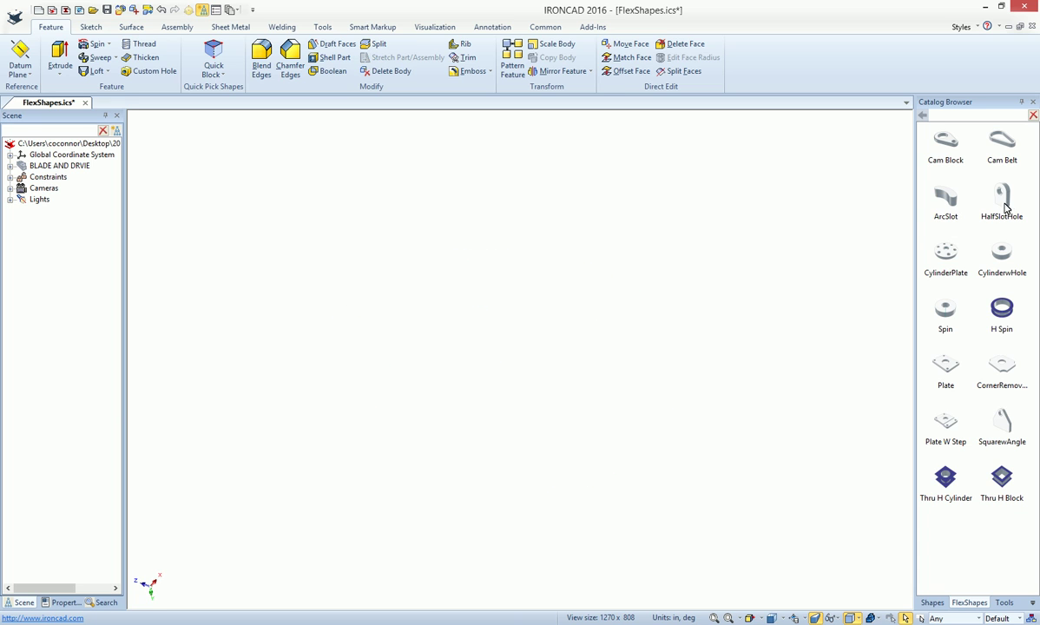
left_click_drag(1007, 206, 655, 371)
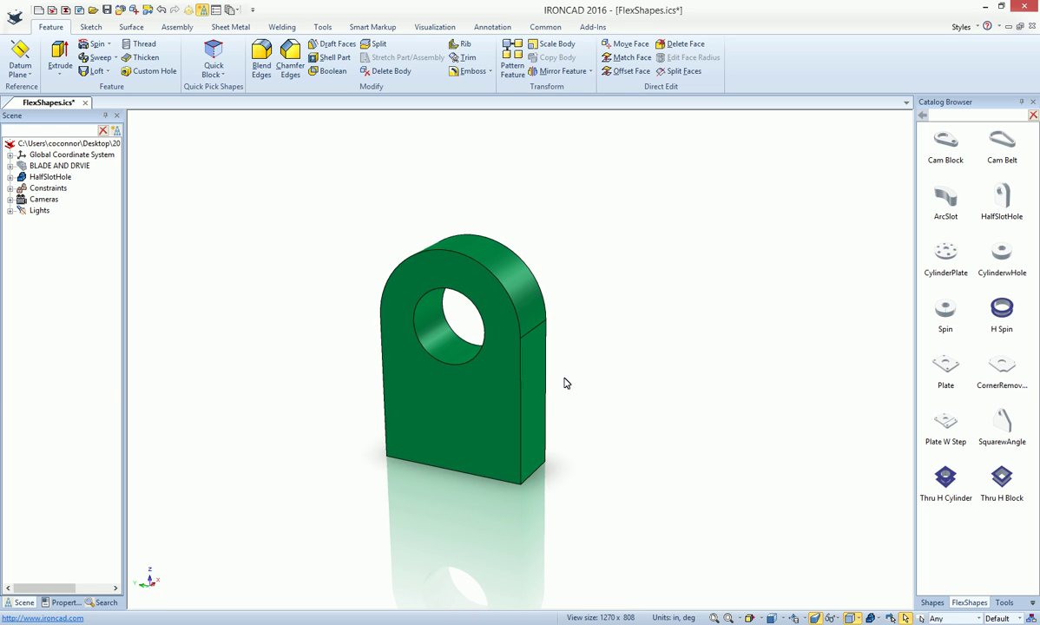
Step: Widen the HalfSlotHole and make it taller by pulling its side face outward and its rounded top upward
left_click(511, 394)
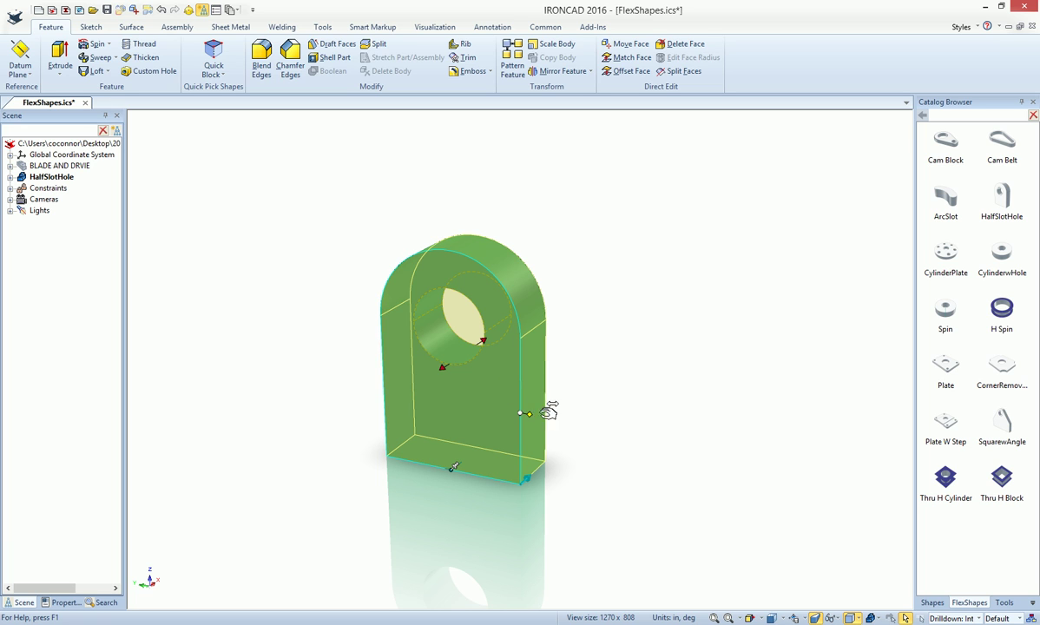
left_click_drag(531, 417, 609, 431)
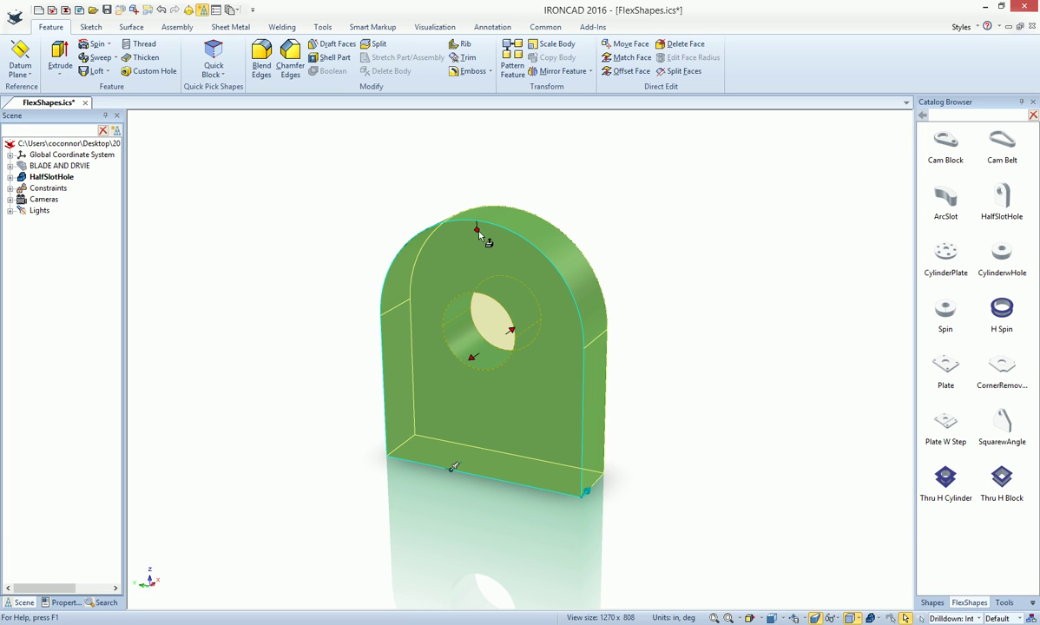
left_click_drag(480, 218, 482, 123)
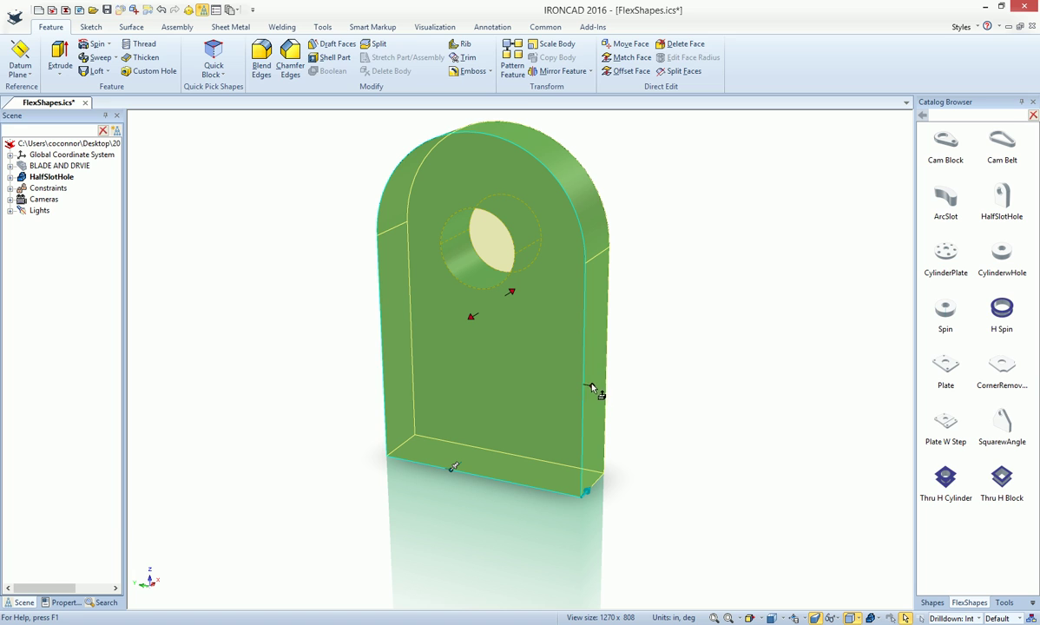
left_click_drag(599, 384, 663, 393)
Step: Enlarge the diameter of the HalfSlotHole's round hole
left_click(511, 283)
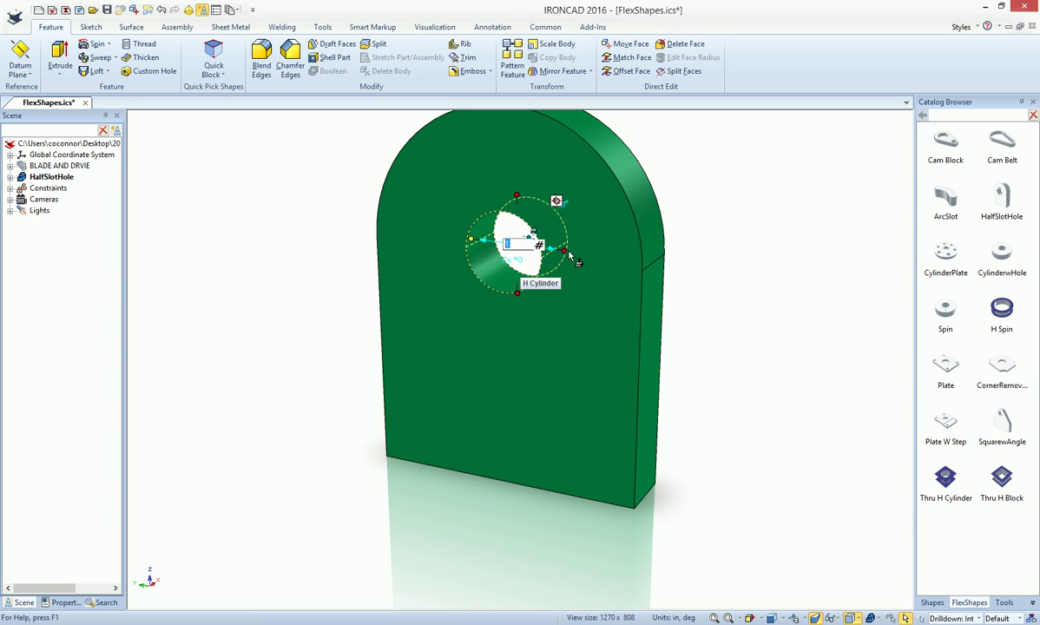
left_click(768, 296)
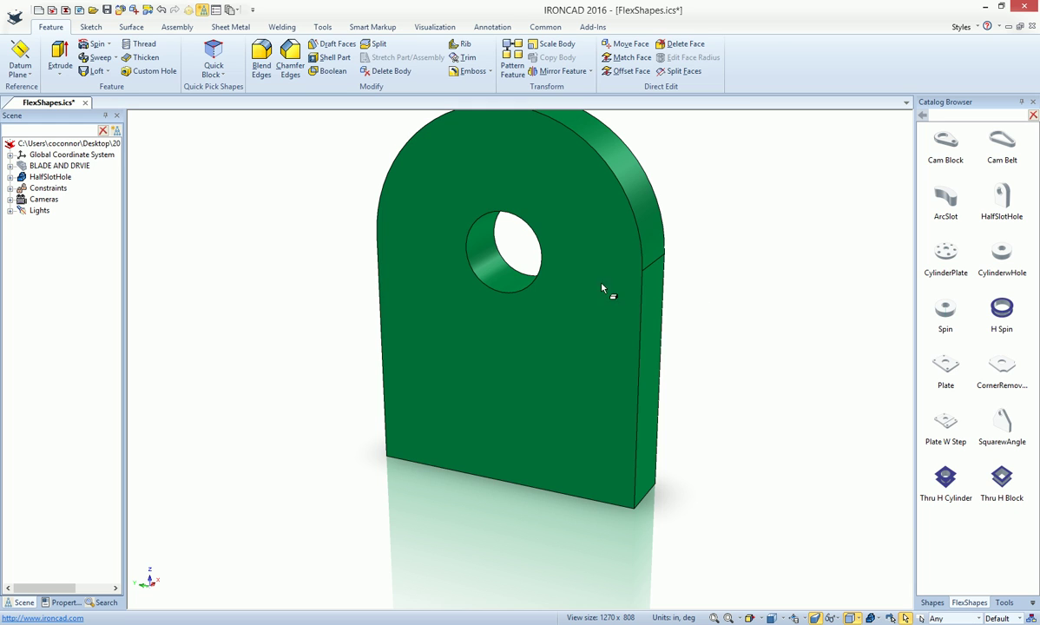
left_click(509, 275)
left_click(509, 274)
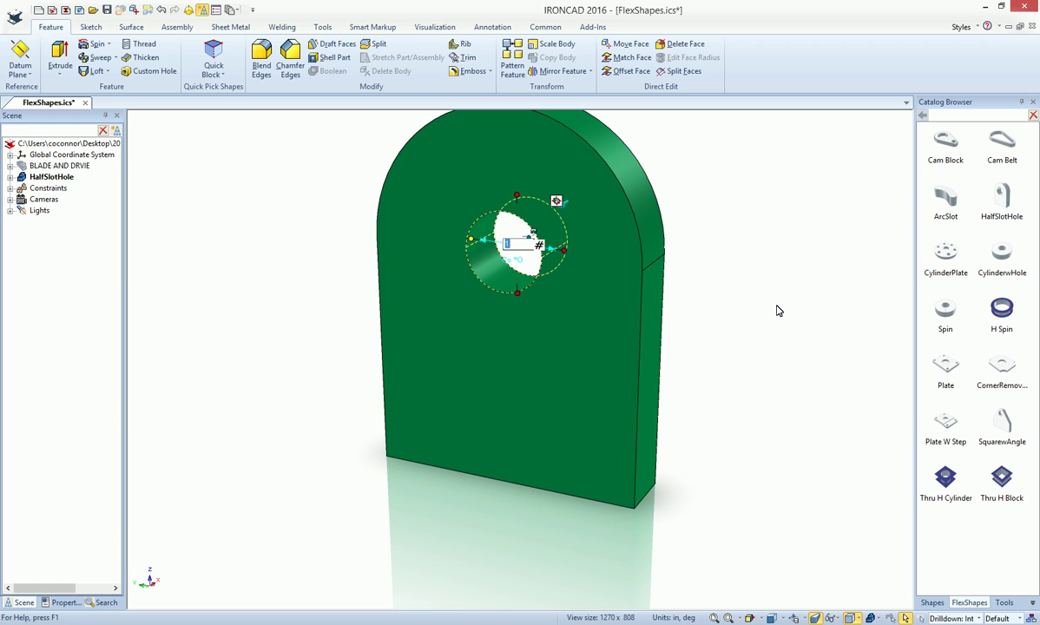
key("Return")
left_click(720, 306)
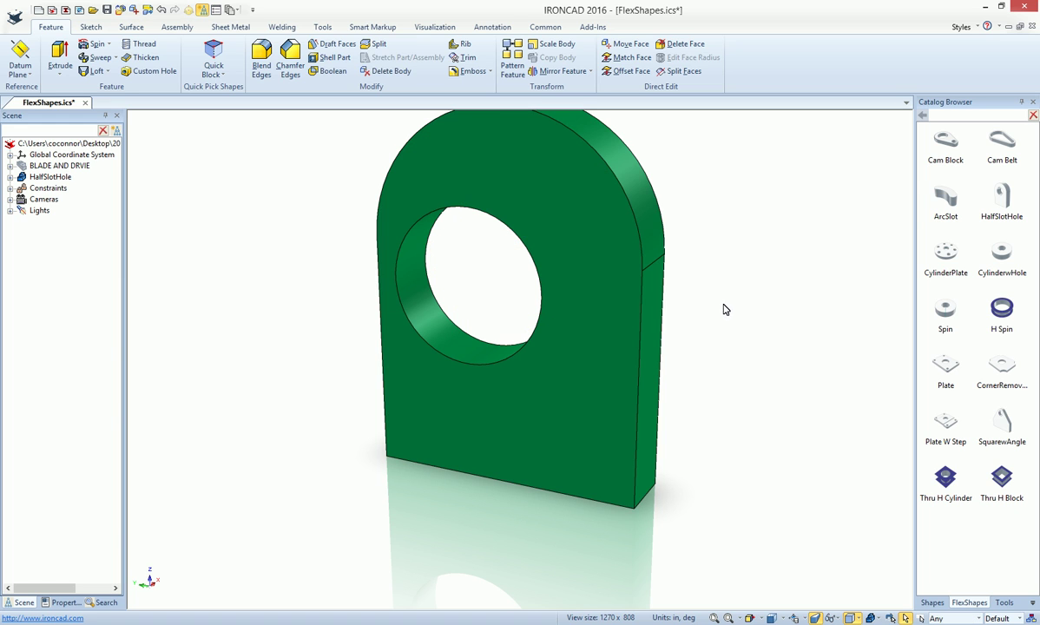
Step: Regenerate the HalfSlotHole part and fit it in view
left_click(604, 313)
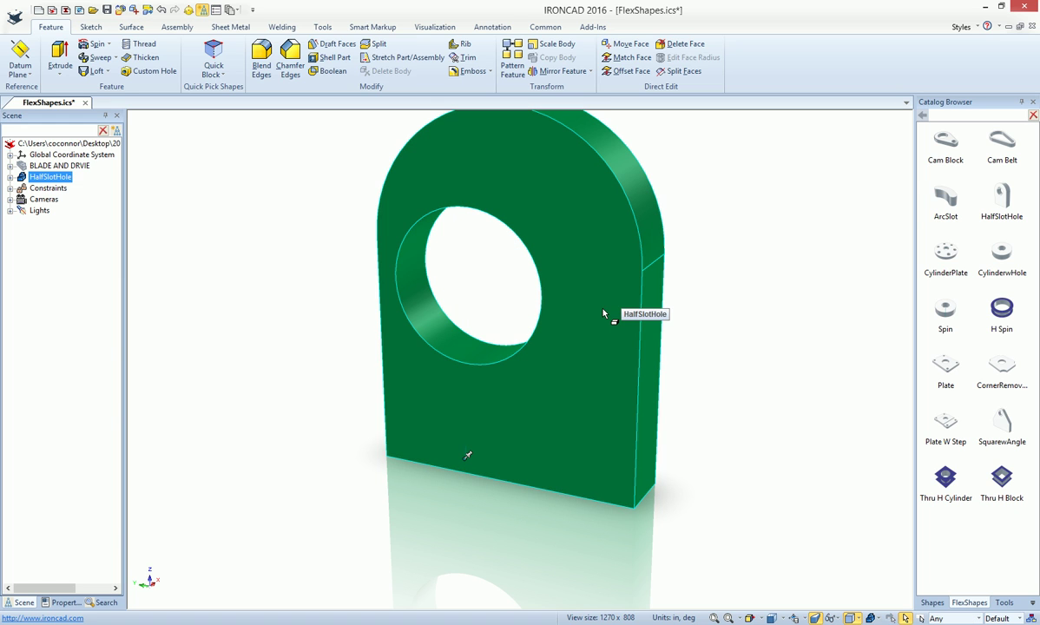
left_click(323, 26)
left_click(354, 71)
left_click(753, 295)
key("F8")
scroll(738, 304, "up", 2)
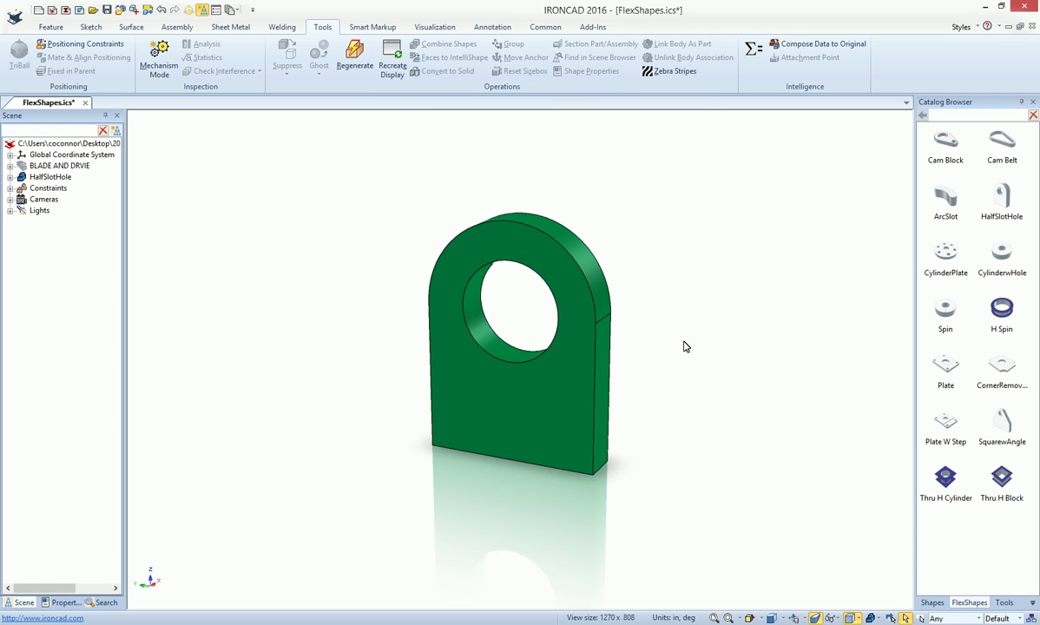
left_click(573, 398)
left_click(569, 400)
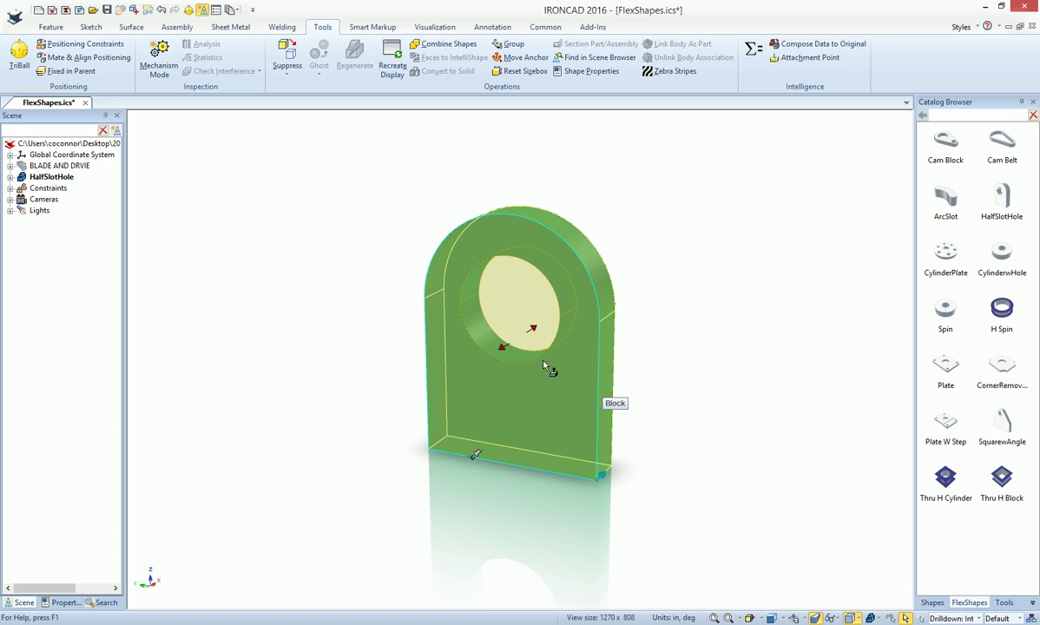
left_click(679, 401)
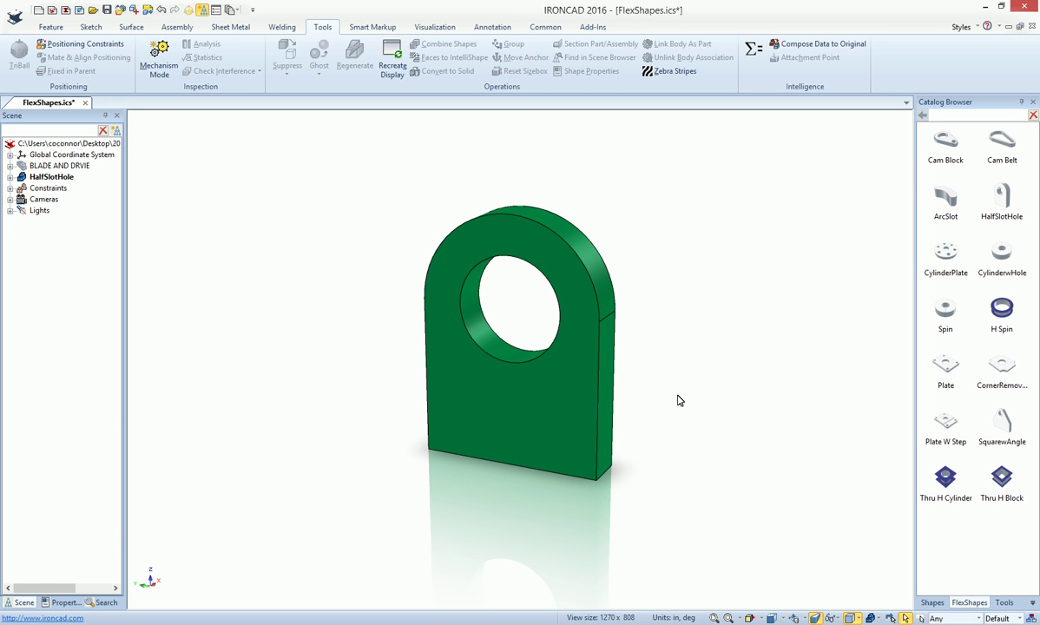
Step: Delete the HalfSlotHole and add a CylinderPlate from the FlexShapes catalog
left_click(583, 404)
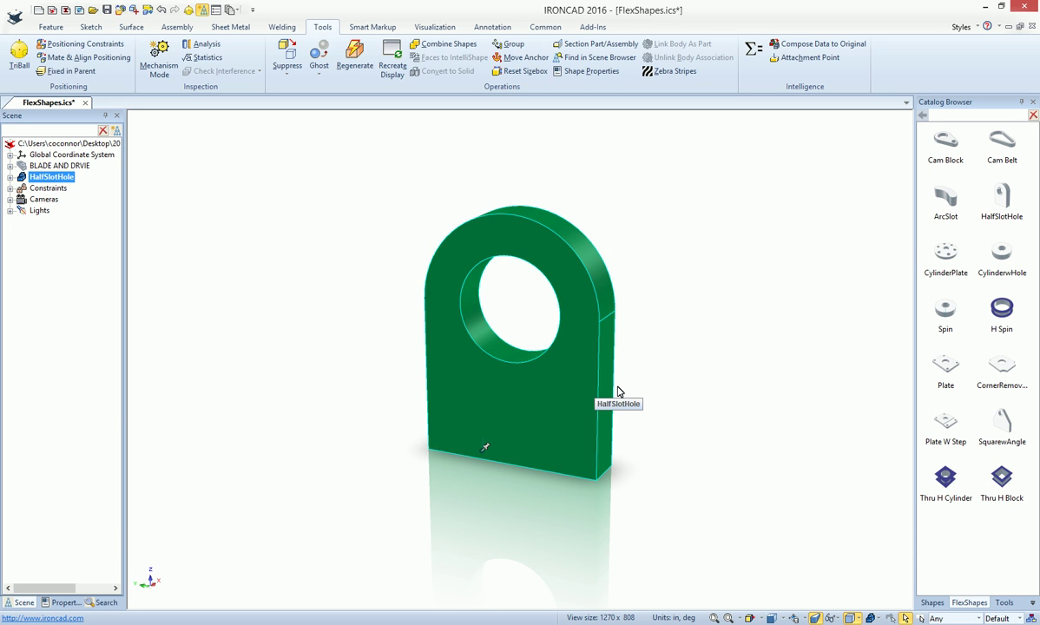
key("Delete")
left_click_drag(931, 276, 502, 393)
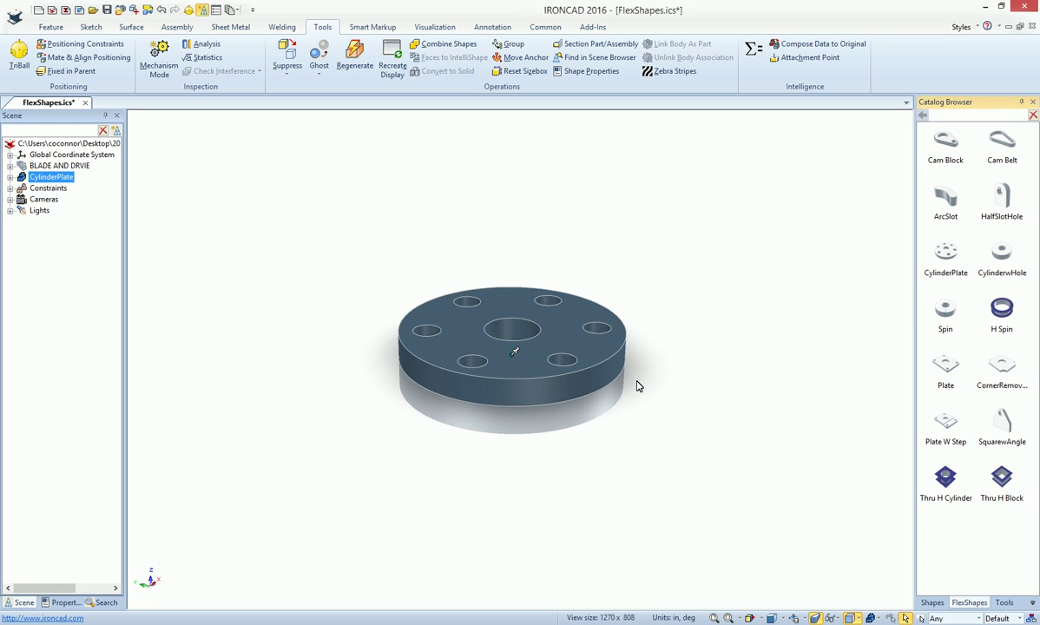
Step: Set the CylinderPlate's outer diameter to 6 inches
left_click(631, 375)
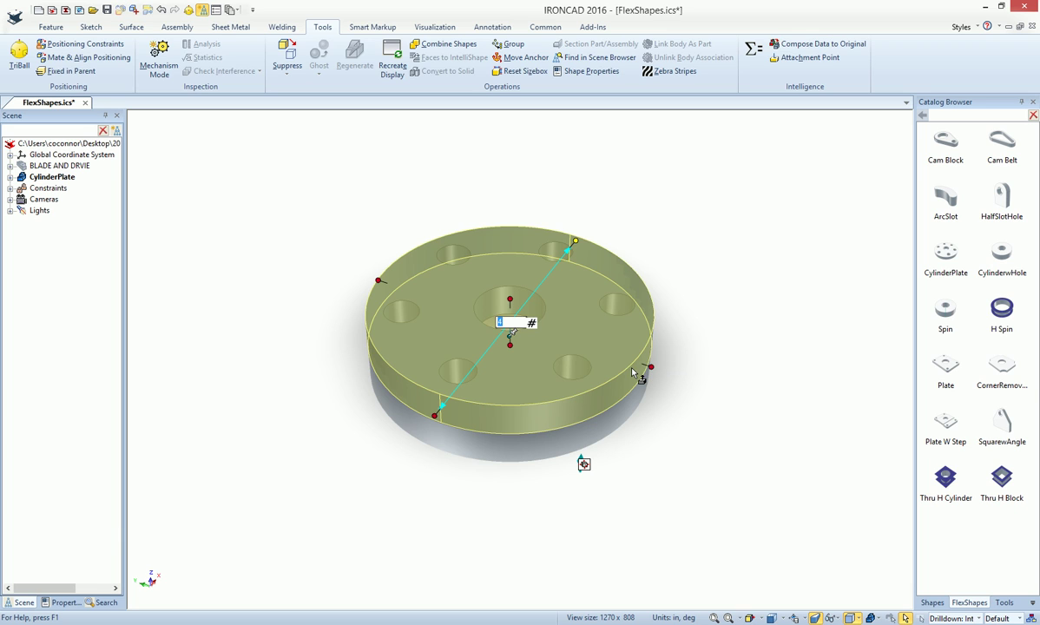
type("6")
key("Return")
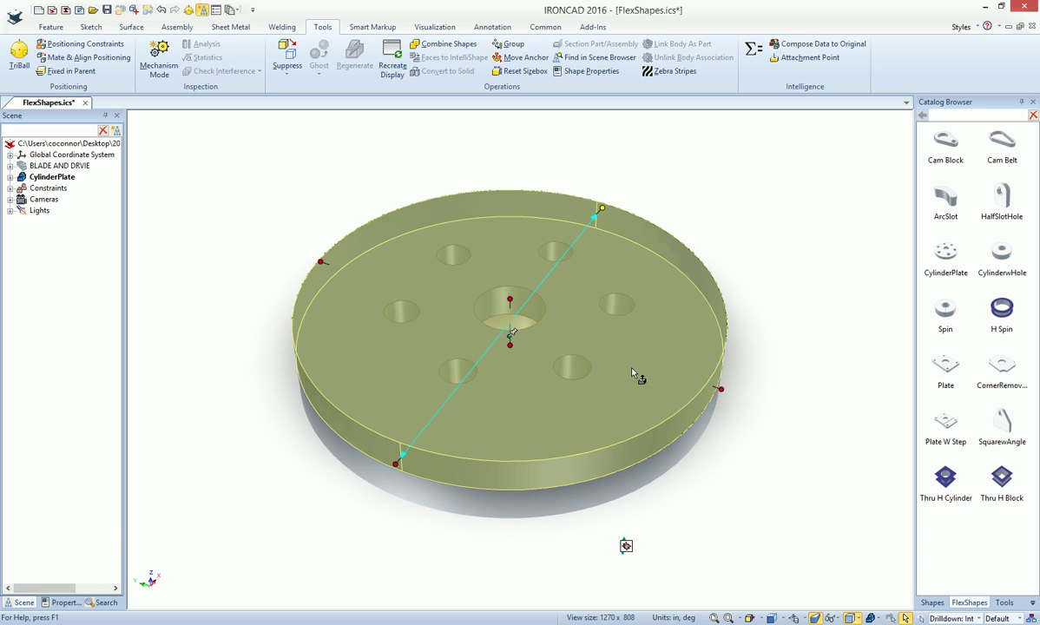
left_click(754, 400)
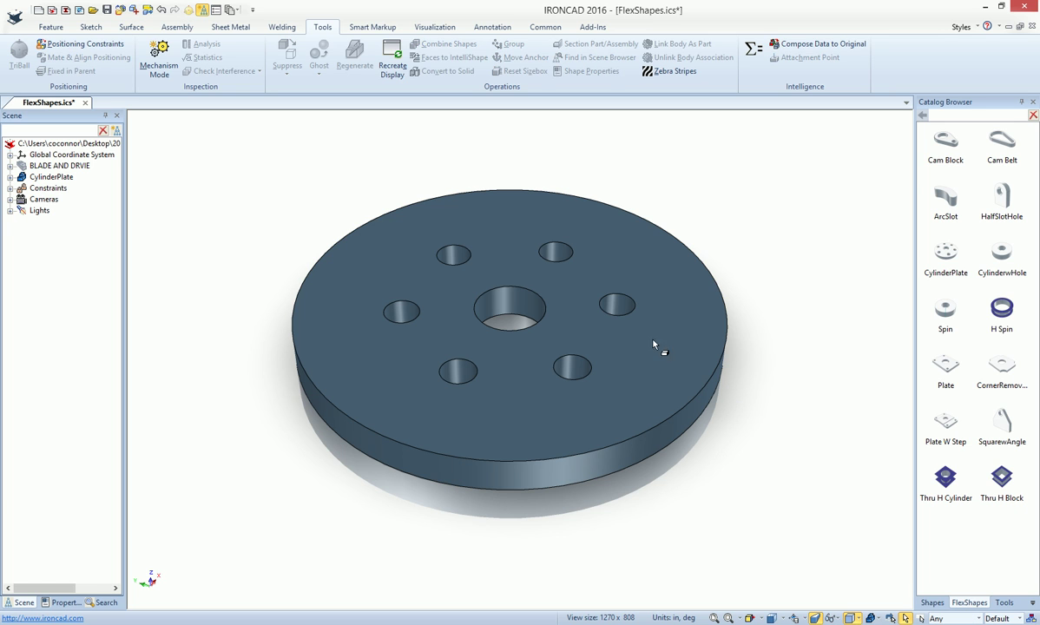
Step: Edit the CylinderPlate's radial hole pattern to 8 holes at a 45-degree angle with a radius of 2.5 inches
left_click(561, 262)
left_click(555, 262)
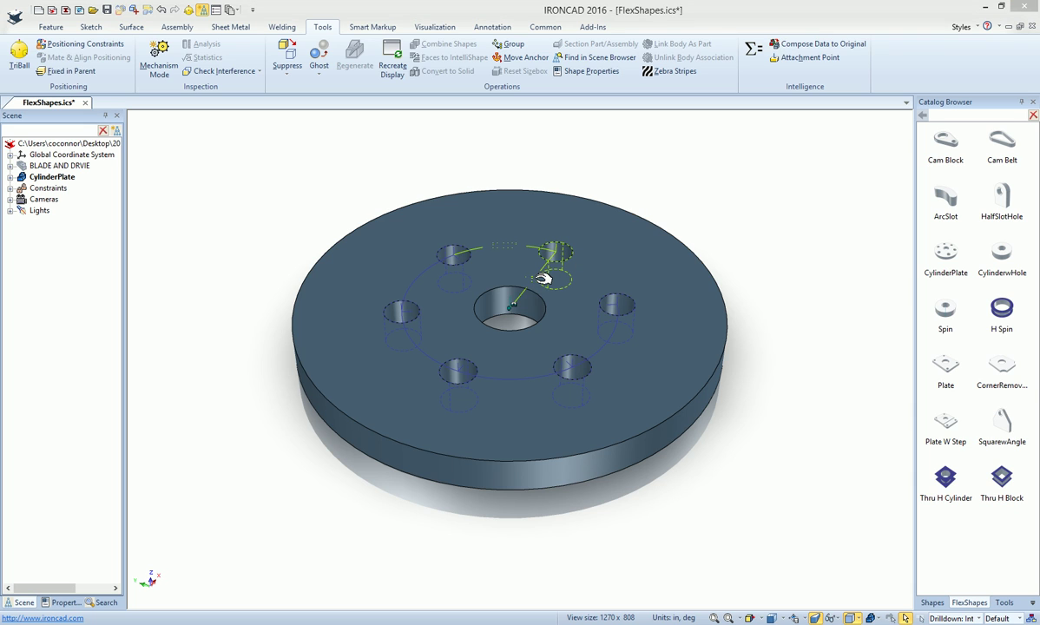
left_click(548, 281)
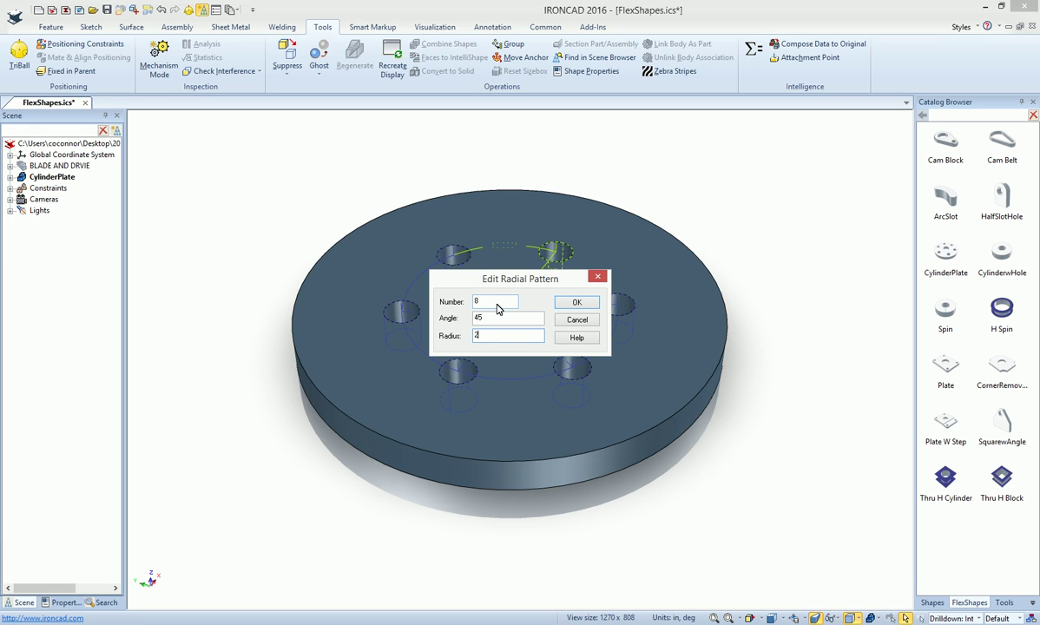
key("Return")
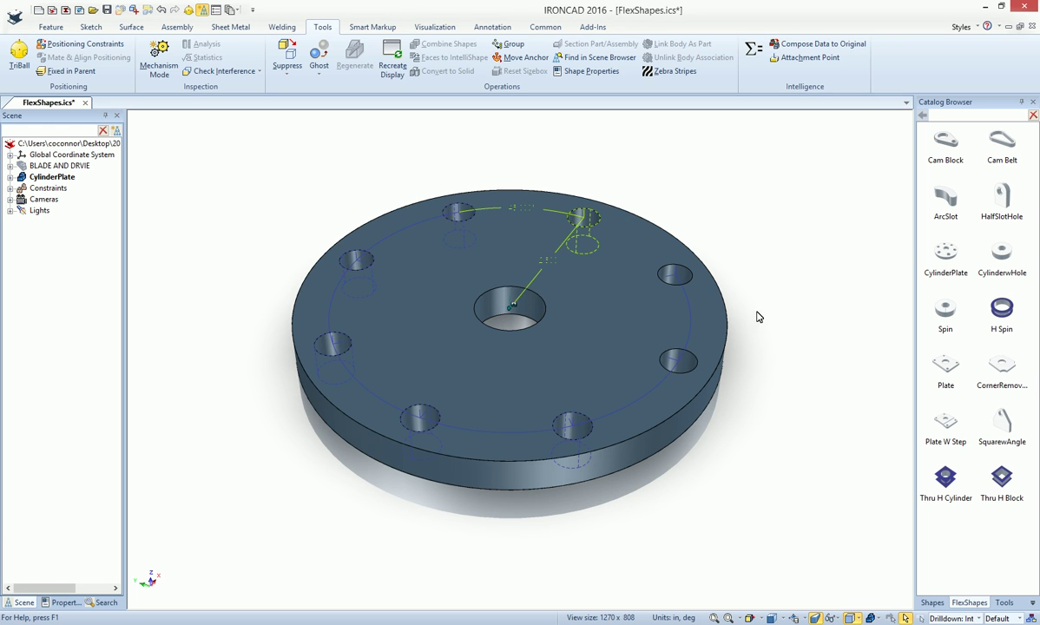
left_click(768, 316)
Step: Enlarge the CylinderPlate's center hole by pulling its side handle outward until a wide ring remains
left_click(540, 315)
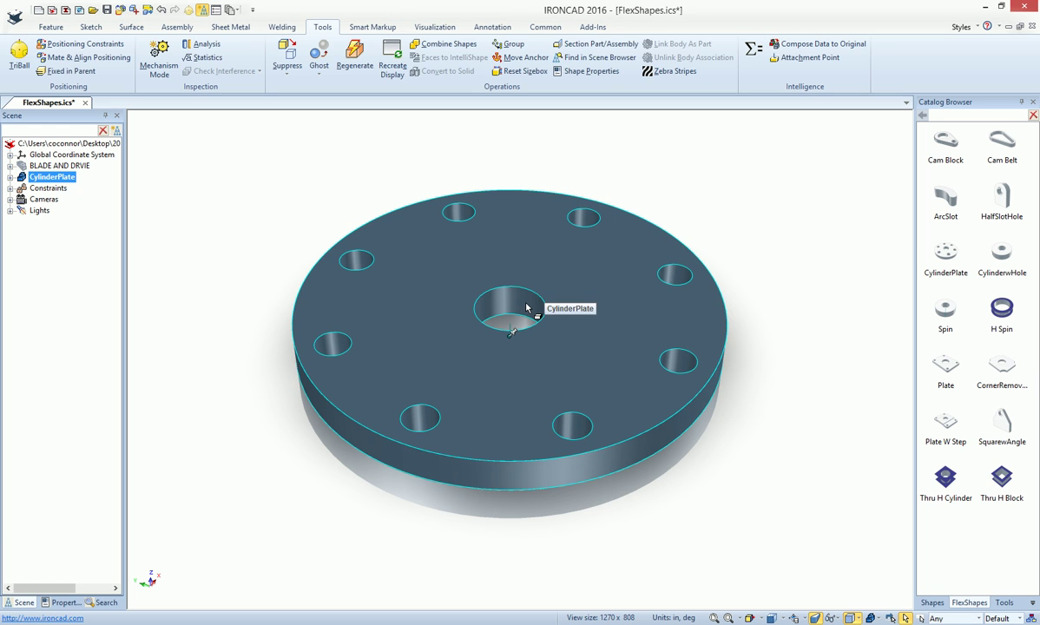
left_click(536, 310)
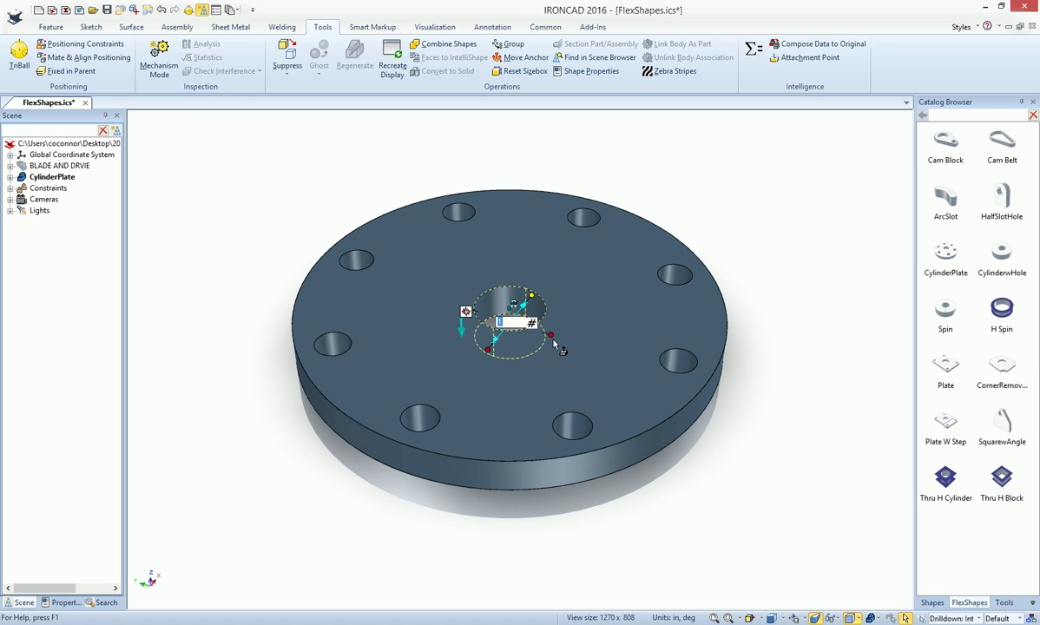
left_click_drag(552, 342, 622, 356)
left_click(770, 364)
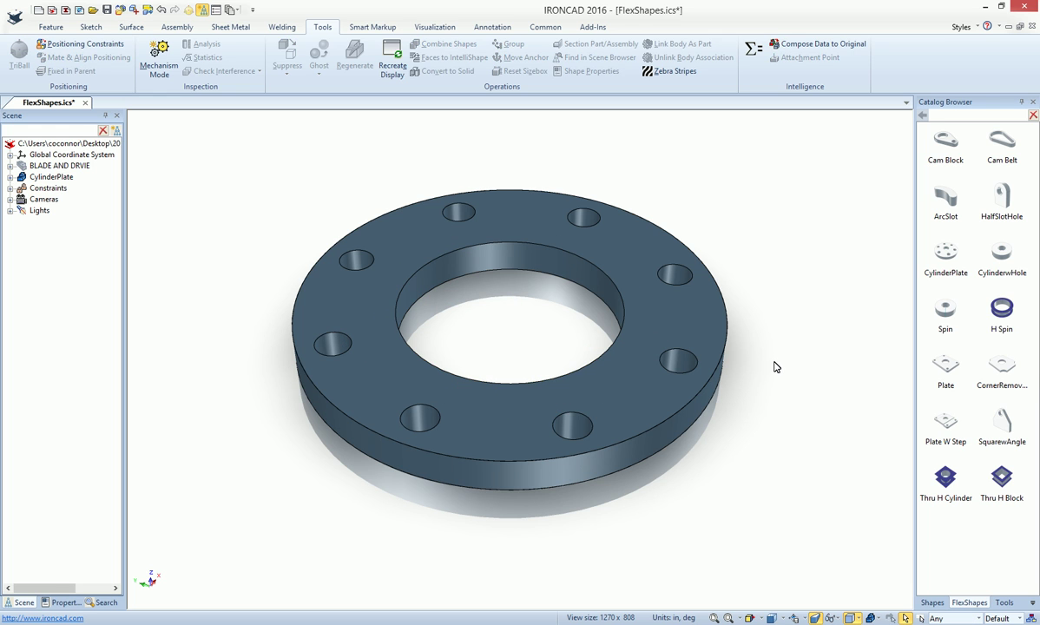
Step: Increase the CylinderPlate's thickness by pulling its top face upward, and check the reshaped flange
left_click(510, 332)
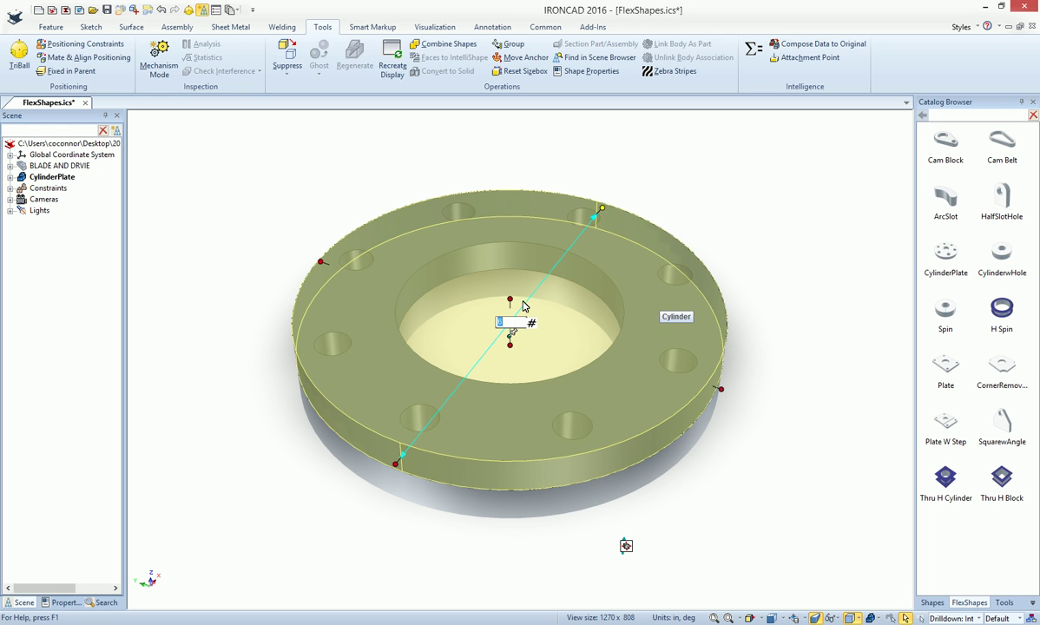
left_click_drag(511, 299, 512, 269)
left_click(795, 385)
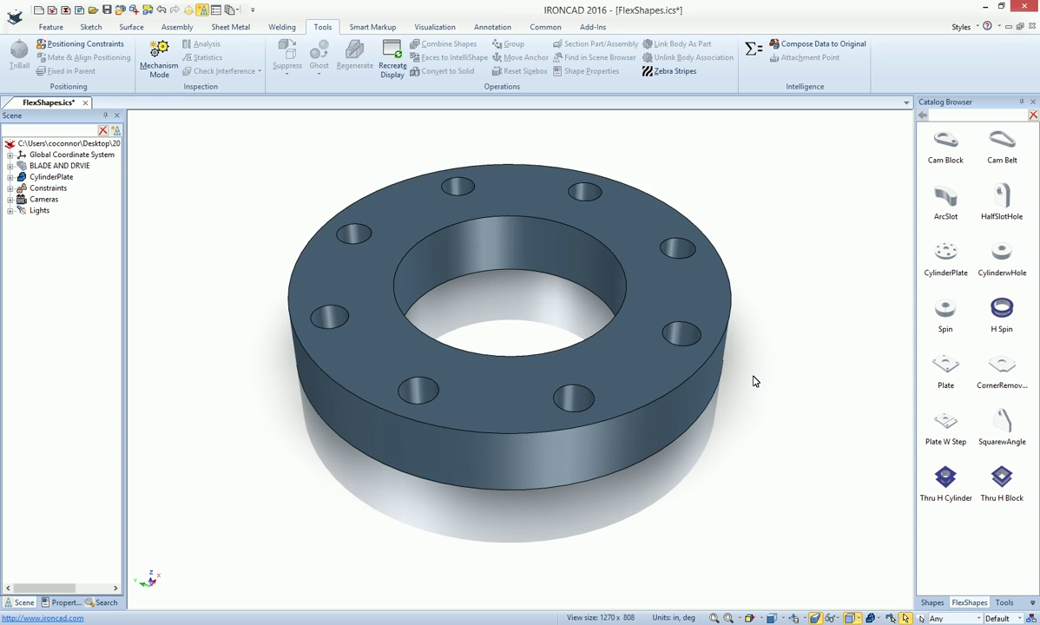
middle_click_drag(610, 367, 760, 384)
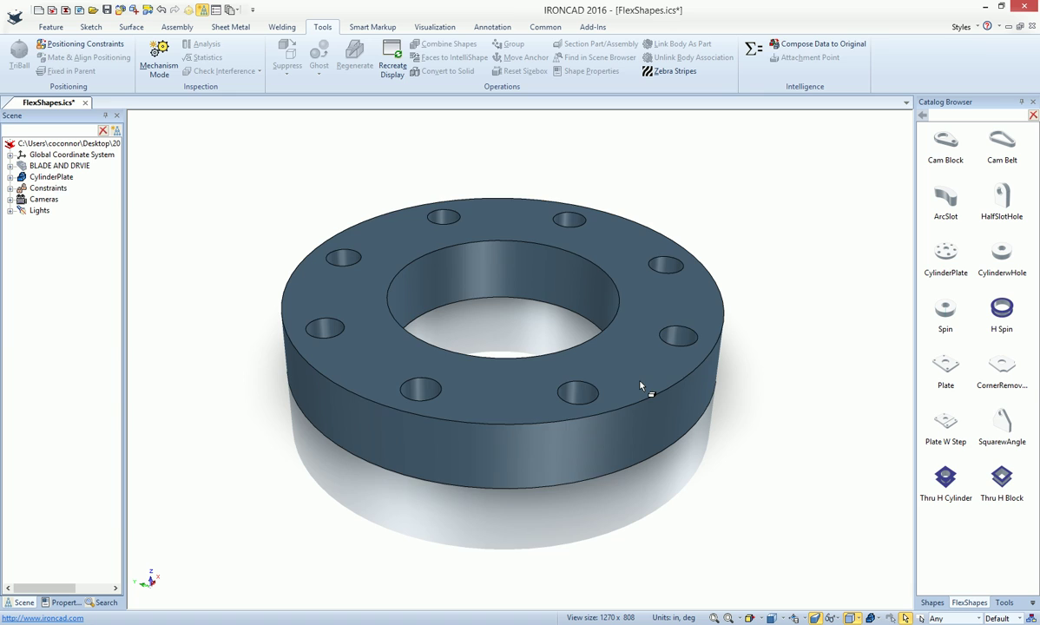
Step: Delete the CylinderPlate and add a CylinderwHole from the FlexShapes catalog
left_click(640, 386)
key("Delete")
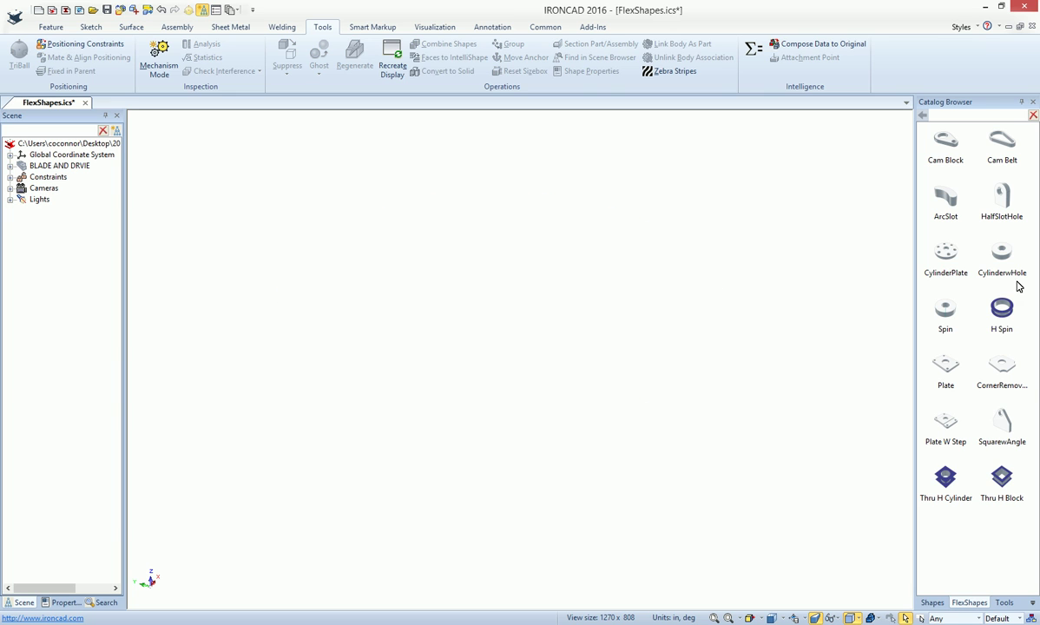
left_click_drag(1020, 284, 604, 374)
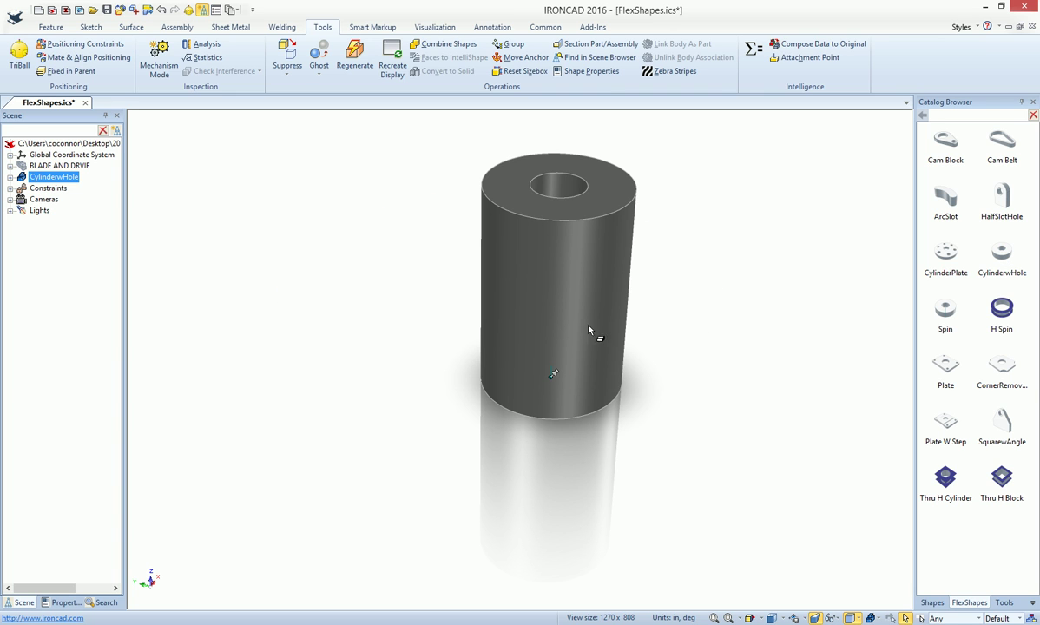
Step: Widen the CylinderwHole's outer cylinder and set its hole diameter to 1.5 inches
left_click(499, 373)
left_click_drag(540, 360, 597, 371)
left_click(478, 258)
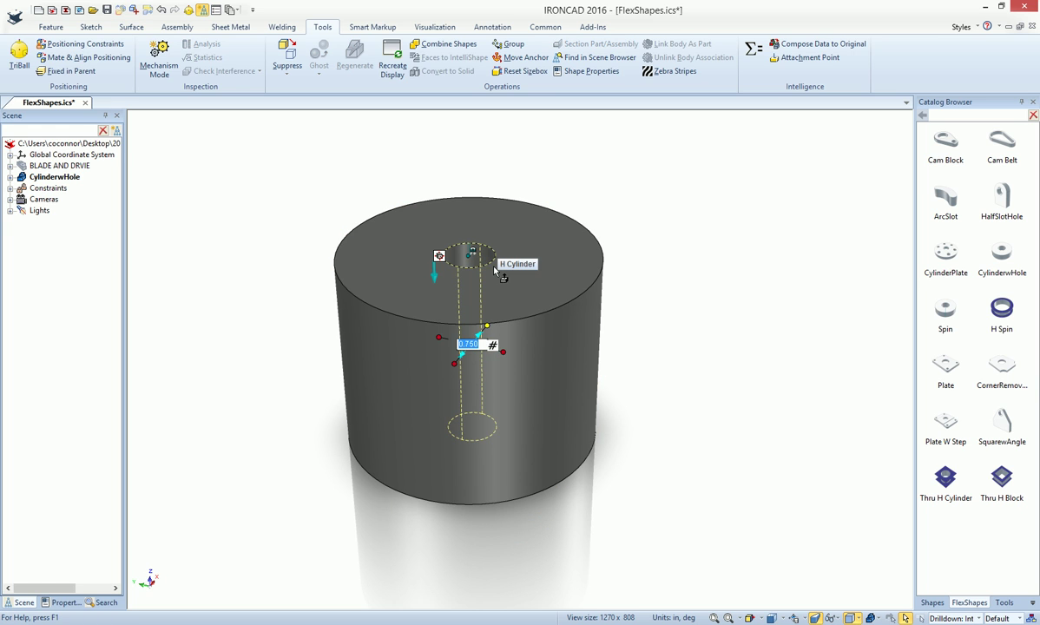
type("1.5")
key("Return")
left_click(680, 361)
Step: Lower the CylinderwHole's top face to roughly half its height, and check the shortened part
left_click(554, 303)
left_click(554, 303)
left_click_drag(475, 241, 475, 353)
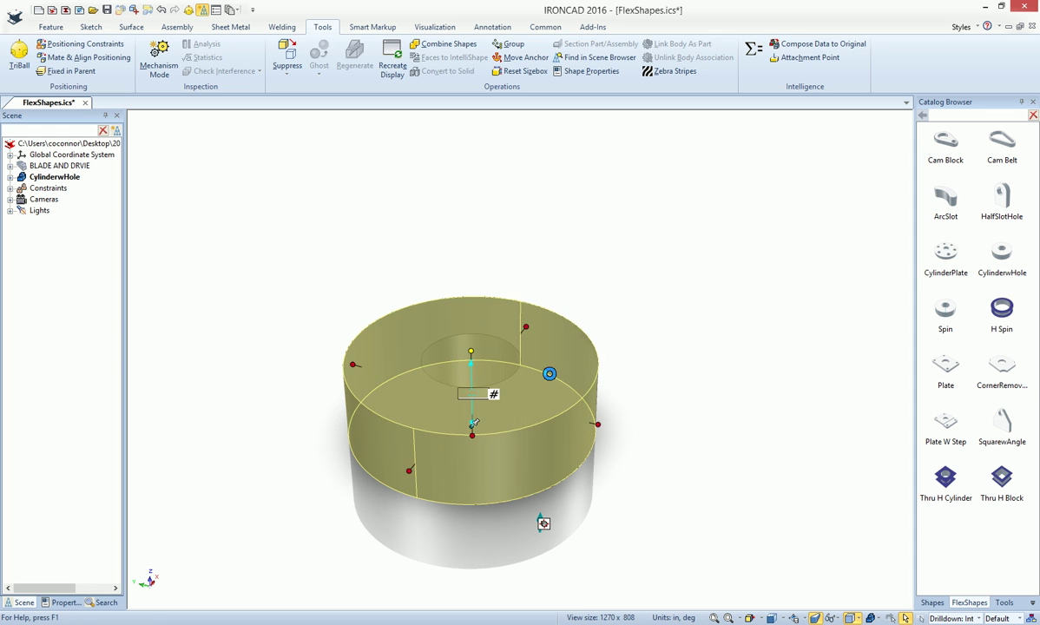
left_click(682, 393)
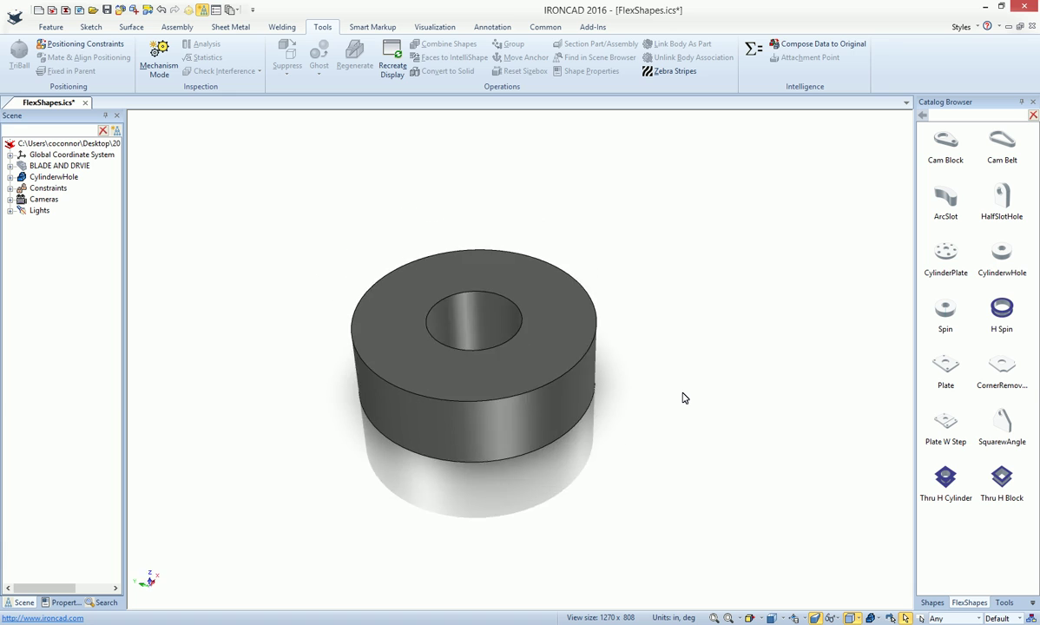
scroll(683, 397, "up", 4)
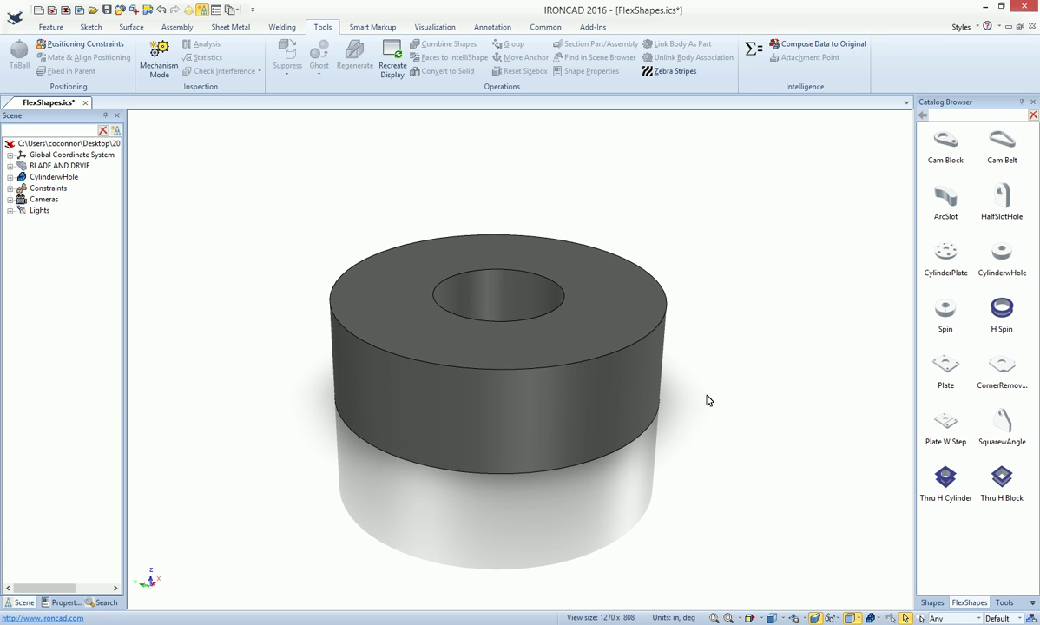
Step: Delete the CylinderwHole and add a Spin shape from the FlexShapes catalog
left_click(643, 392)
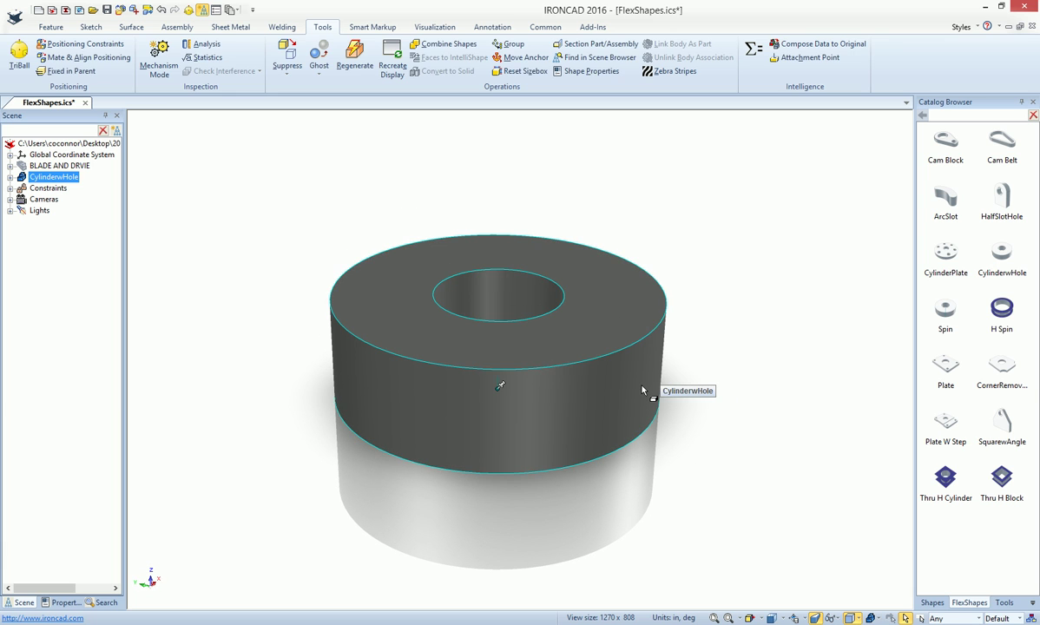
key("Delete")
left_click_drag(934, 329, 604, 353)
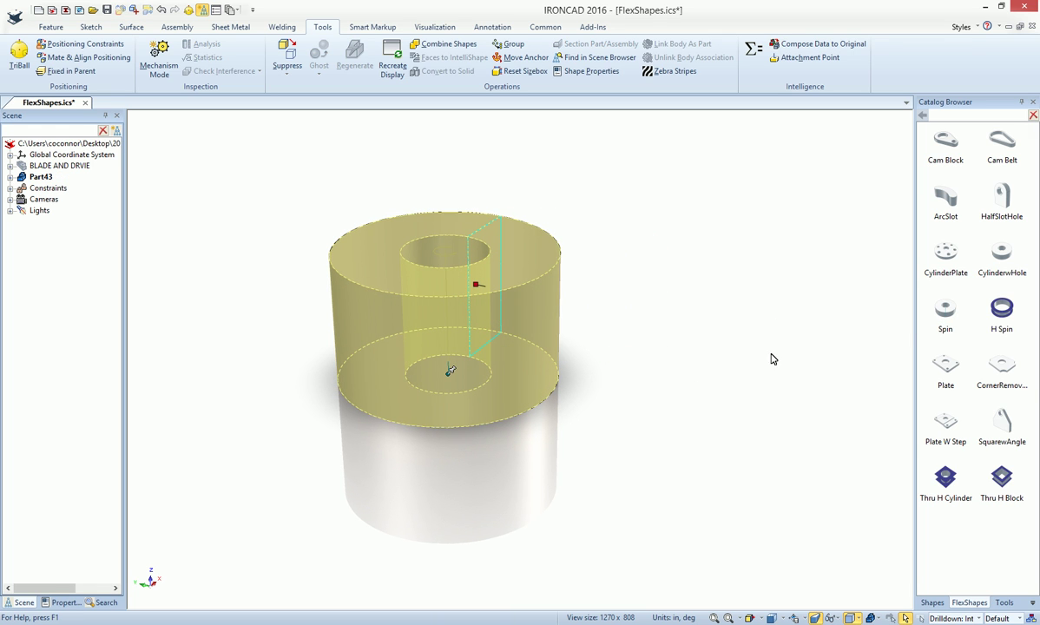
key("F8")
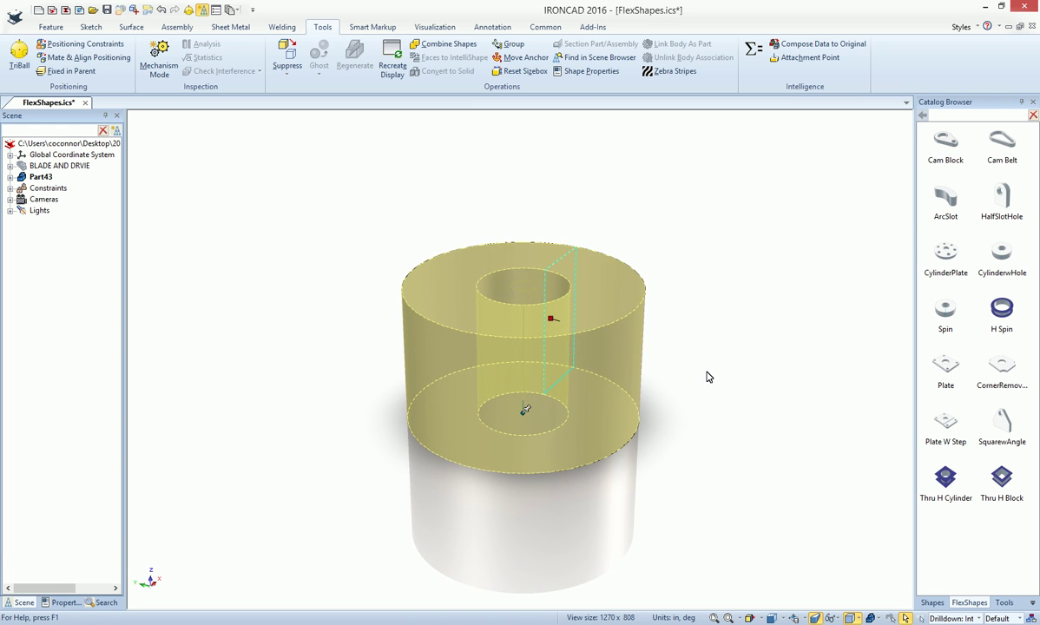
Step: Reshape the Spin into a low, thin-walled ring by widening its inner hole and lowering its top
left_click(673, 372)
left_click(623, 365)
left_click(618, 363)
left_click_drag(567, 250, 556, 352)
left_click(730, 361)
scroll(729, 361, "up", 3)
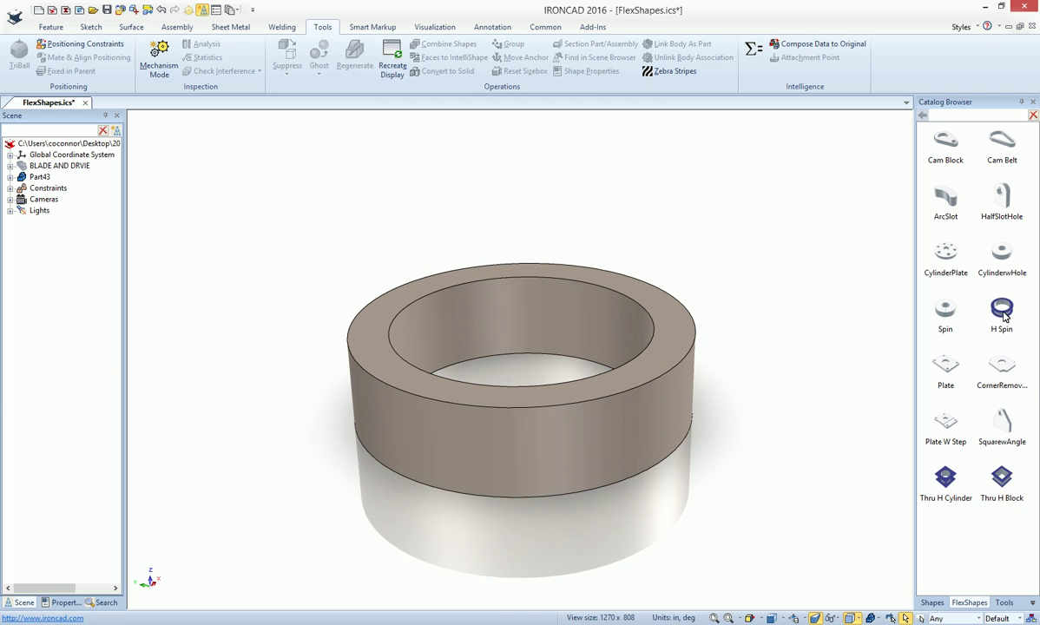
Step: Cut a shallow step around the ring's upper outer edge with an H Spin, widening its inner radius and reducing its height
left_click_drag(1004, 315, 673, 376)
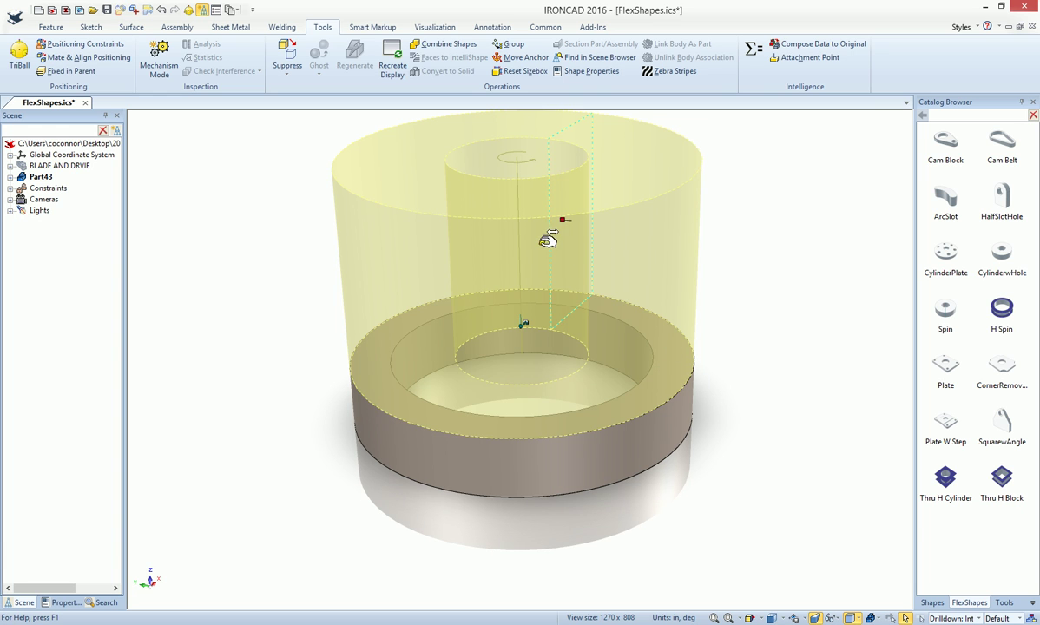
left_click_drag(548, 240, 639, 222)
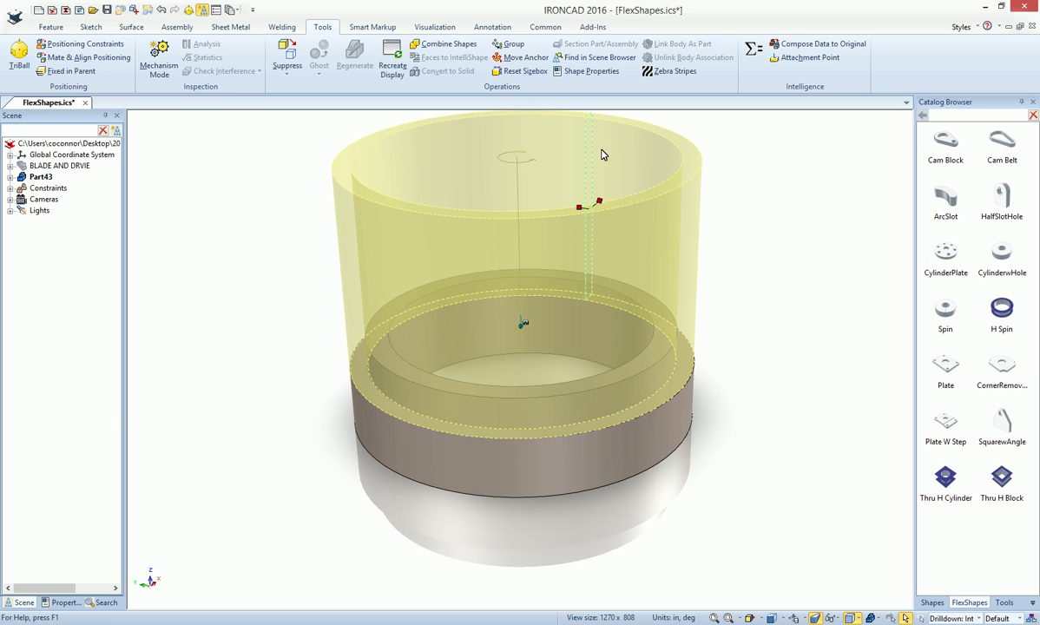
scroll(606, 145, "down", 1)
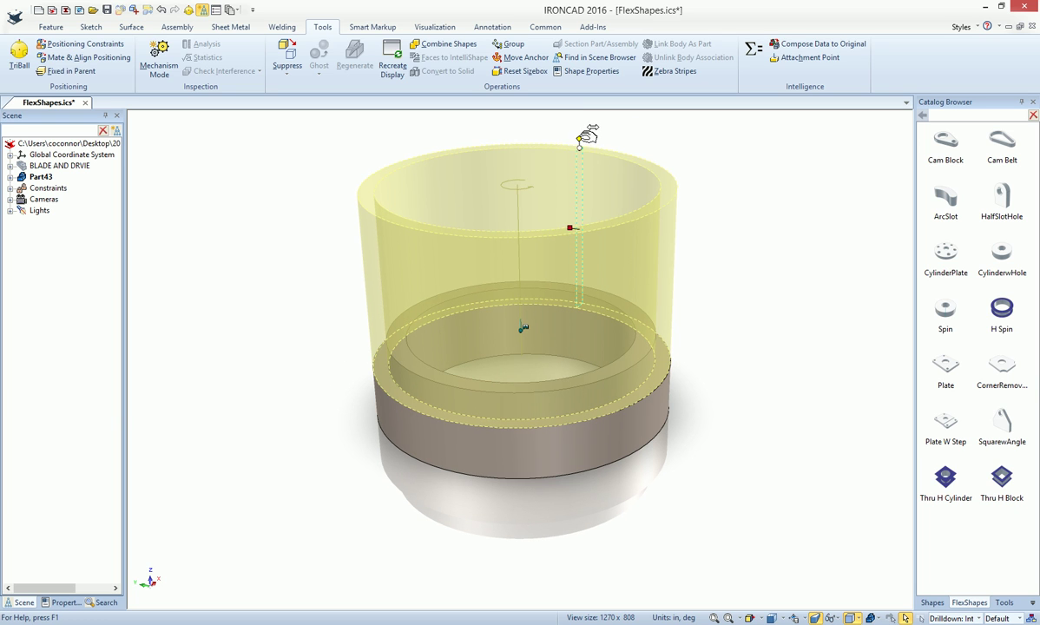
left_click_drag(587, 134, 627, 290)
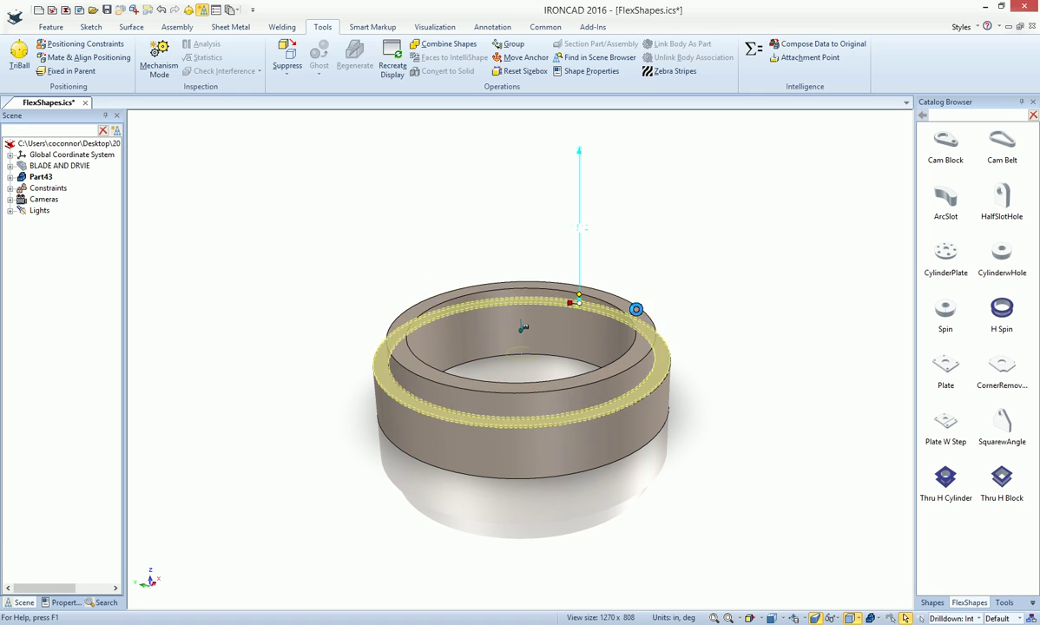
left_click(715, 369)
middle_click_drag(711, 381, 728, 401)
scroll(696, 381, "up", 5)
scroll(697, 380, "down", 4)
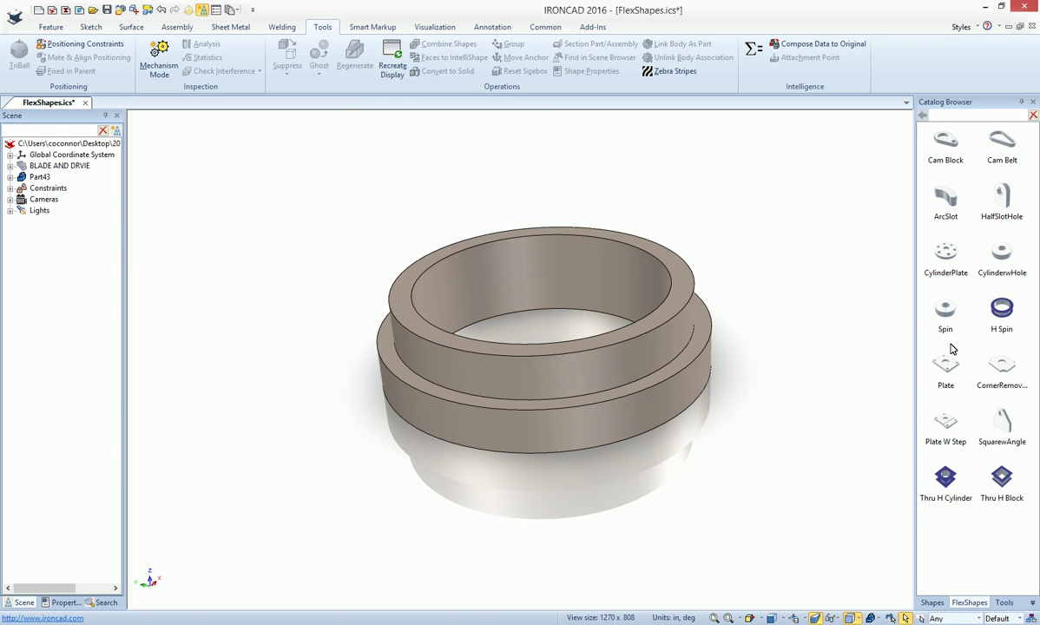
Step: Delete the stepped ring and add a Plate from the FlexShapes catalog
left_click(646, 381)
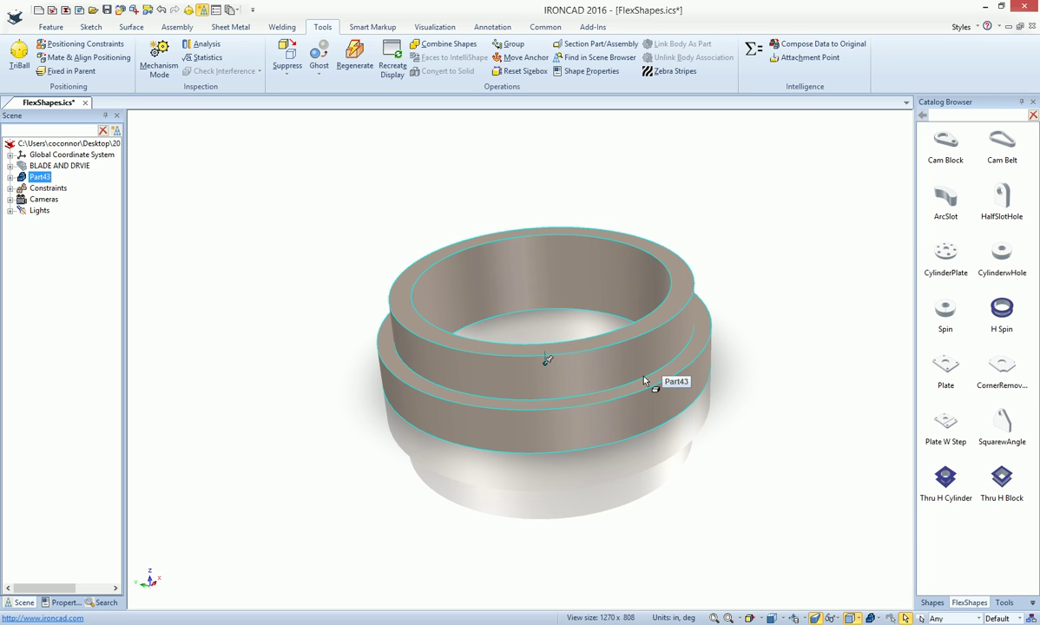
key("Delete")
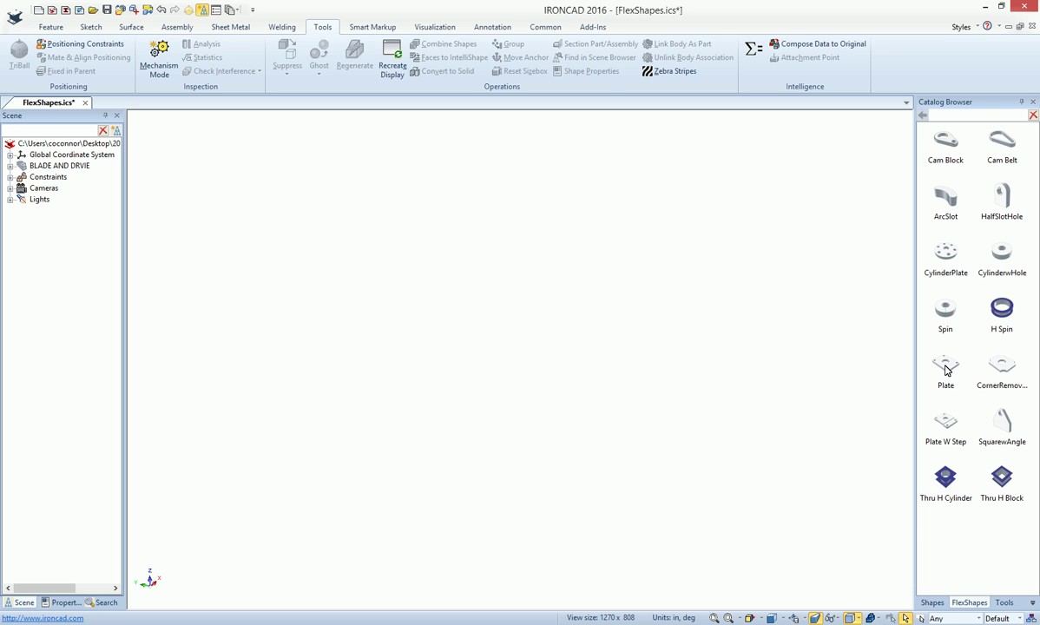
left_click_drag(946, 370, 660, 372)
key("F8")
scroll(645, 457, "down", 3)
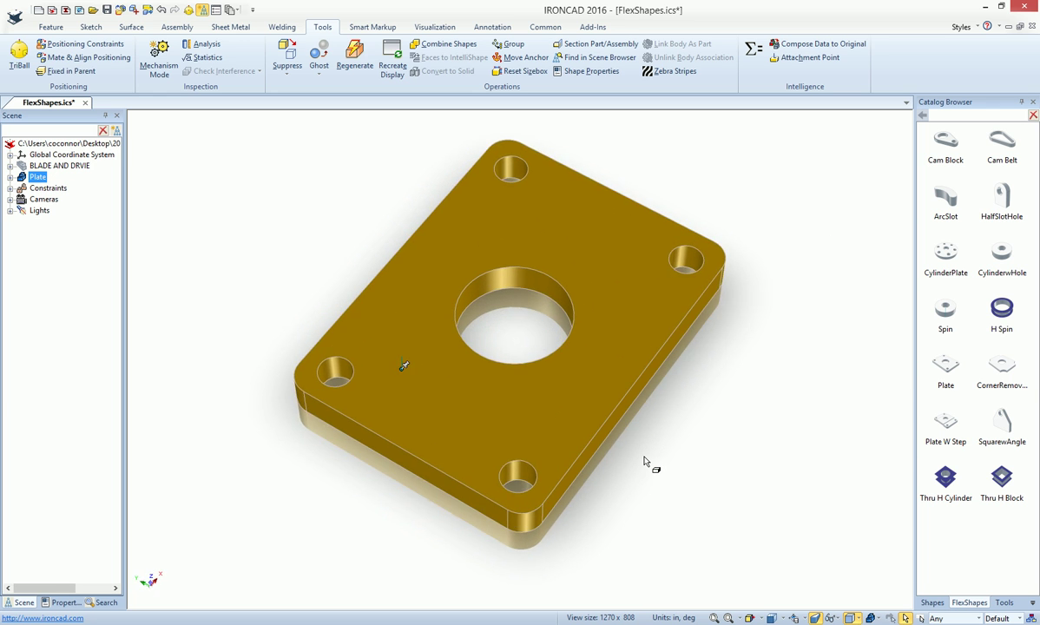
scroll(646, 457, "down", 2)
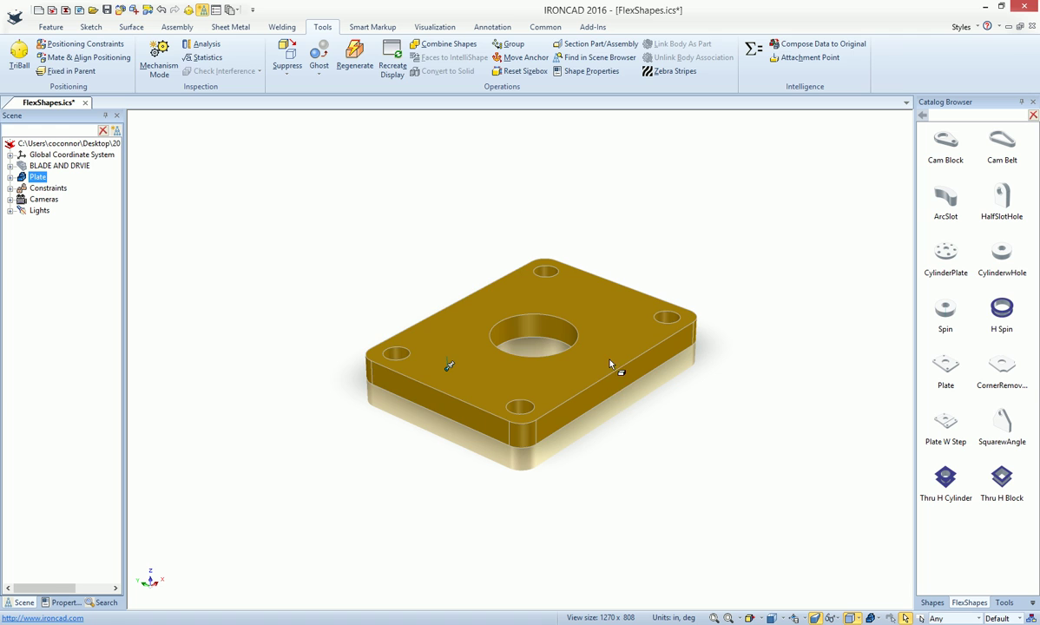
Step: Resize the Plate by adjusting its width to about 3.1 inches and shortening its length
left_click(586, 358)
left_click_drag(630, 296, 629, 387)
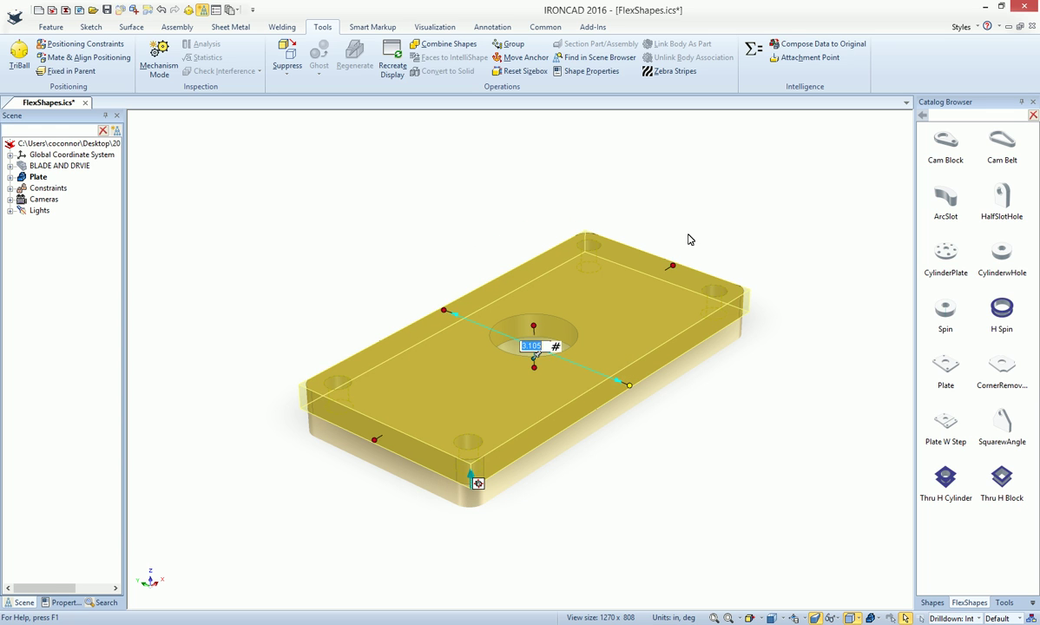
left_click_drag(673, 269, 638, 285)
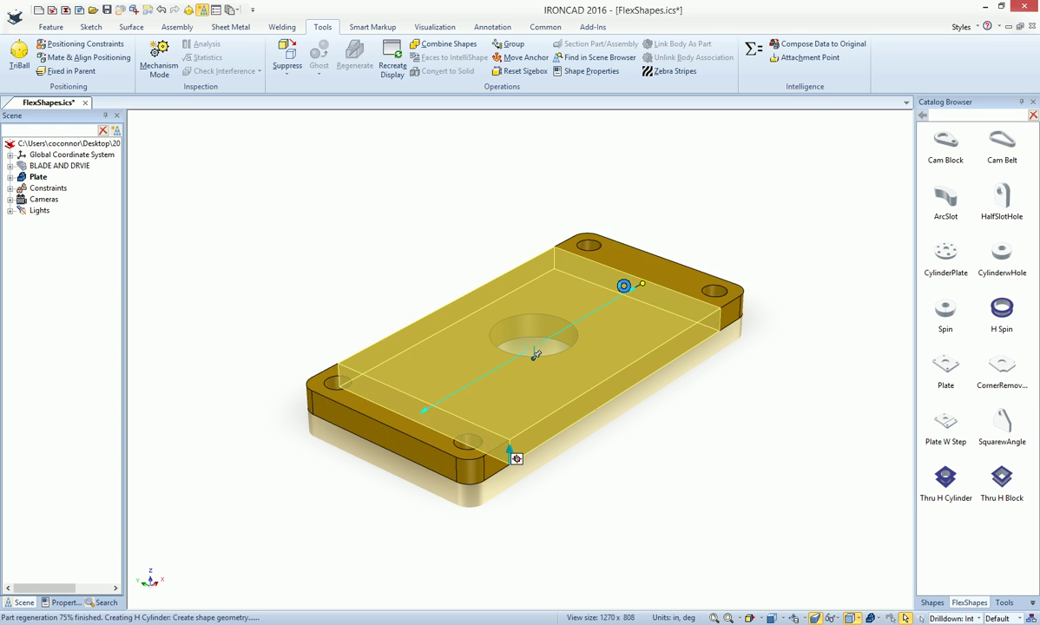
left_click(687, 439)
Step: Enlarge the Plate's center hole to about half the plate's width
scroll(681, 438, "up", 5)
left_click(587, 311)
left_click(586, 312)
left_click_drag(615, 364, 646, 378)
left_click(719, 425)
scroll(531, 508, "down", 3)
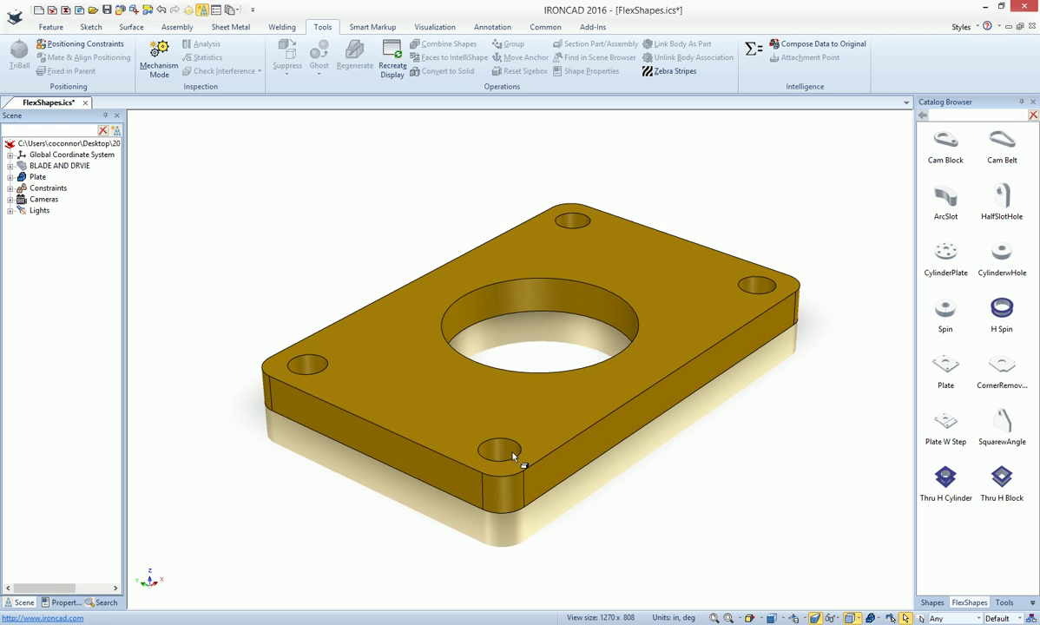
left_click(513, 455)
left_click(513, 455)
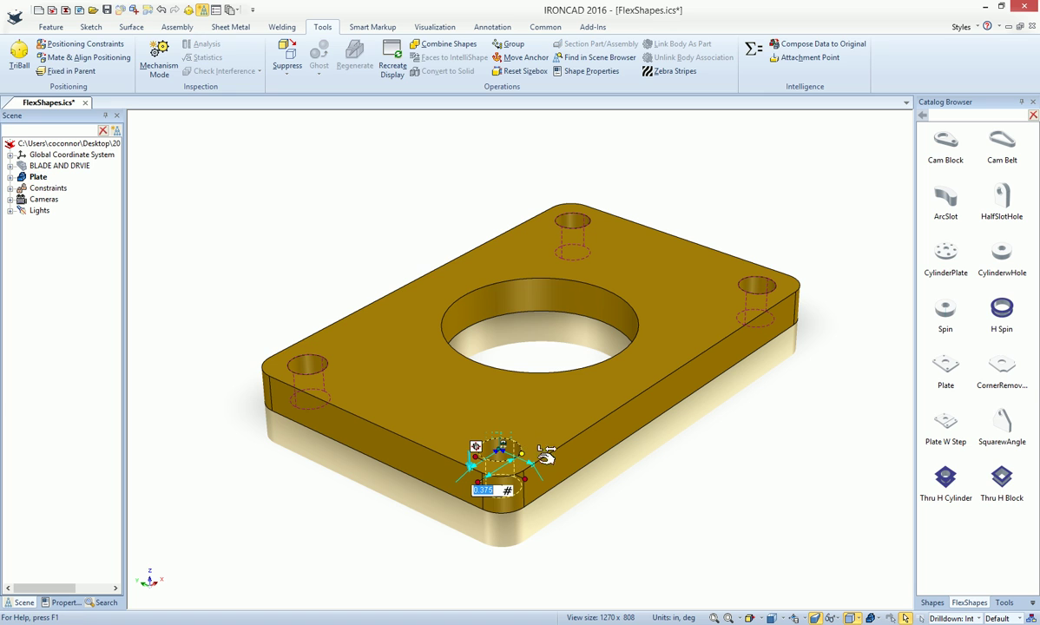
left_click(644, 522)
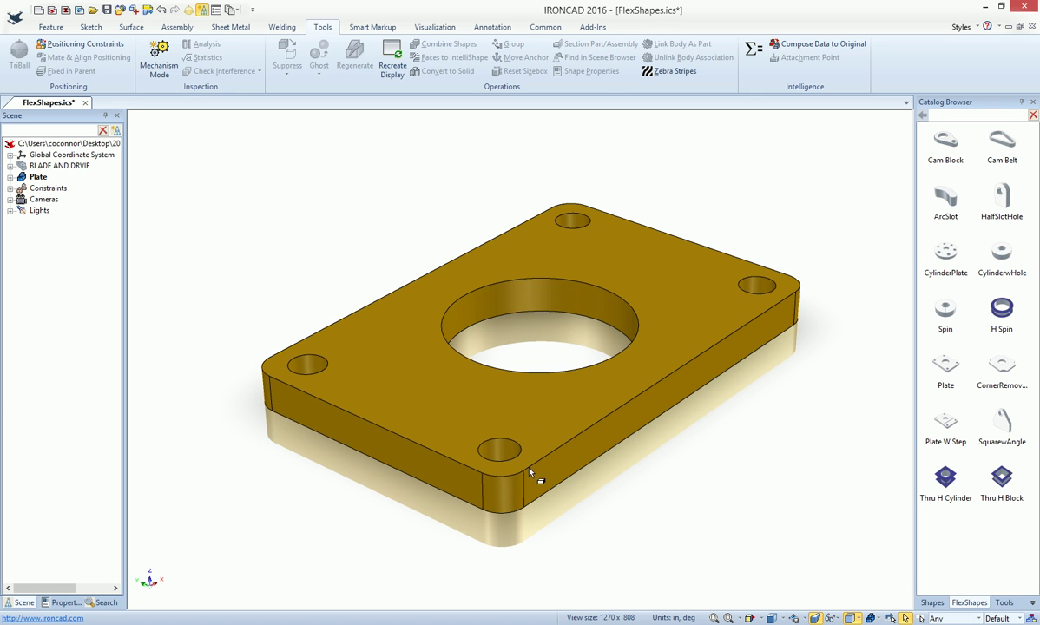
Step: Open the Plate's parameter table and restrict it to the part's own parameters
left_click(552, 432)
right_click(552, 432)
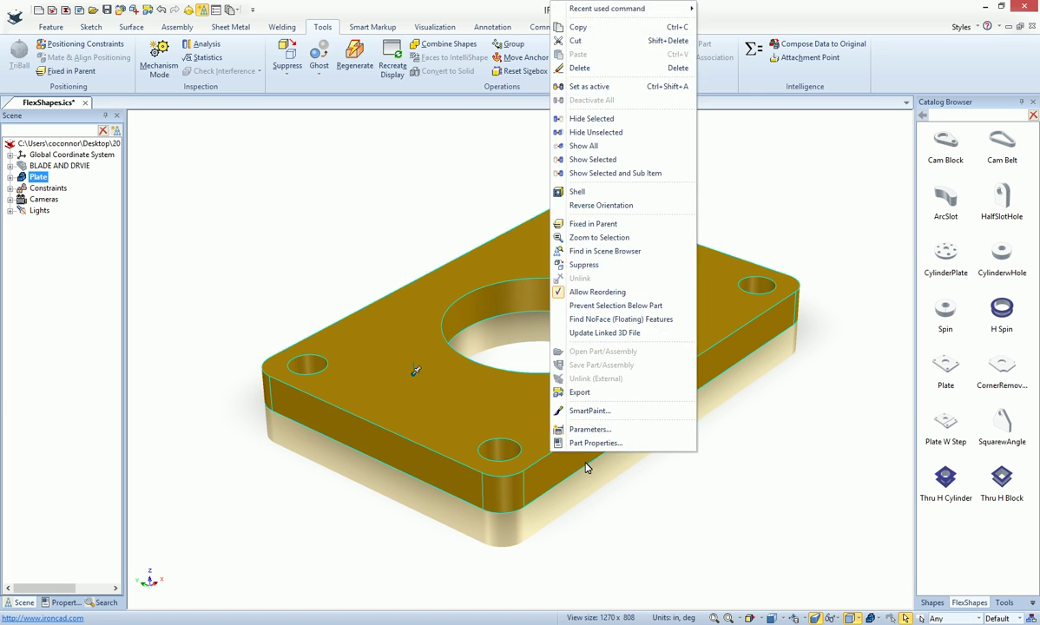
left_click(591, 430)
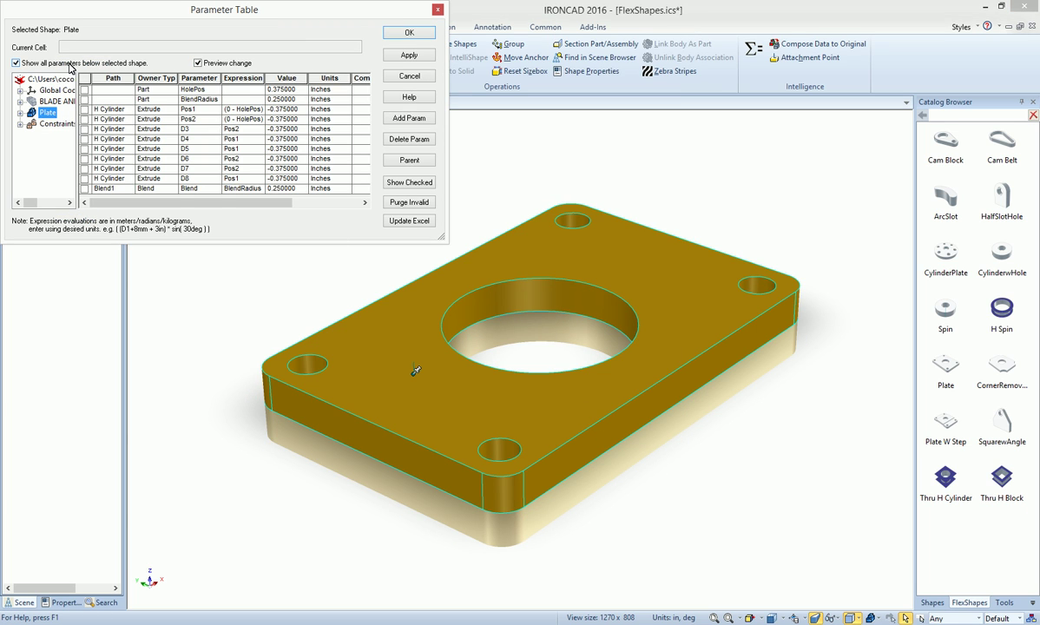
left_click(70, 66)
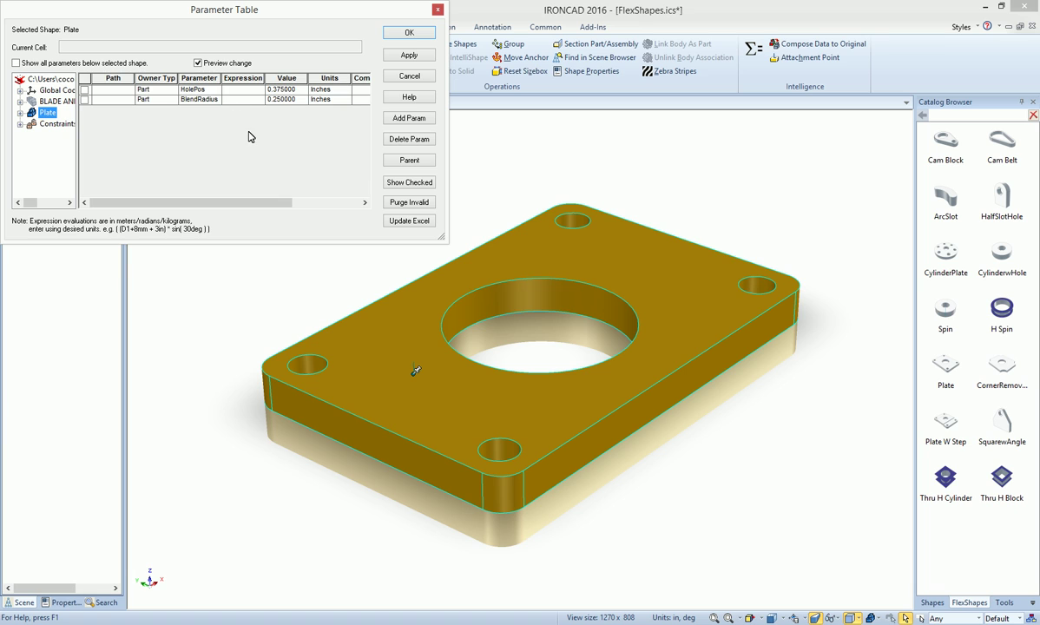
Step: Set the Plate's BlendRadius to 0.5 inches and HolePos to 0.625 inches, and apply the changes
left_click(295, 99)
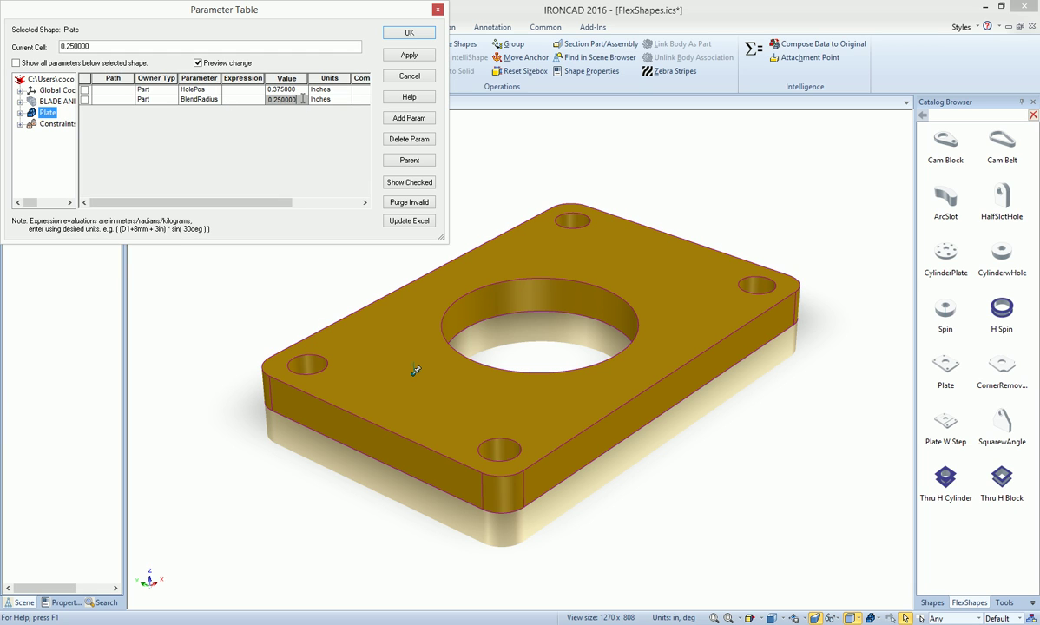
type(".5")
left_click(282, 91)
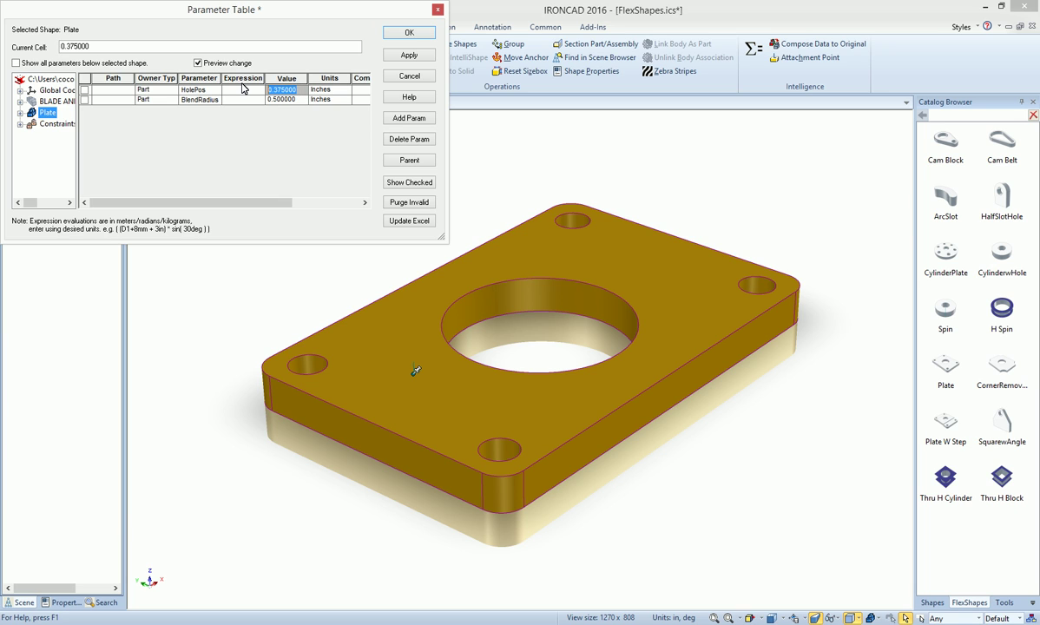
type(".625")
left_click(416, 57)
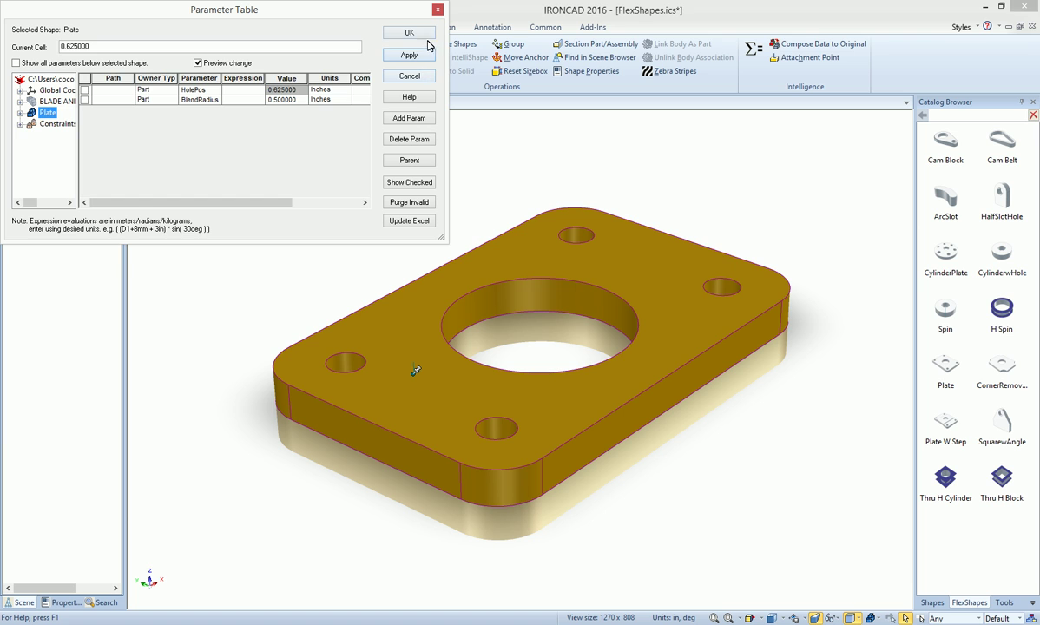
left_click(409, 33)
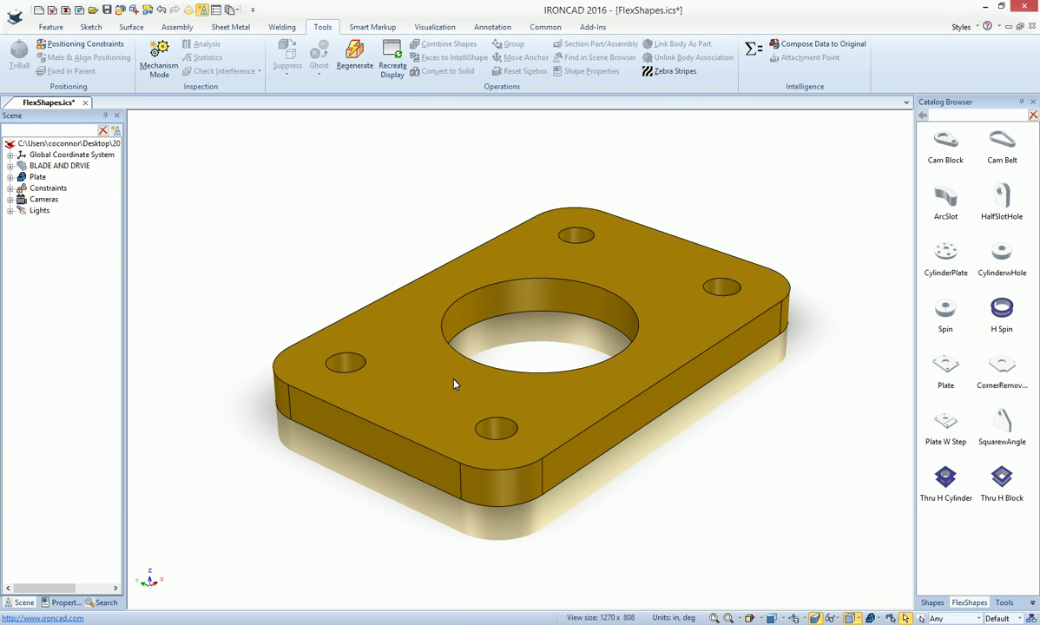
Step: Enlarge the Plate's four linked corner holes by resizing the front corner hole to nearly double its diameter
left_click(499, 432)
left_click(499, 432)
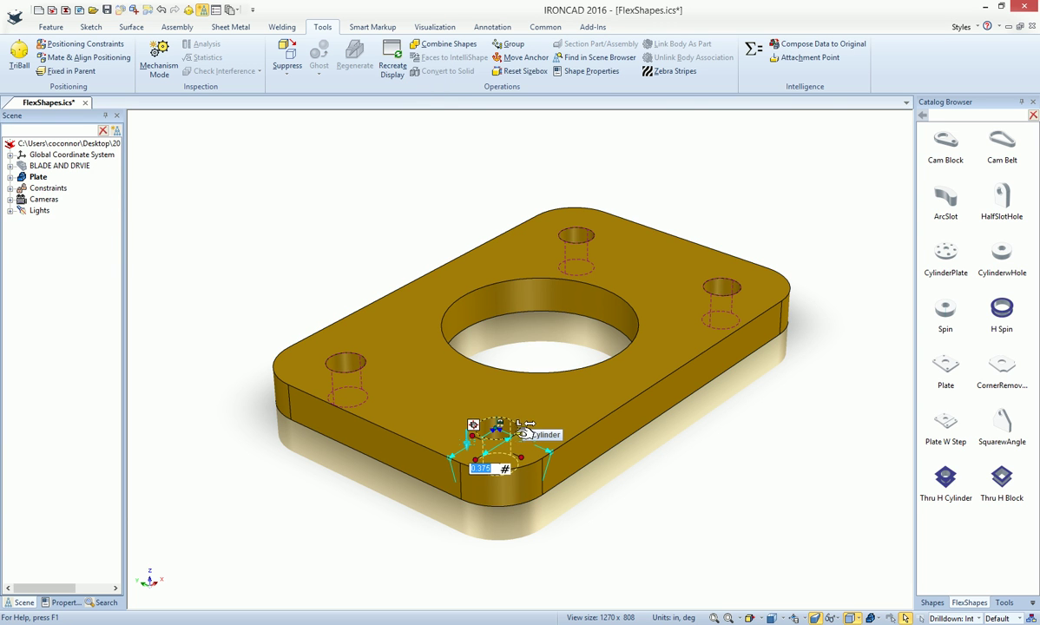
left_click(617, 492)
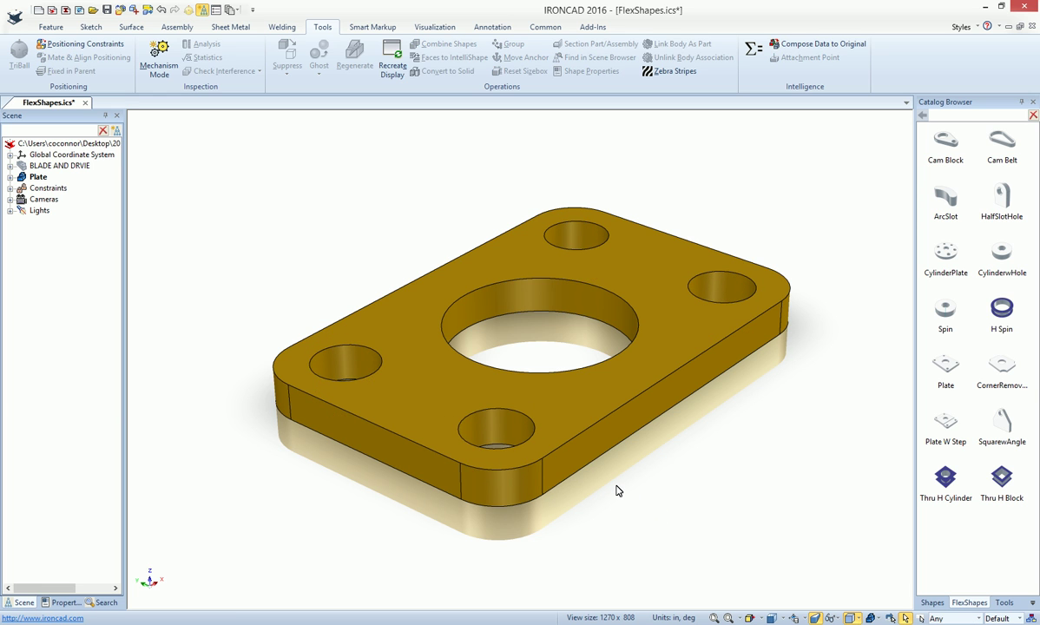
middle_click_drag(617, 486, 613, 487)
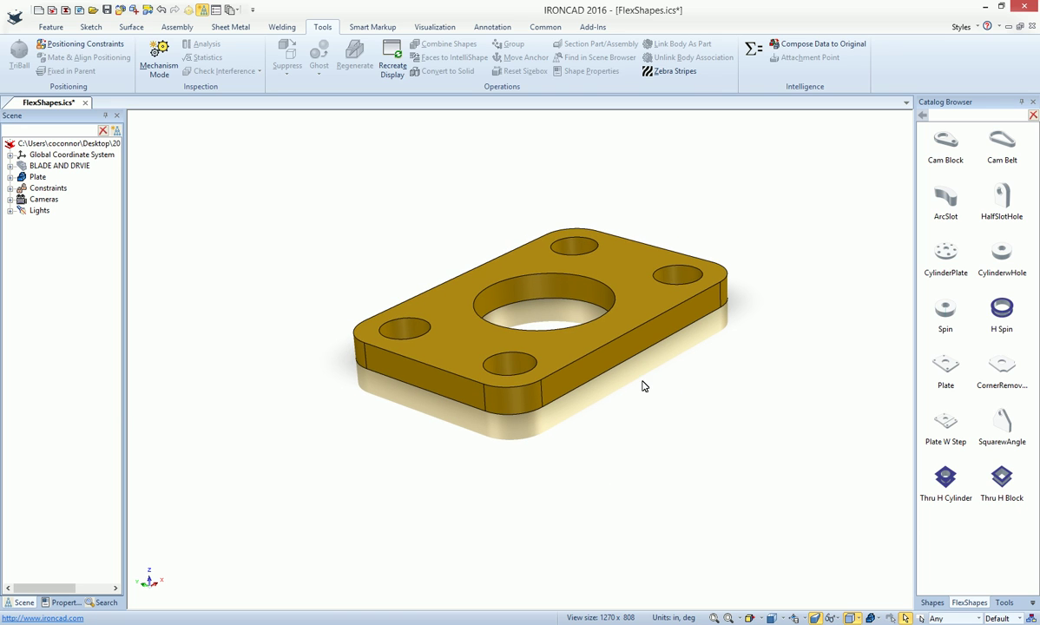
Step: Delete the Plate and add a CornerRemovedBlock from the FlexShapes catalog, with its block shape selected for editing
left_click(588, 330)
key("Delete")
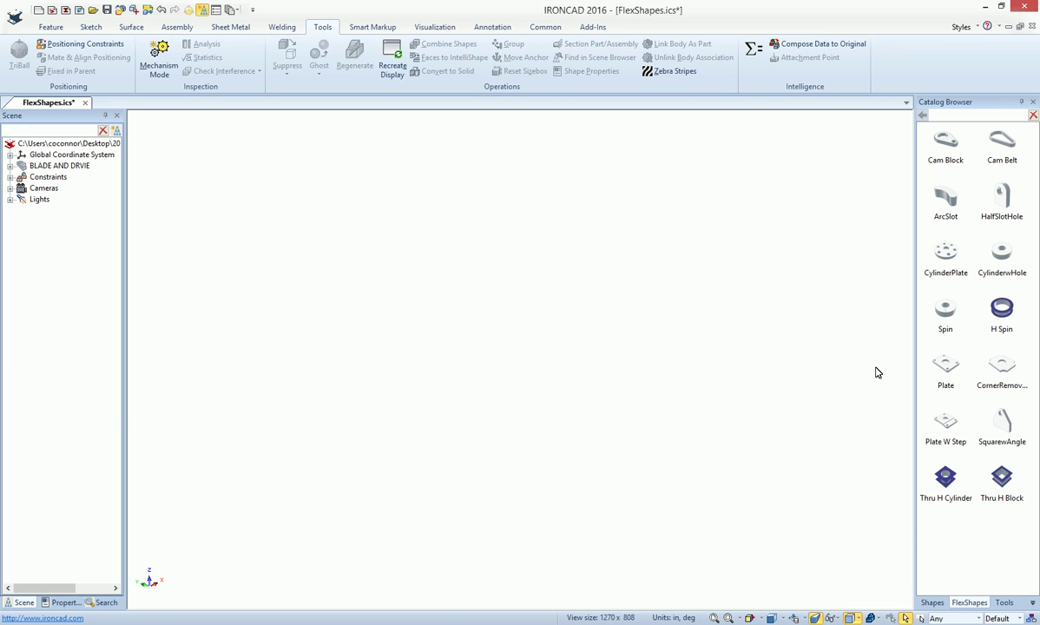
left_click_drag(995, 384, 545, 340)
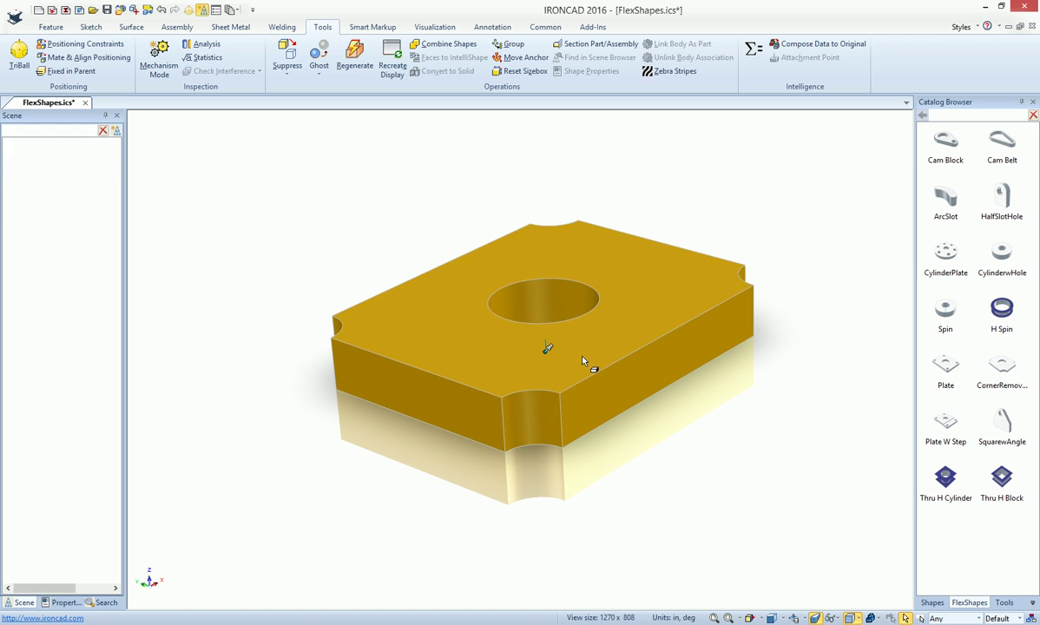
left_click(669, 372)
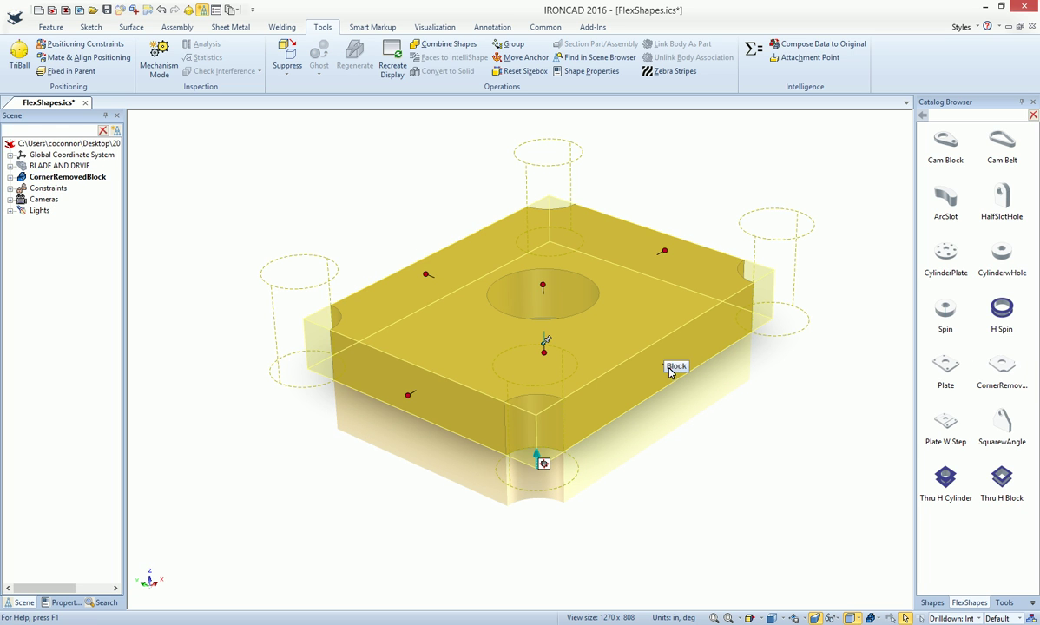
Step: Stretch the CornerRemovedBlock to about 7.1 inches long, widen it, and enlarge its linked corner cutouts from the front one
left_click_drag(665, 251, 709, 226)
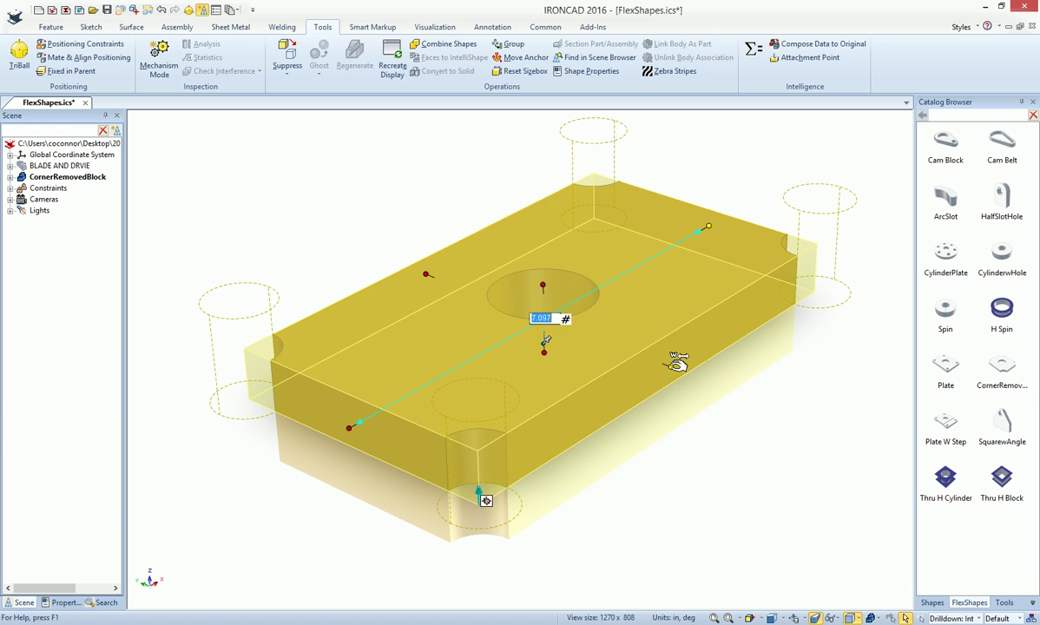
left_click_drag(671, 366, 731, 383)
left_click(519, 470)
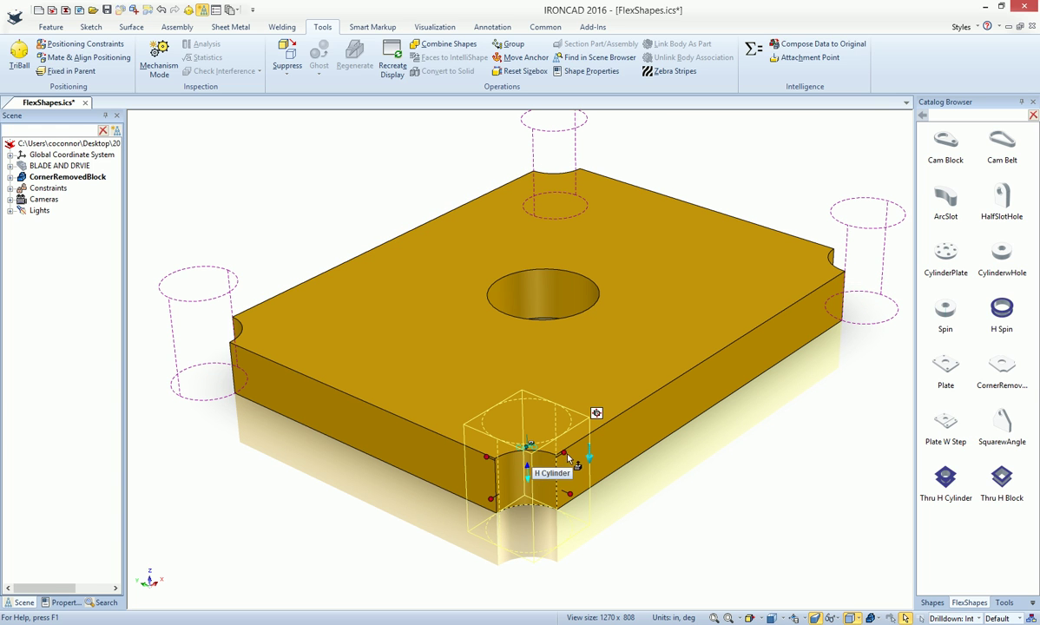
left_click_drag(564, 452, 645, 470)
left_click(708, 479)
scroll(709, 479, "down", 2)
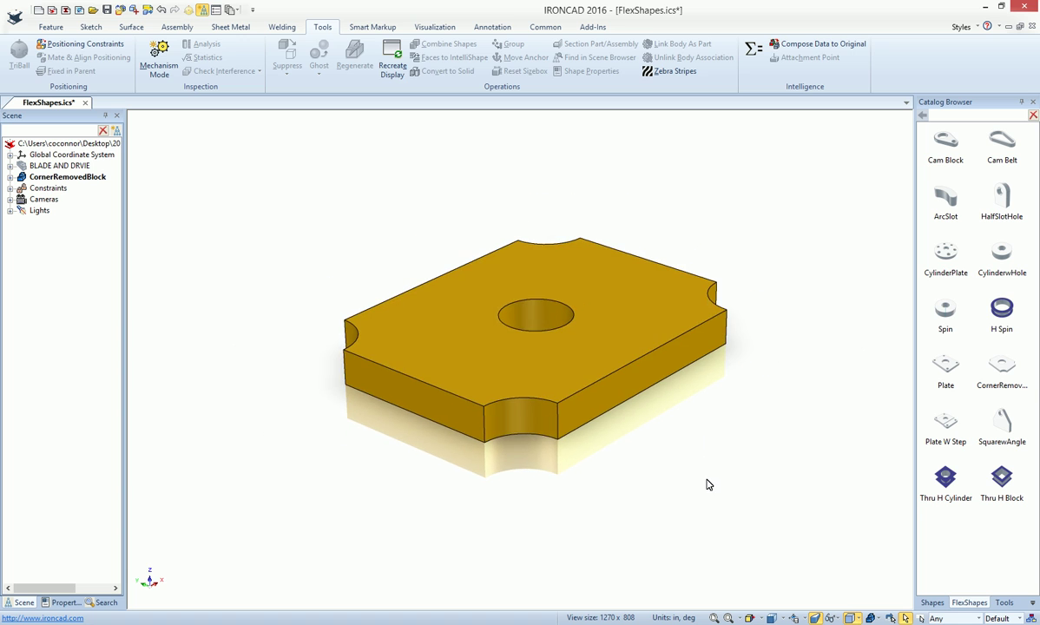
Step: Enlarge the central hole of the CornerRemovedBlock to nearly double its diameter
double_click(559, 319)
left_click_drag(574, 348, 625, 358)
left_click(686, 416)
middle_click_drag(685, 416, 687, 420)
scroll(686, 422, "down", 2)
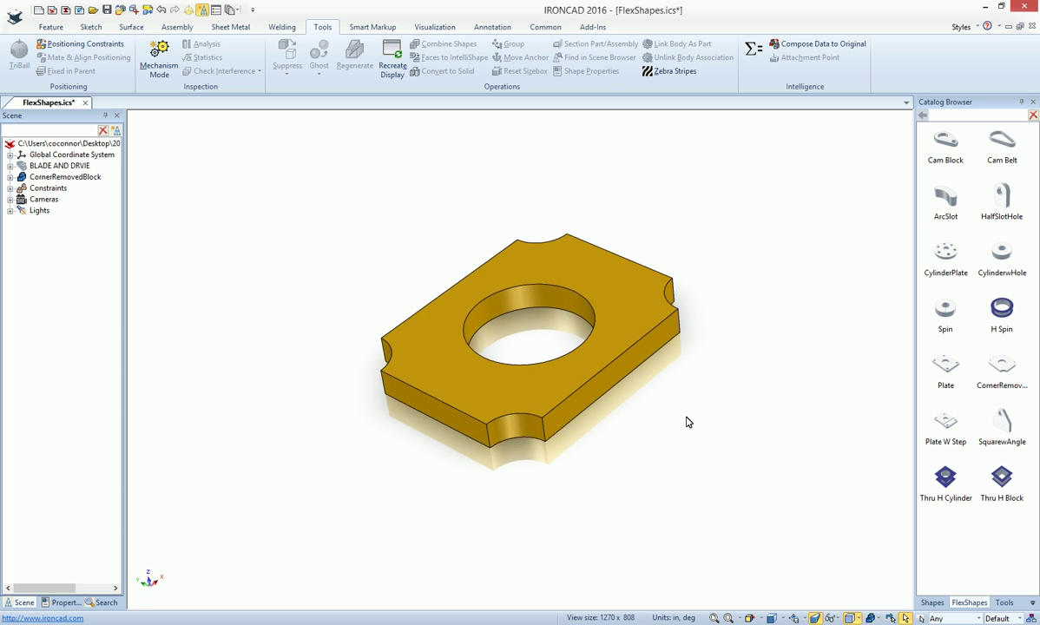
Step: Delete the CornerRemovedBlock and add a Plate W Step from the FlexShapes catalog
left_click(630, 354)
key("Delete")
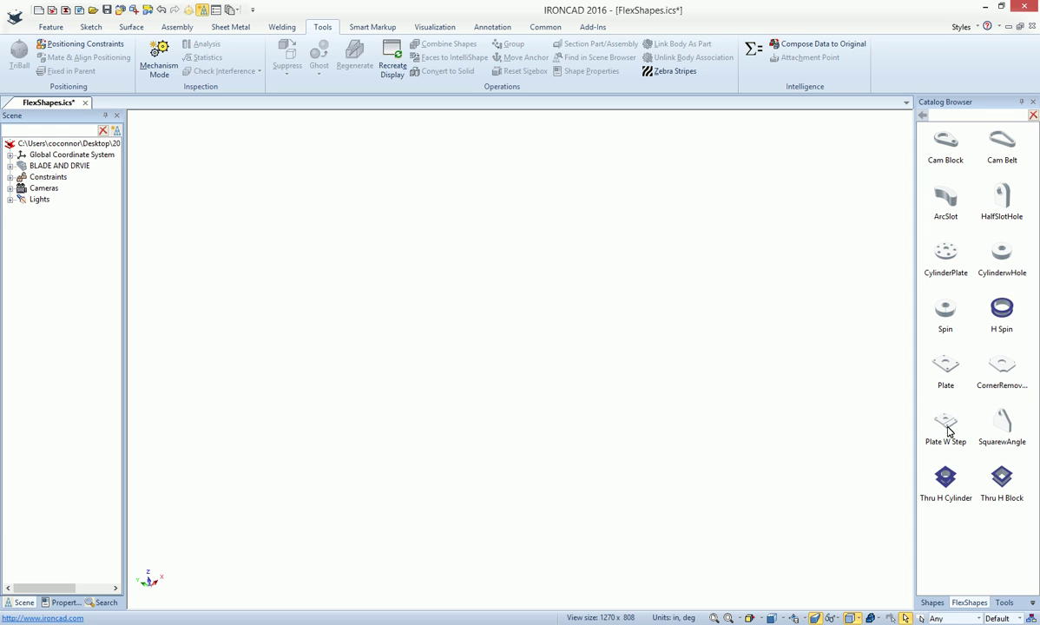
left_click_drag(589, 357, 591, 357)
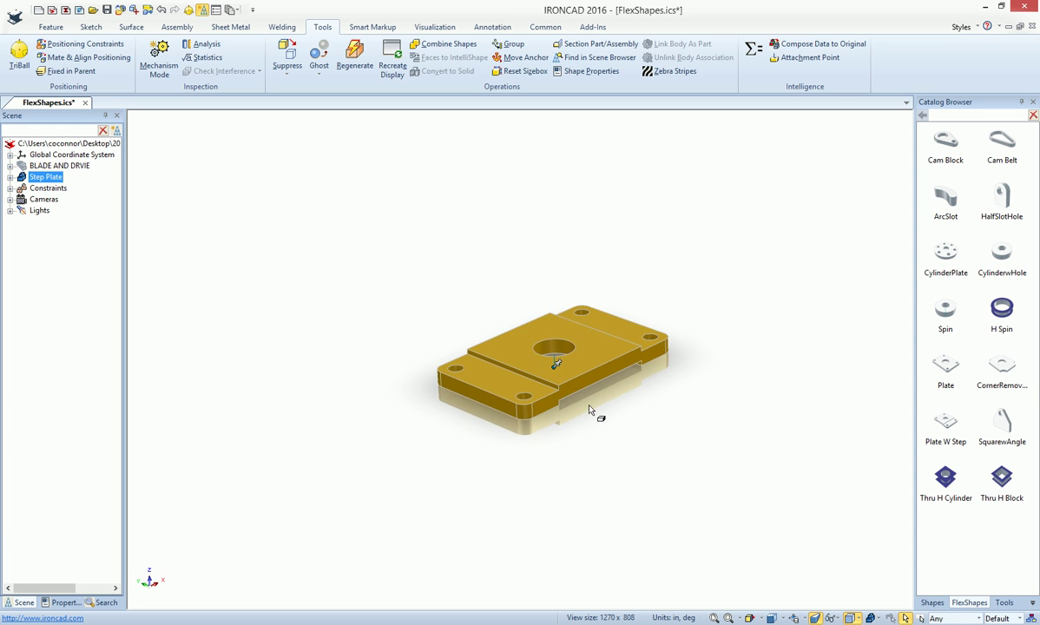
scroll(590, 406, "up", 4)
scroll(590, 406, "down", 2)
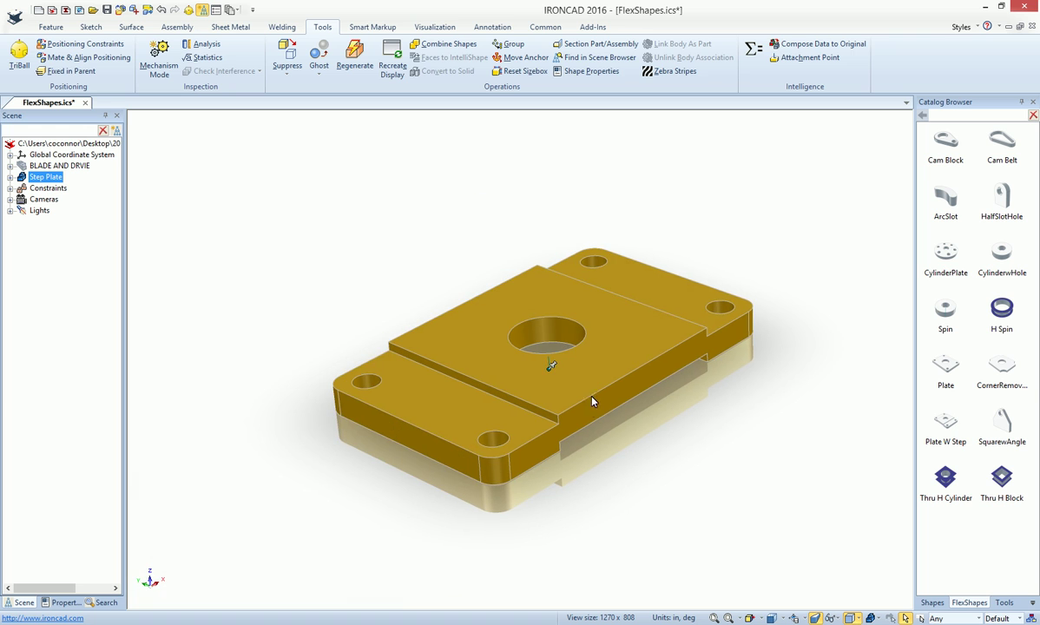
Step: Lengthen the stepped plate's base block to about 5.67 inches
left_click(658, 294)
mouse_move(688, 279)
left_mouse_down()
mouse_move(710, 271)
mouse_move(697, 274)
left_mouse_up()
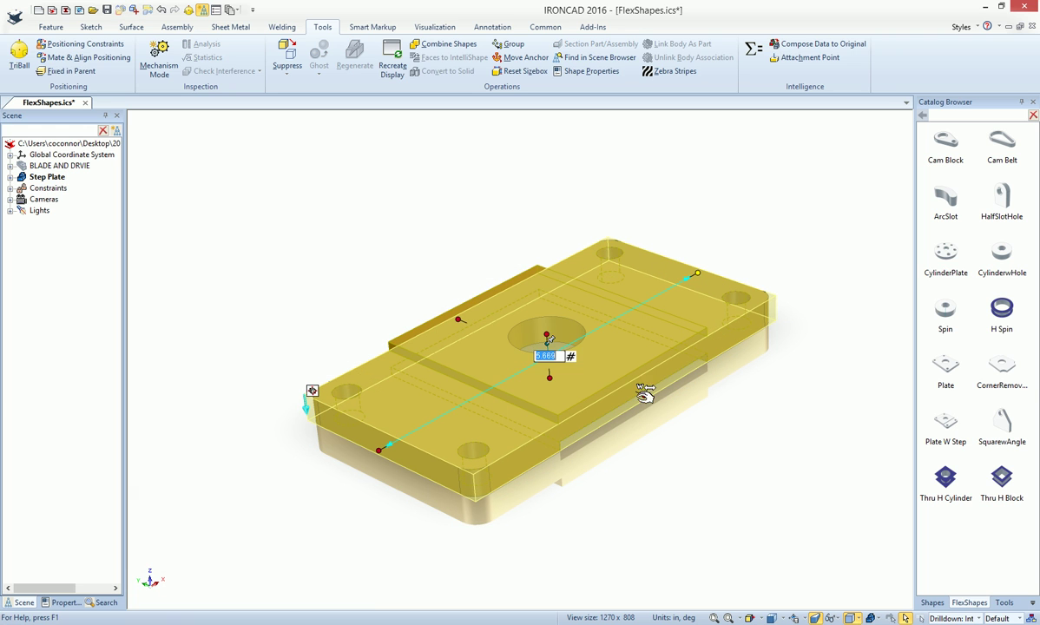
left_click(695, 451)
Step: Set the thickness of the stepped plate's base block to 0.5 inches
middle_click_drag(620, 437, 454, 405)
left_click(454, 405)
left_click(454, 404)
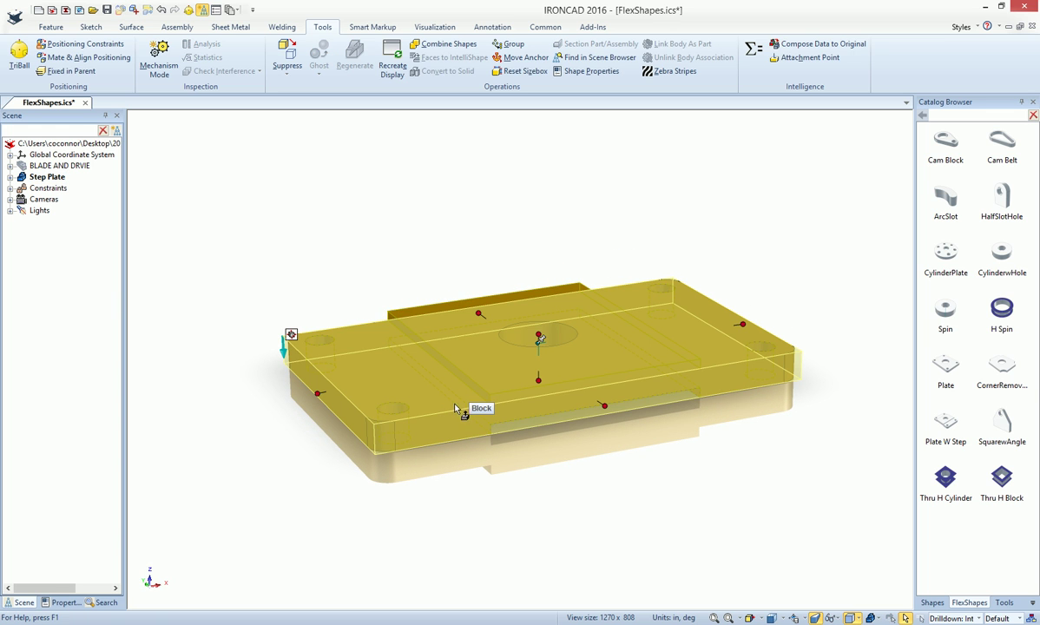
left_click(540, 335)
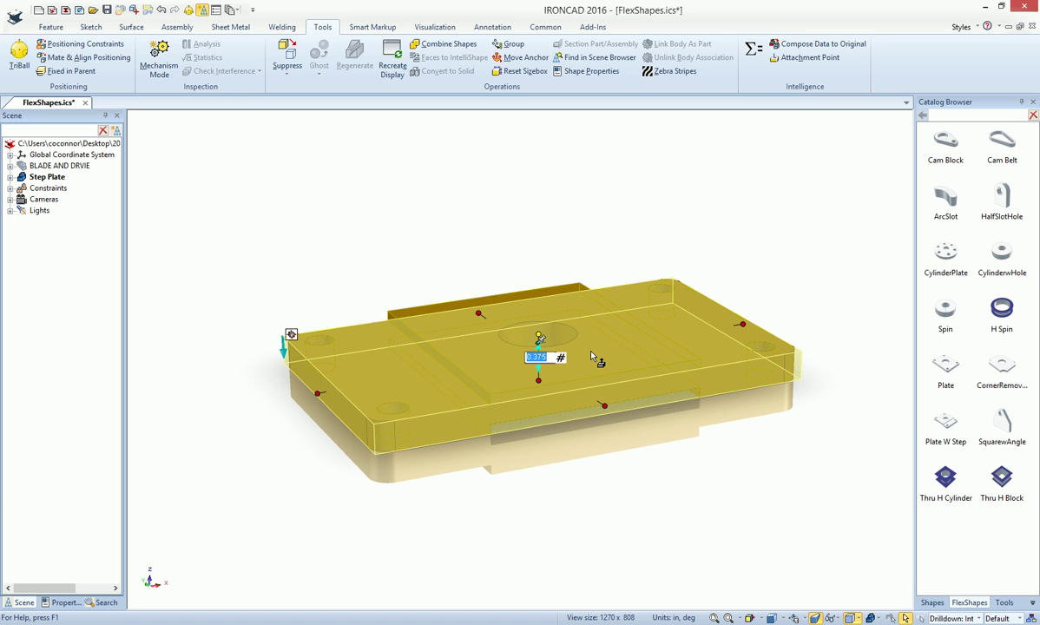
type(".5")
key("Return")
left_click(585, 479)
Step: Double the height of the raised middle step on top of the plate
scroll(532, 392, "up", 3)
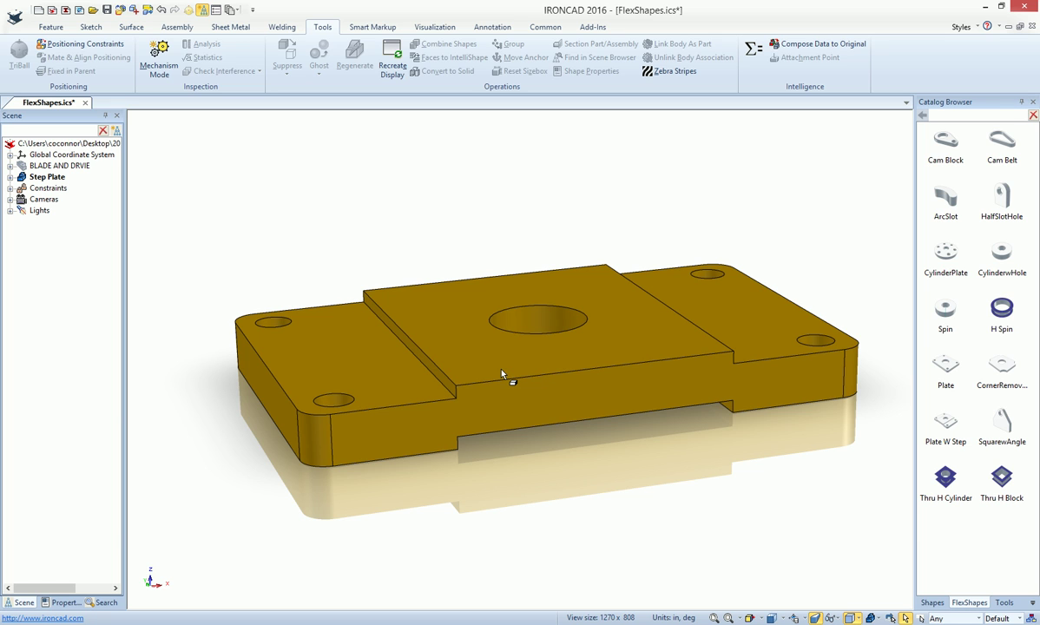
left_click(502, 375)
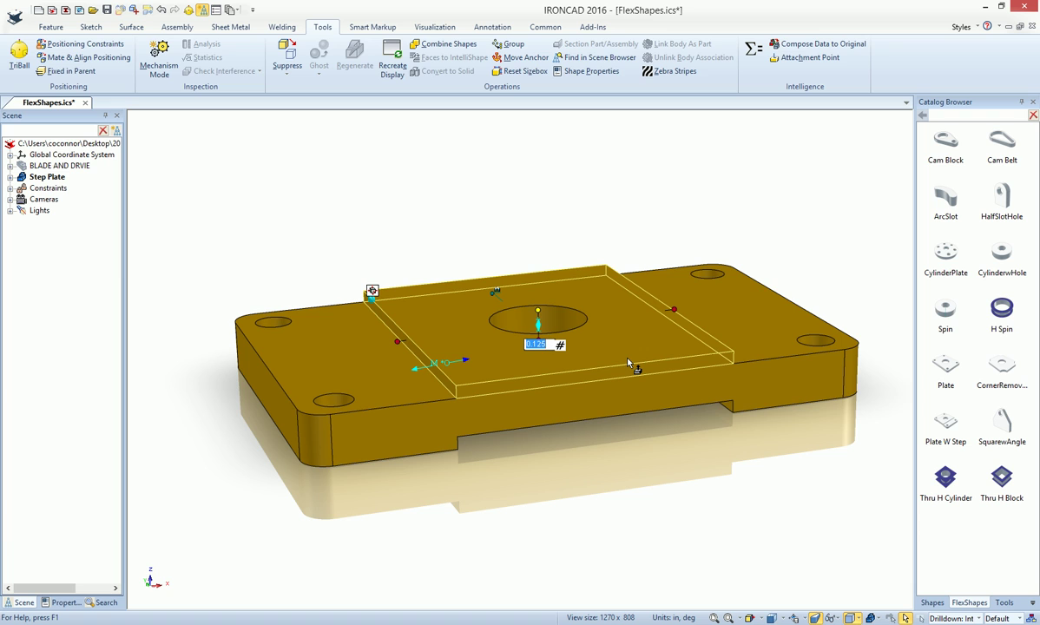
type("0.5")
key("Return")
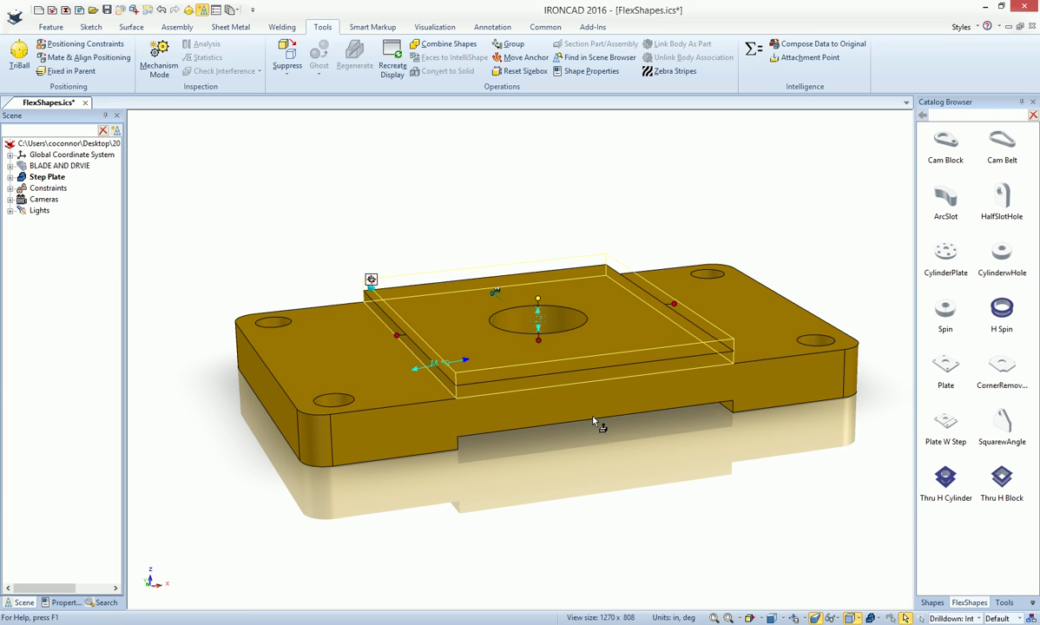
Step: Double the depth of the recess block on the underside of the stepped plate
left_click(591, 424)
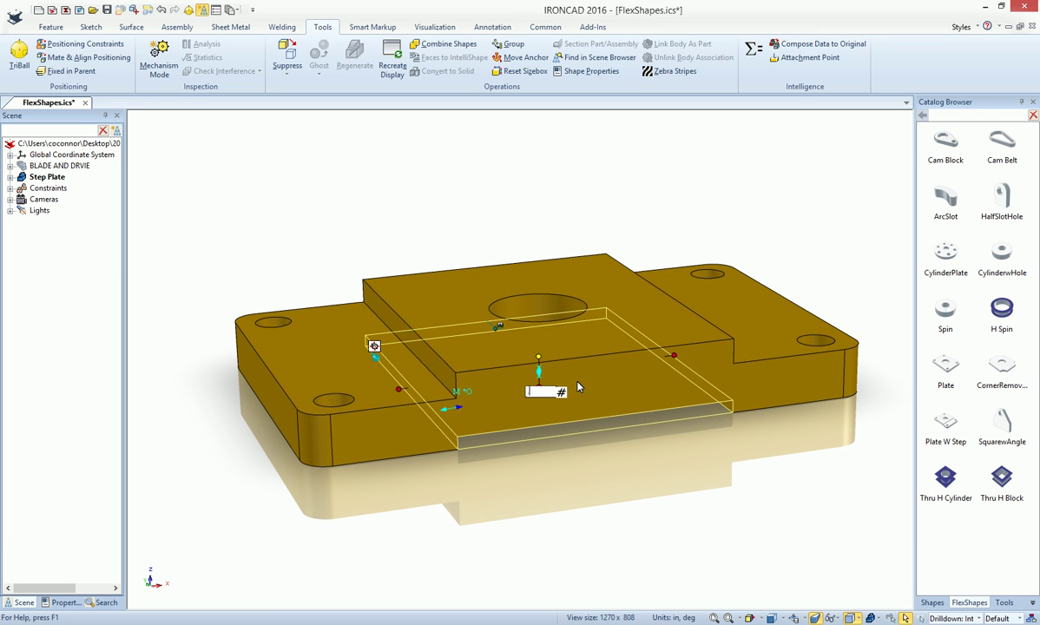
key("Delete")
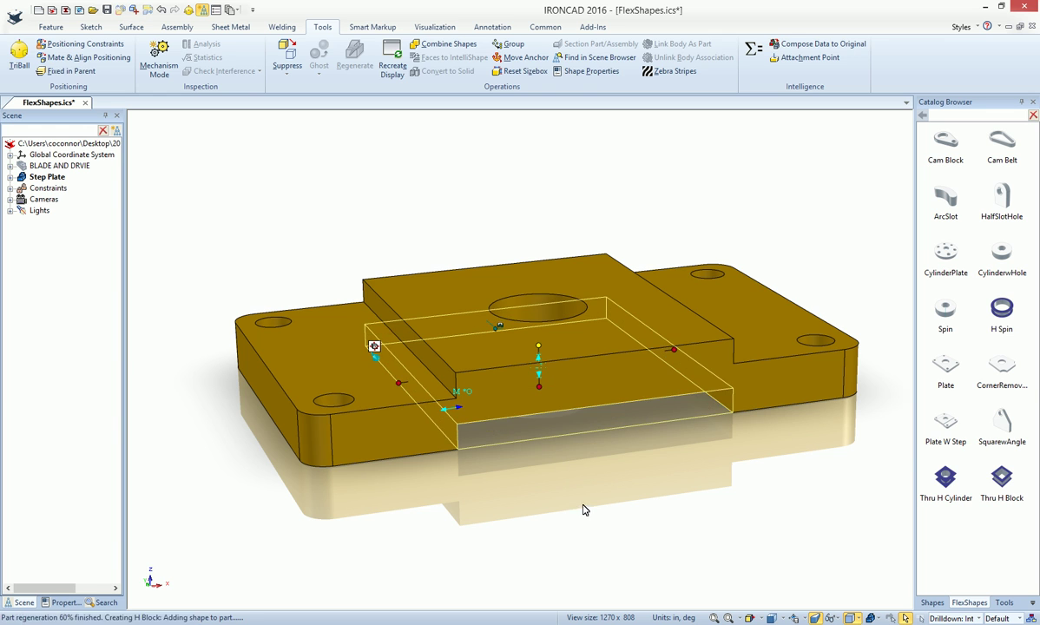
key("Home")
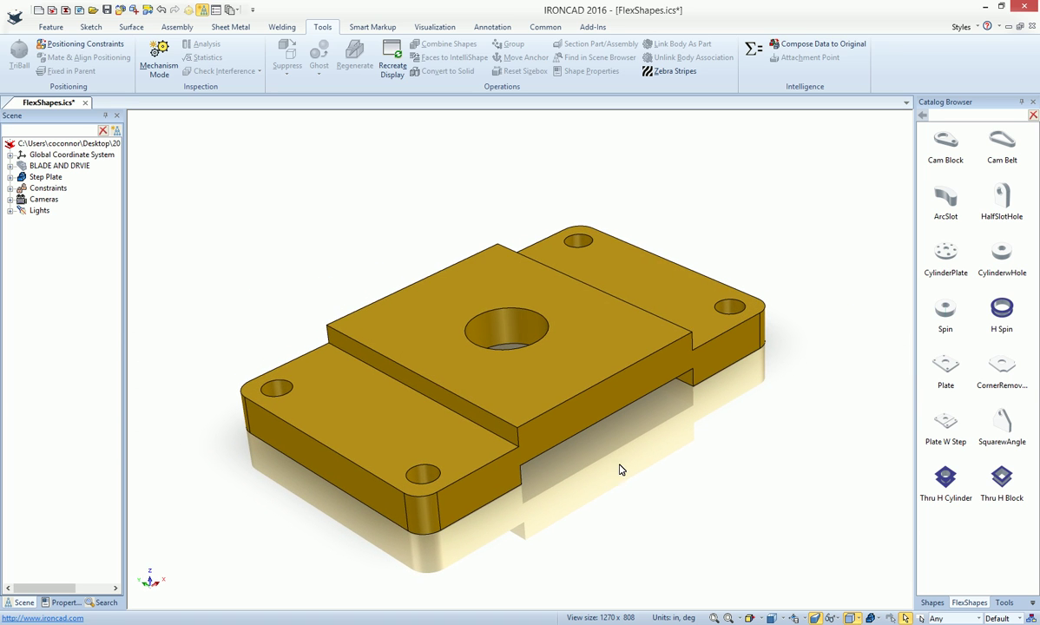
Step: Delete the stepped plate and add a SquarewAngle from the FlexShapes catalog
left_click(584, 412)
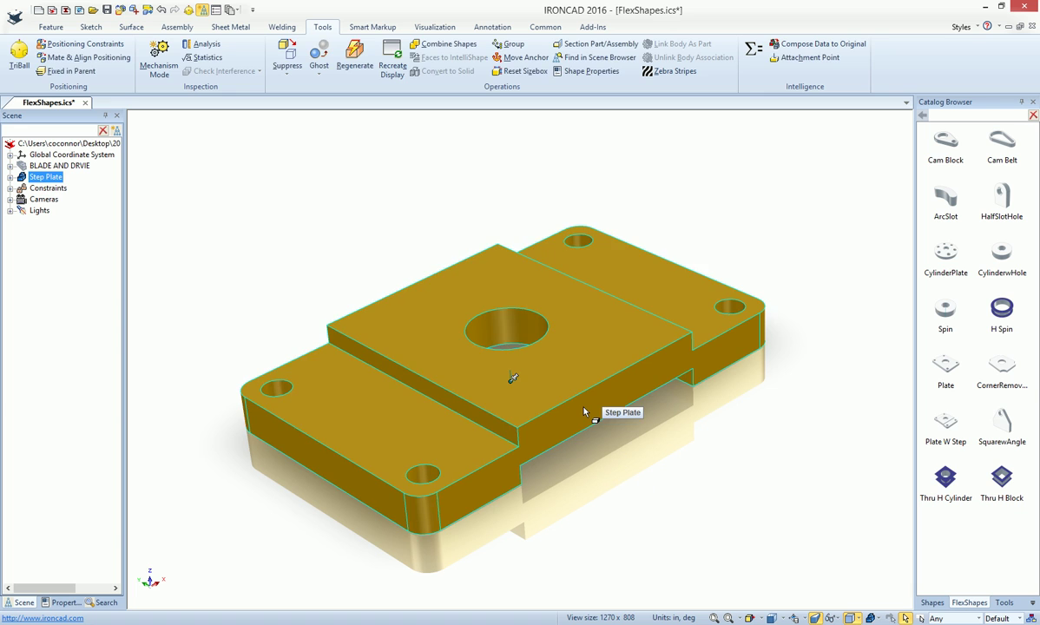
key("Delete")
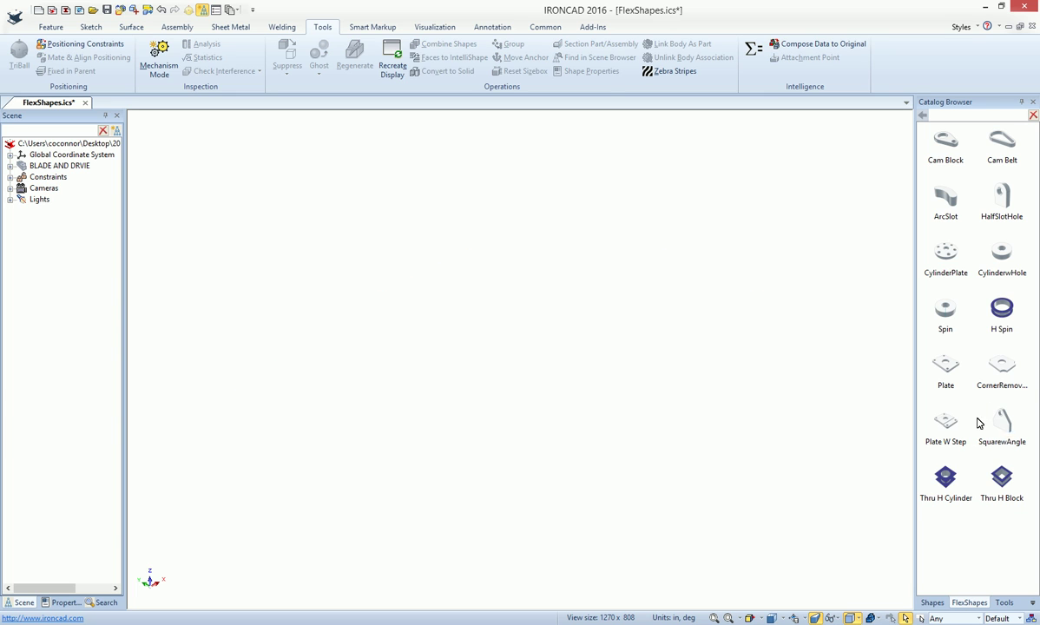
left_click_drag(951, 419, 548, 401)
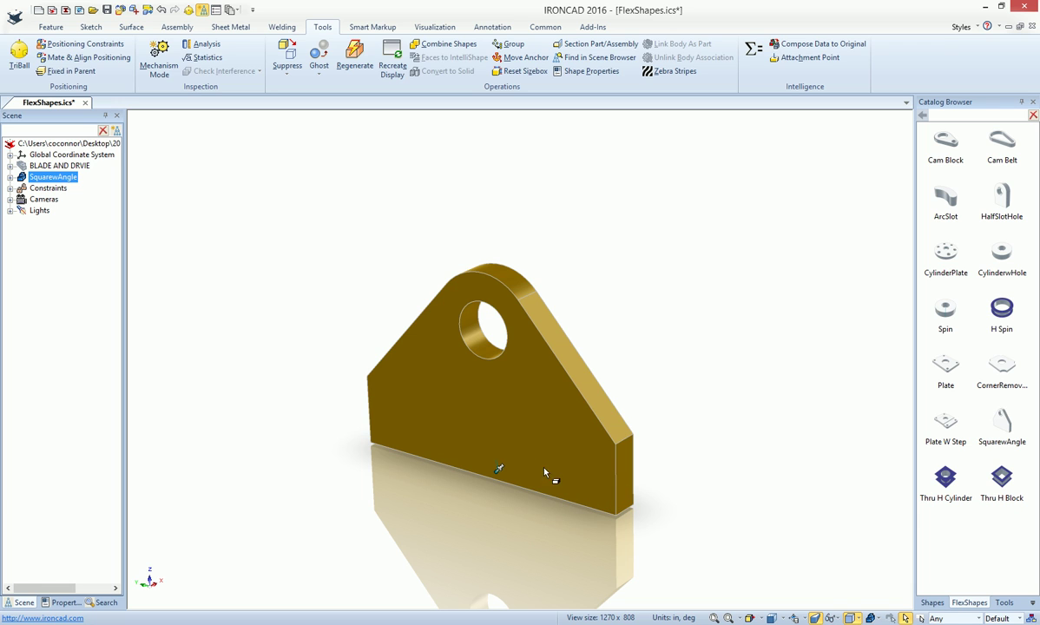
Step: Move the SquarewAngle's hole upward with the TriBall and enlarge it to about 0.55 inches
left_click(479, 348)
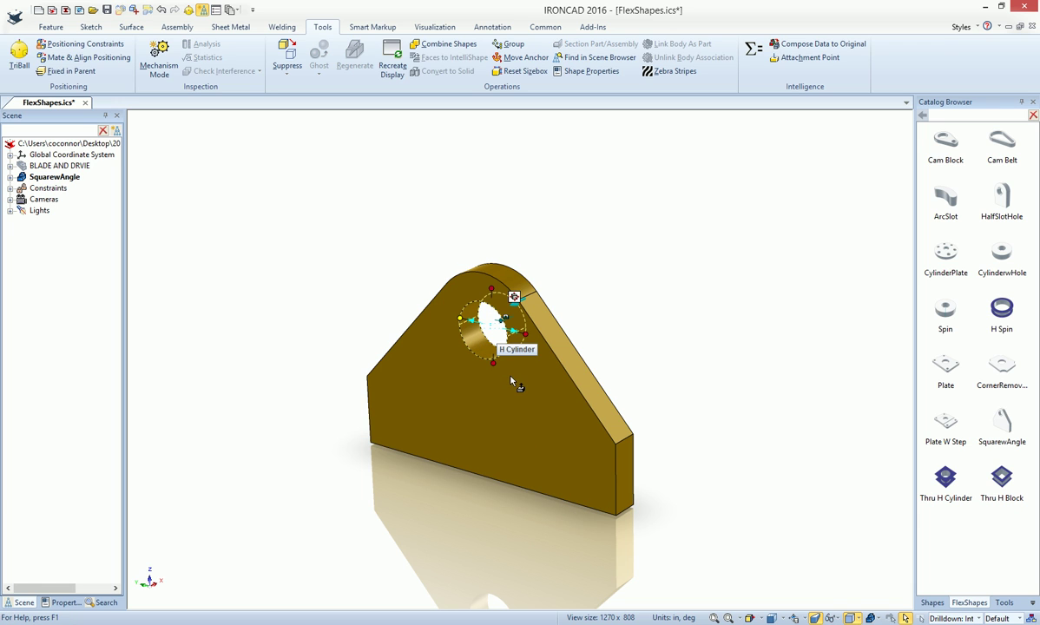
key("F10")
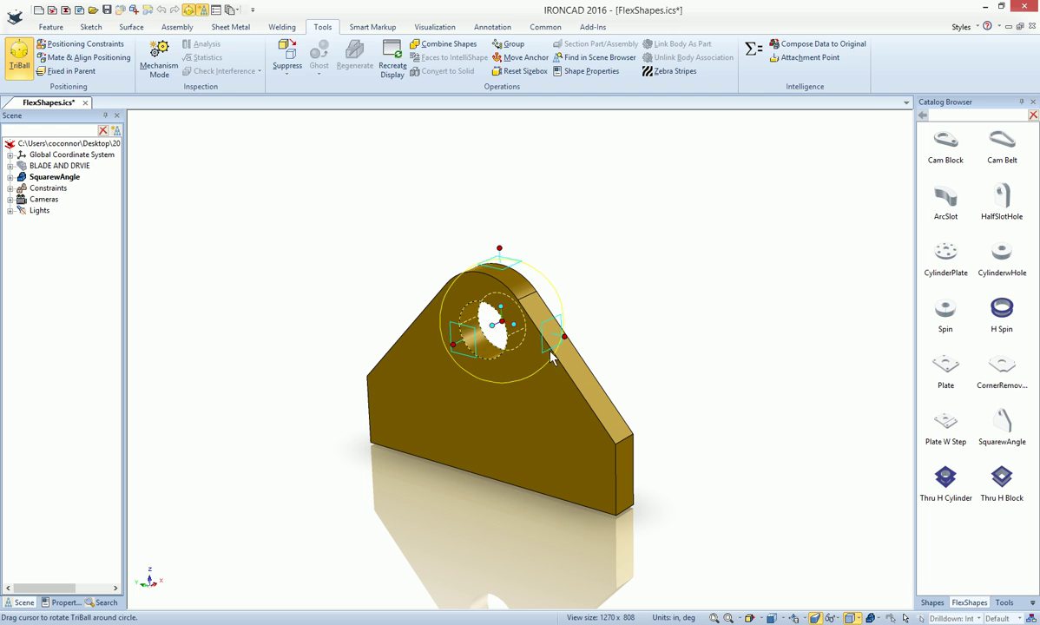
mouse_move(569, 335)
left_mouse_down()
mouse_move(617, 348)
mouse_move(490, 318)
mouse_move(608, 369)
mouse_move(693, 367)
mouse_move(618, 372)
mouse_move(573, 339)
left_mouse_up()
mouse_move(473, 340)
left_mouse_down()
mouse_move(440, 282)
mouse_move(470, 319)
left_mouse_up()
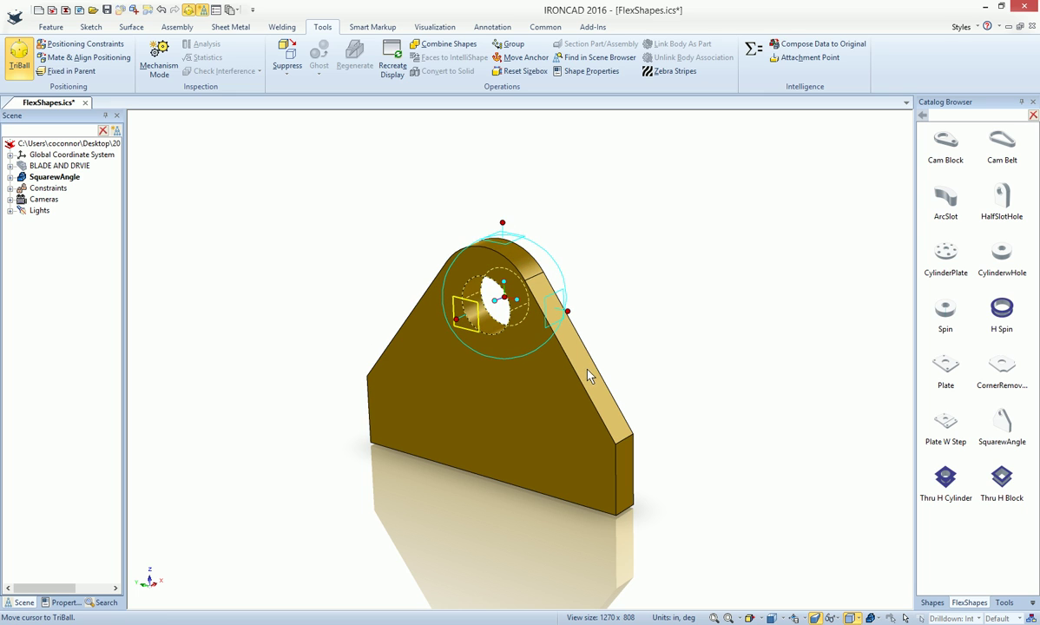
key("F10")
mouse_move(528, 302)
left_mouse_down()
mouse_move(545, 308)
mouse_move(512, 302)
mouse_move(535, 310)
left_mouse_up()
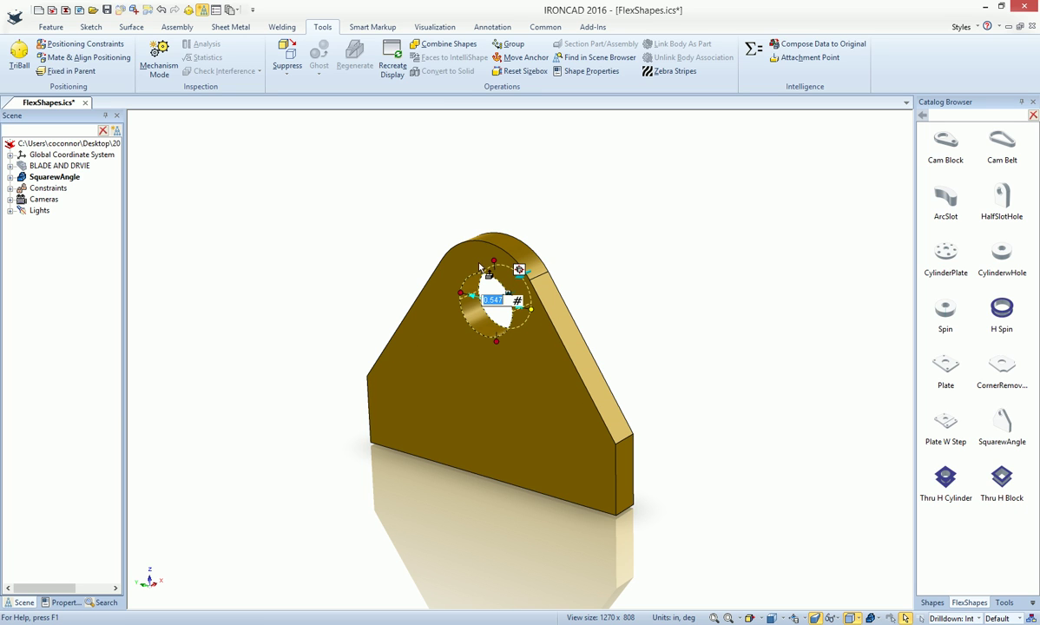
left_click(613, 304)
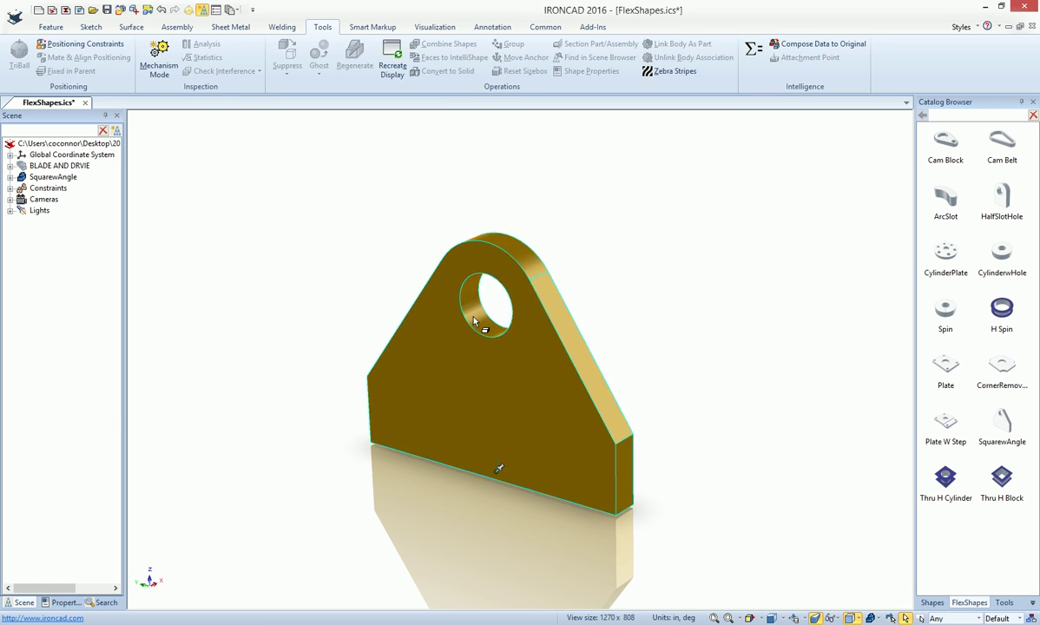
Step: Move the SquarewAngle's hole with the TriBall toward the part's short vertical left edge and slightly down
left_click(474, 318)
left_click(476, 318)
key("F10")
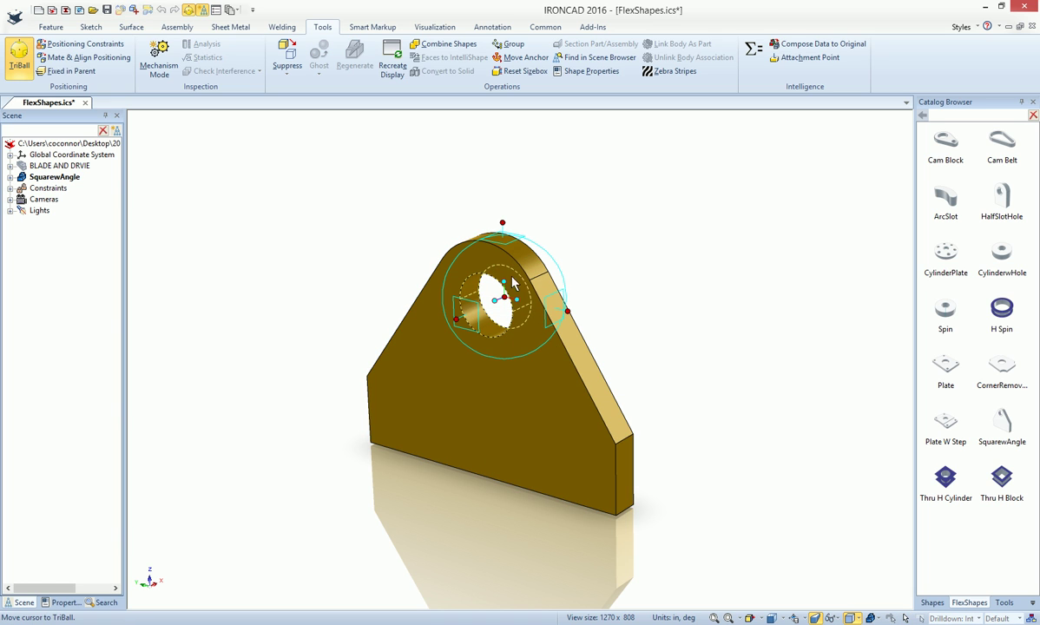
left_click_drag(469, 312, 413, 336)
left_click(602, 295)
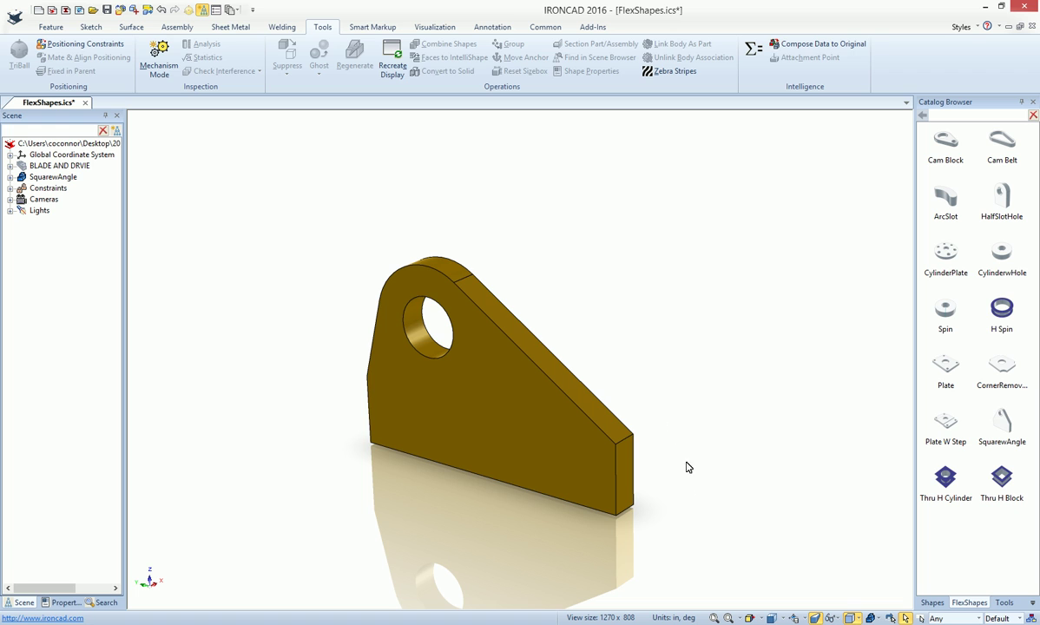
Step: Thicken the SquarewAngle's block rearward to over four times its thickness
left_click(497, 411)
left_click(498, 405)
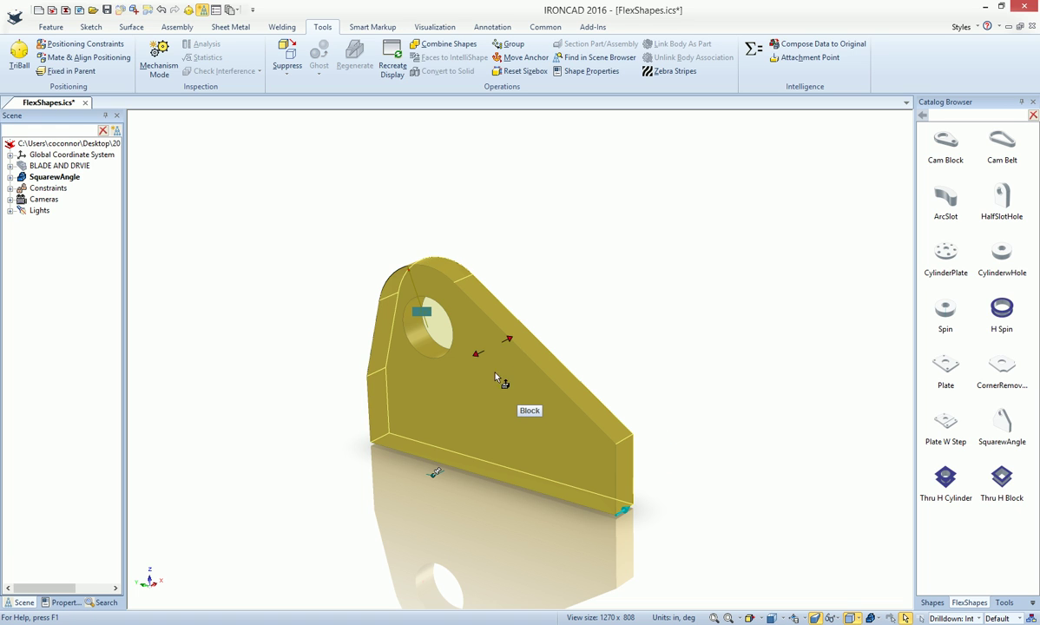
left_click_drag(513, 337, 626, 321)
left_click(760, 463)
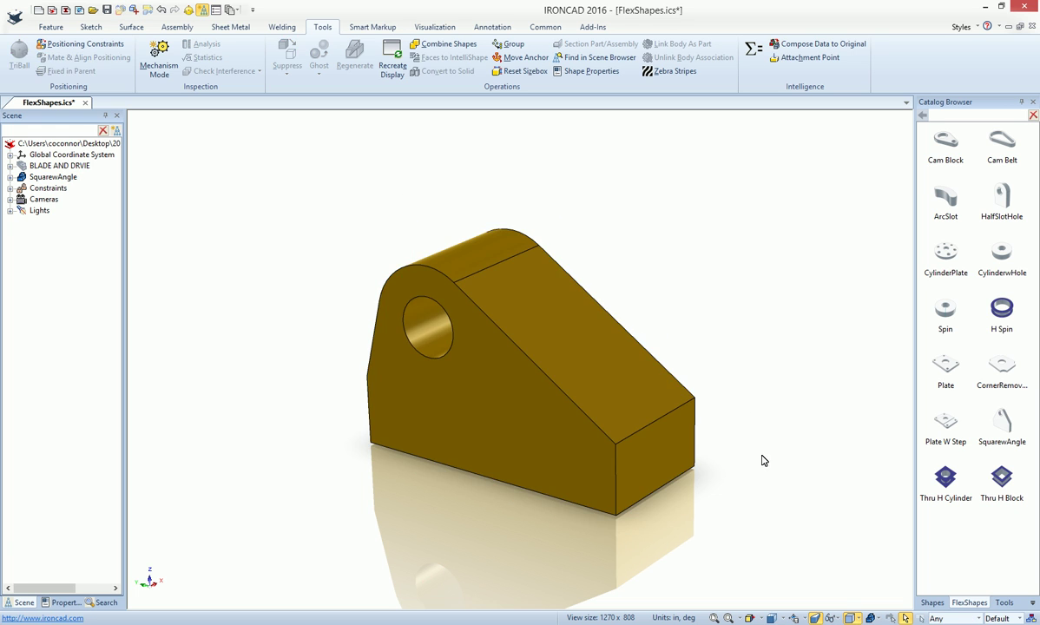
Step: Add a Thru H Cylinder from the catalog to the front face of the SquarewAngle, near its lower sloped end
scroll(532, 466, "up", 2)
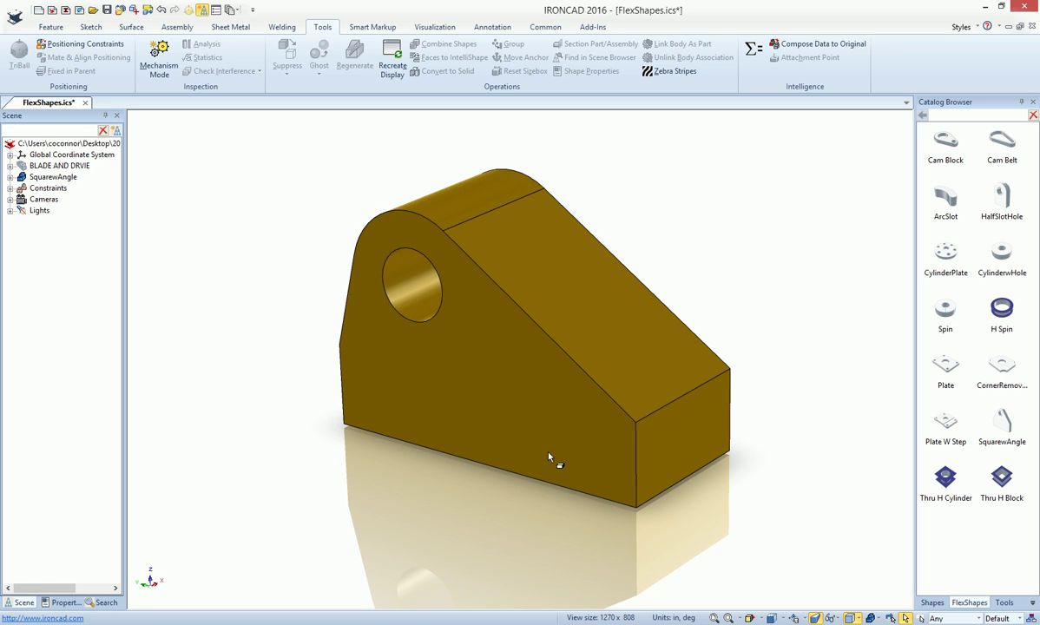
middle_click_drag(548, 452, 523, 406, "shift")
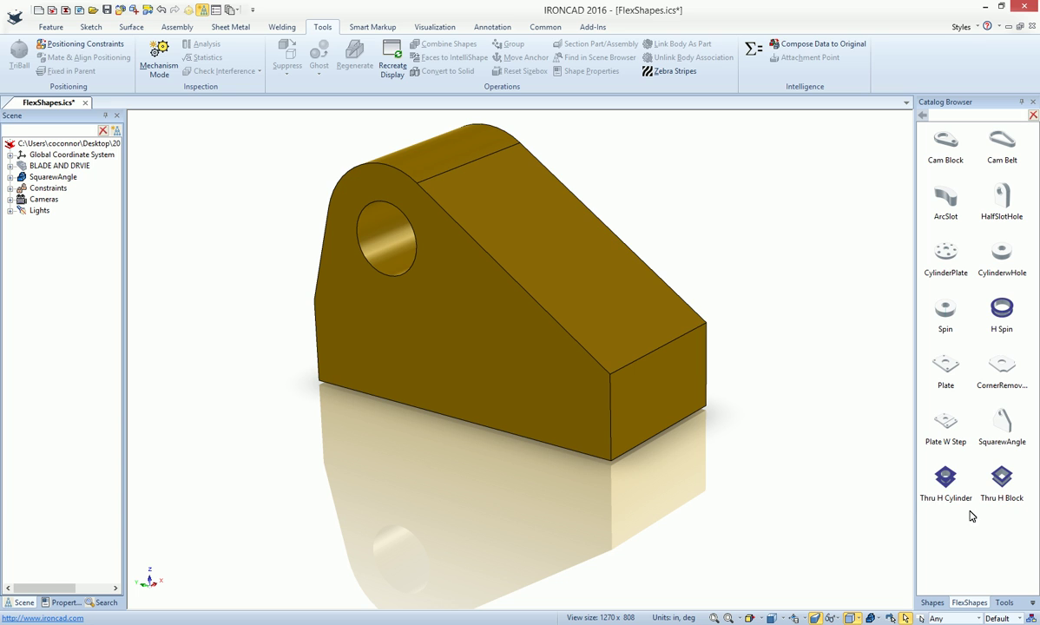
scroll(656, 469, "up", 3)
middle_click_drag(656, 469, 618, 410, "shift")
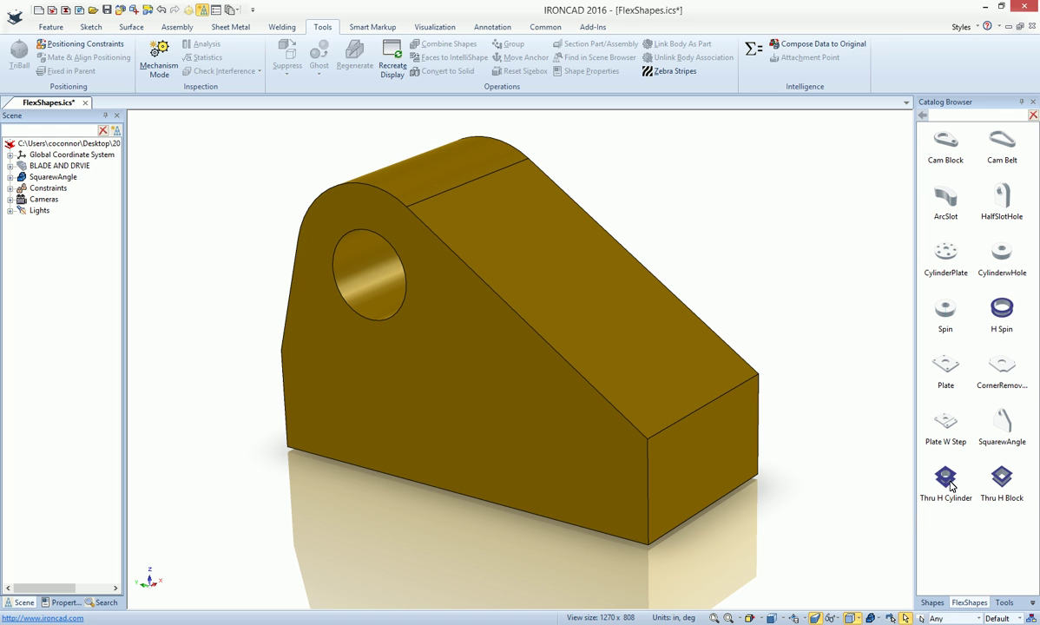
left_click_drag(946, 477, 537, 437)
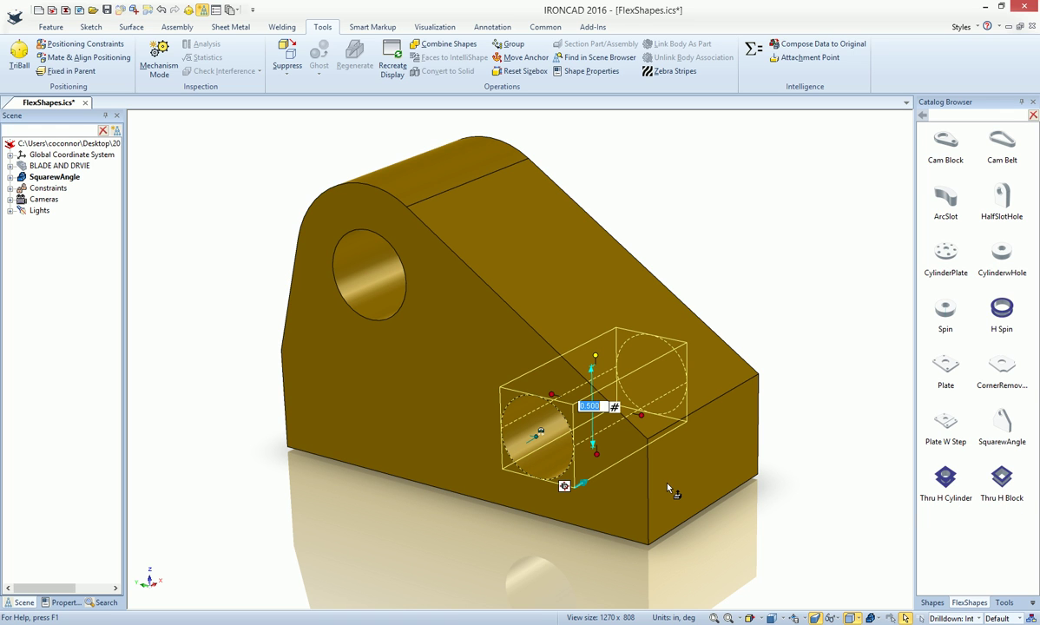
mouse_move(657, 506)
middle_mouse_down()
mouse_move(734, 472)
mouse_move(668, 516)
middle_mouse_up()
left_click(771, 504)
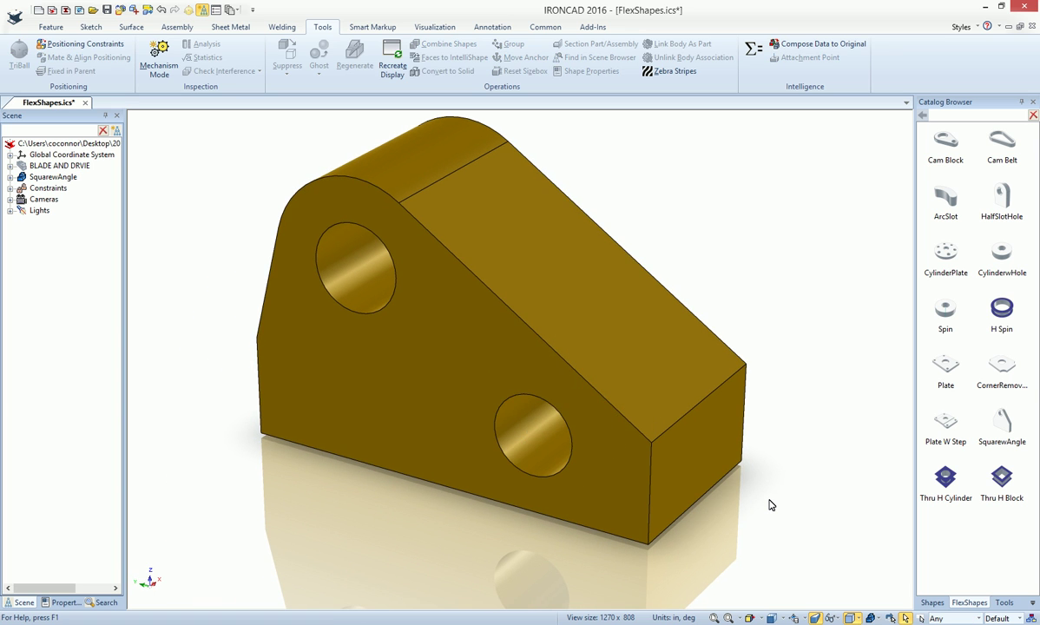
Step: Extend the SquarewAngle's block further rearward by pulling its back face
scroll(771, 505, "down", 3)
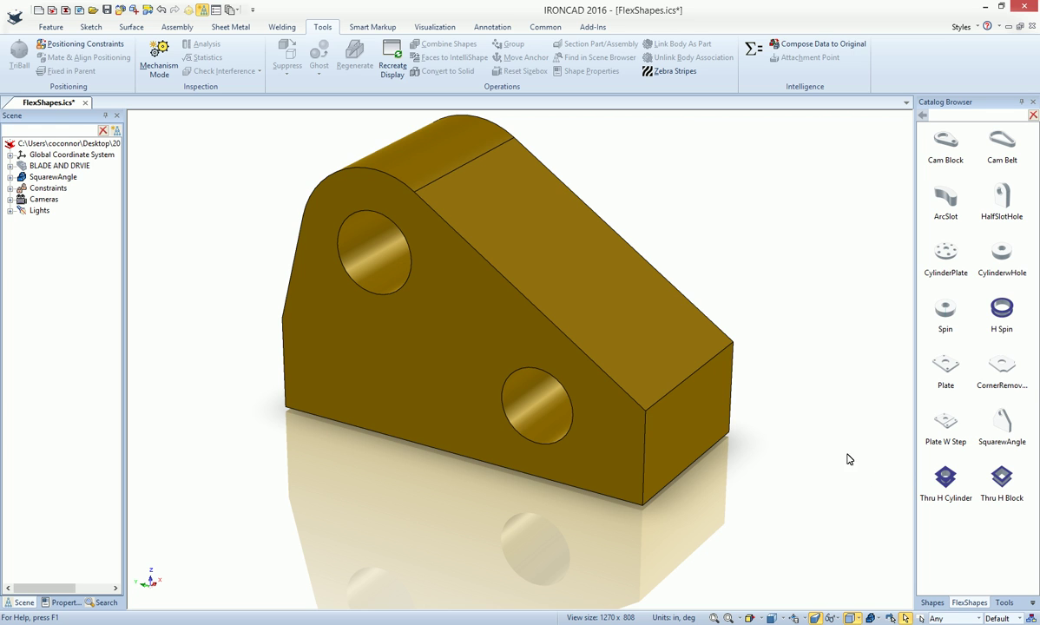
left_click(596, 335)
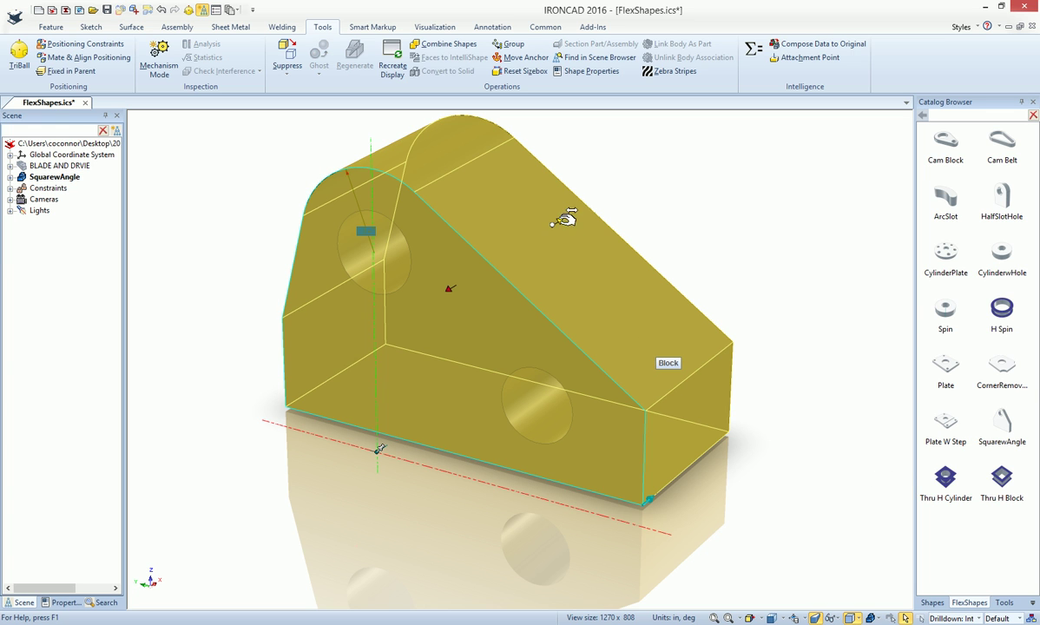
left_click_drag(565, 219, 717, 165)
left_click(859, 450)
Step: Add a second Thru H Cylinder to the front face, between the two existing holes
middle_click_drag(787, 488, 824, 414)
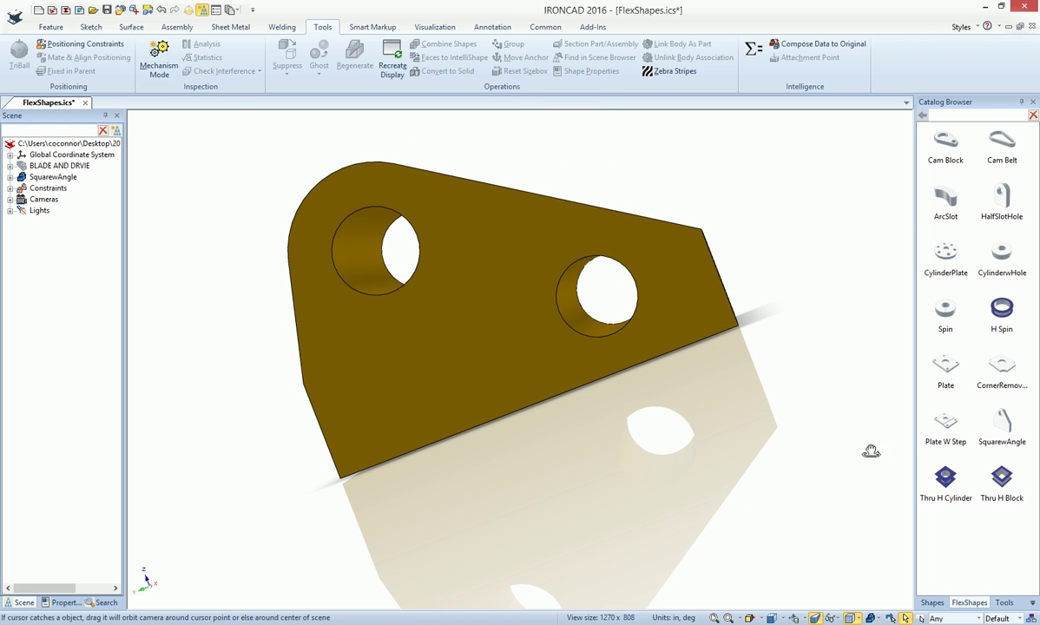
left_click_drag(903, 475, 496, 321)
left_click(649, 420)
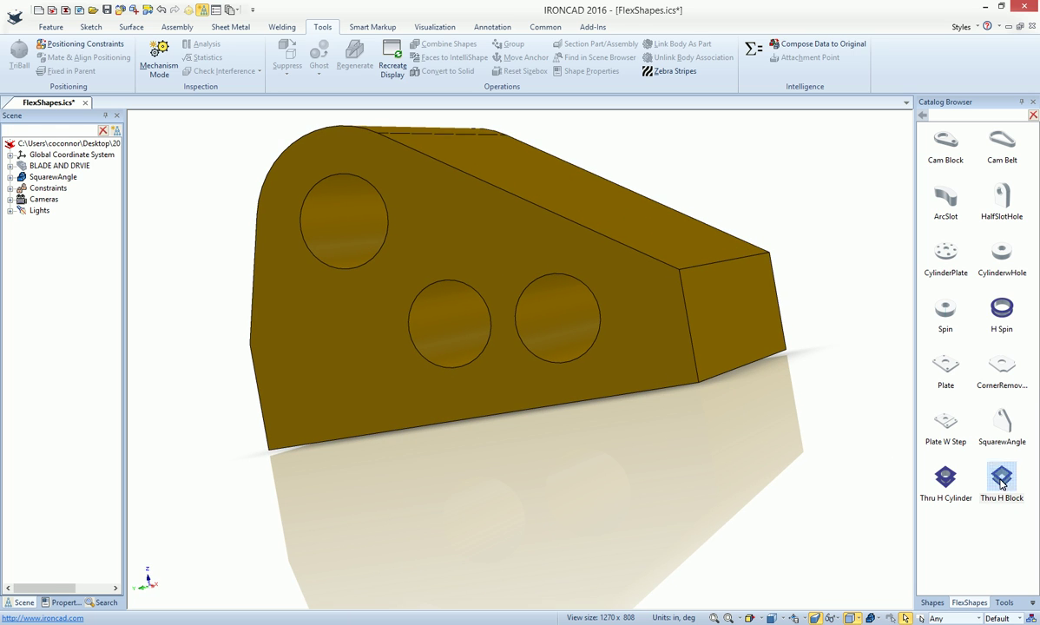
Step: Add a Thru H Block at the bottom corner of the front face, below the sloped end
left_click_drag(1001, 484, 699, 385)
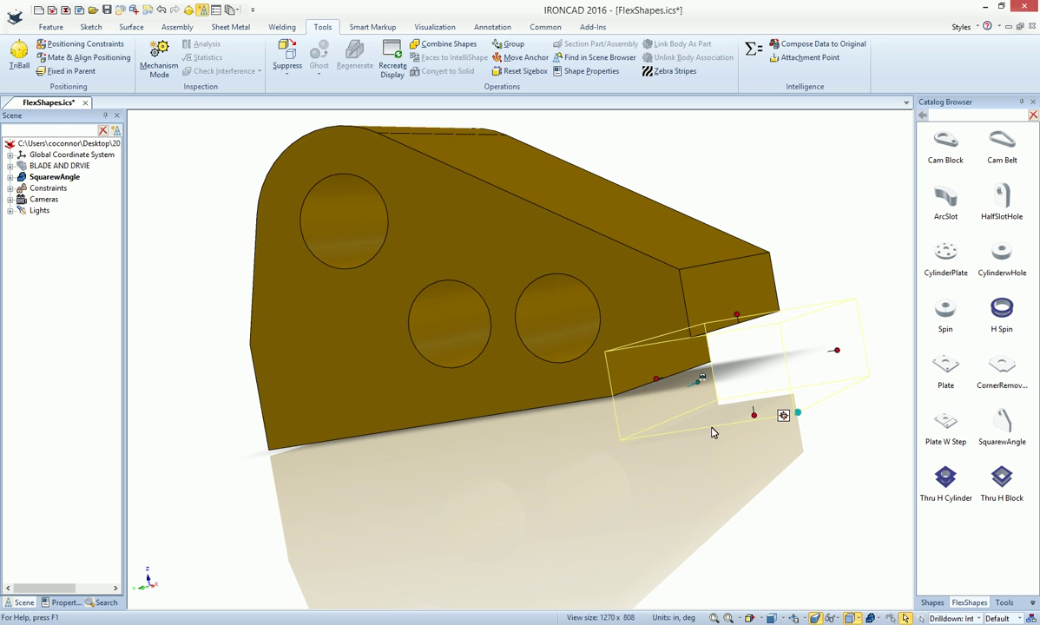
left_click(700, 477)
middle_click_drag(700, 477, 503, 426)
Step: Resize the Thru H Block to make its corner notch slightly taller and narrower
left_click(485, 412)
left_click(483, 410)
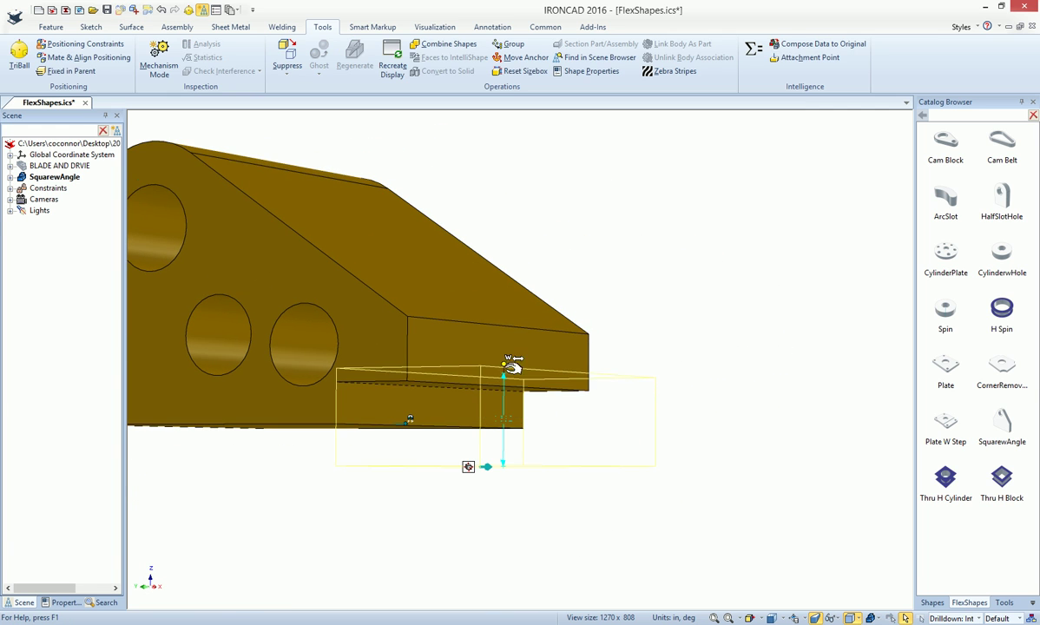
left_click_drag(508, 364, 507, 362)
left_click_drag(427, 419, 460, 420)
left_click(675, 537)
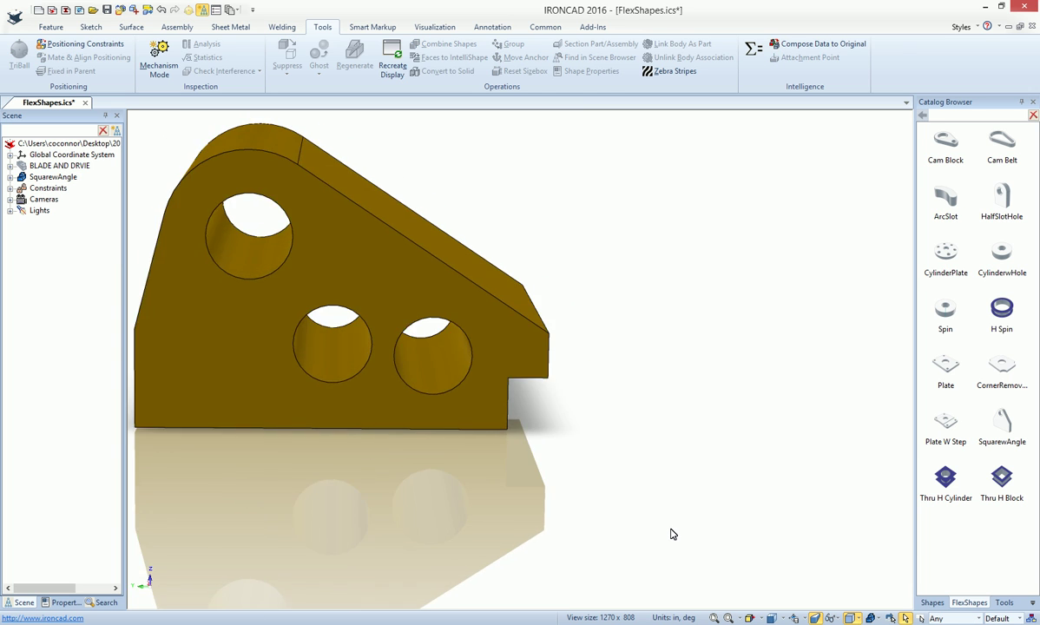